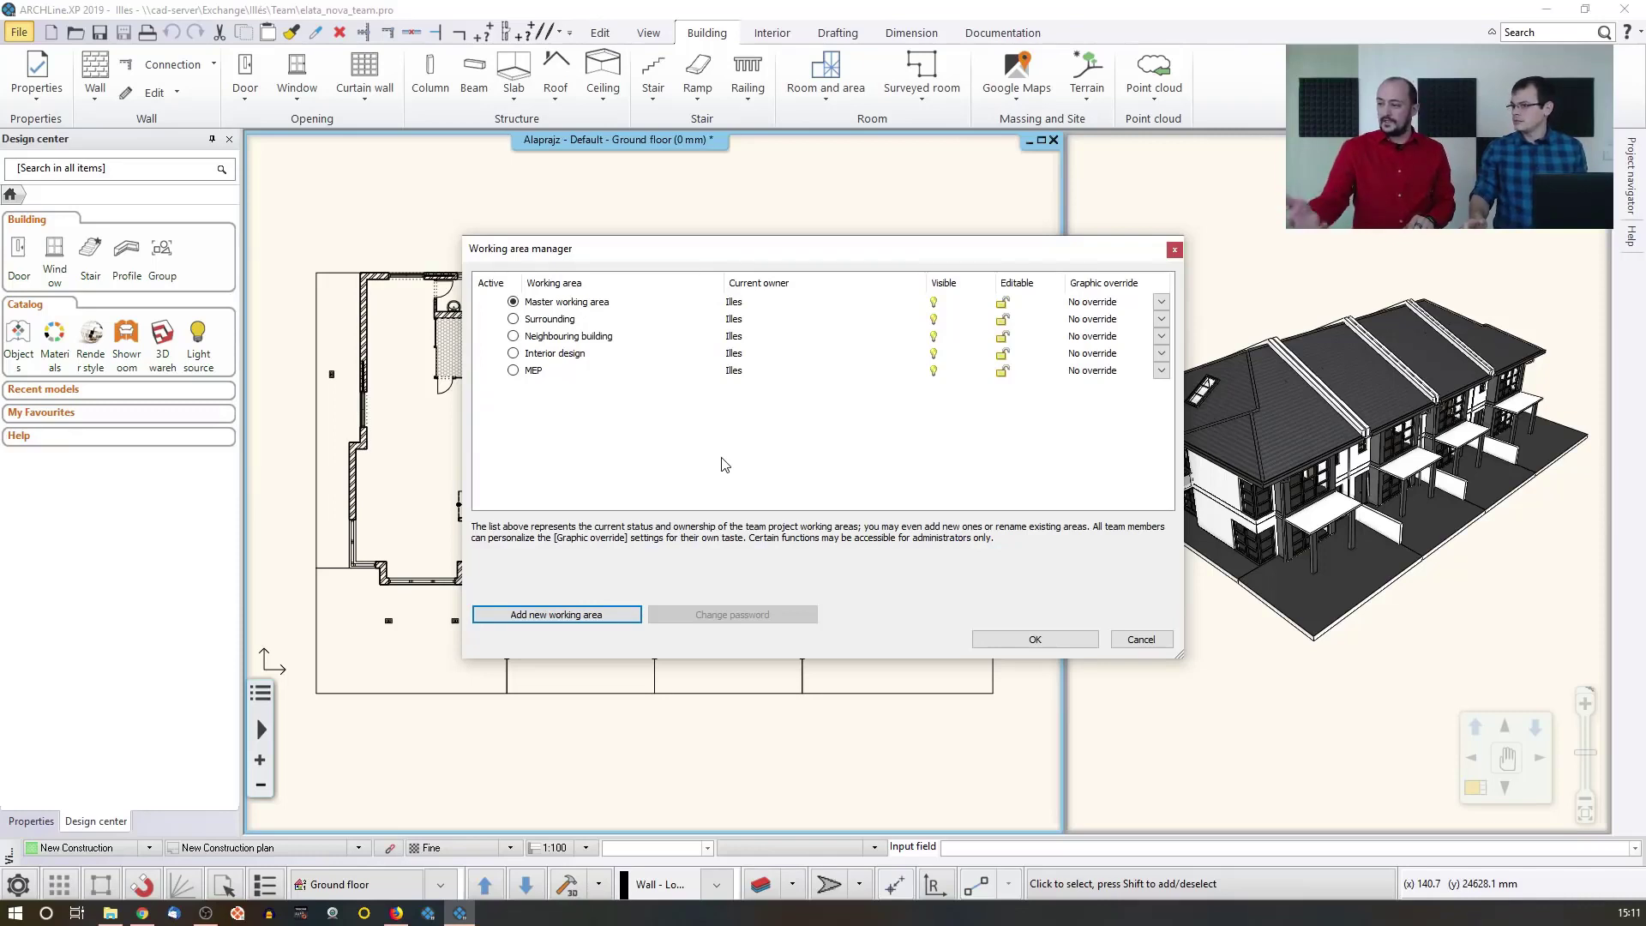
# Step: Accept the working area setup and start saving the team project as elata_nova_team.pro
pyautogui.click(1026, 640)
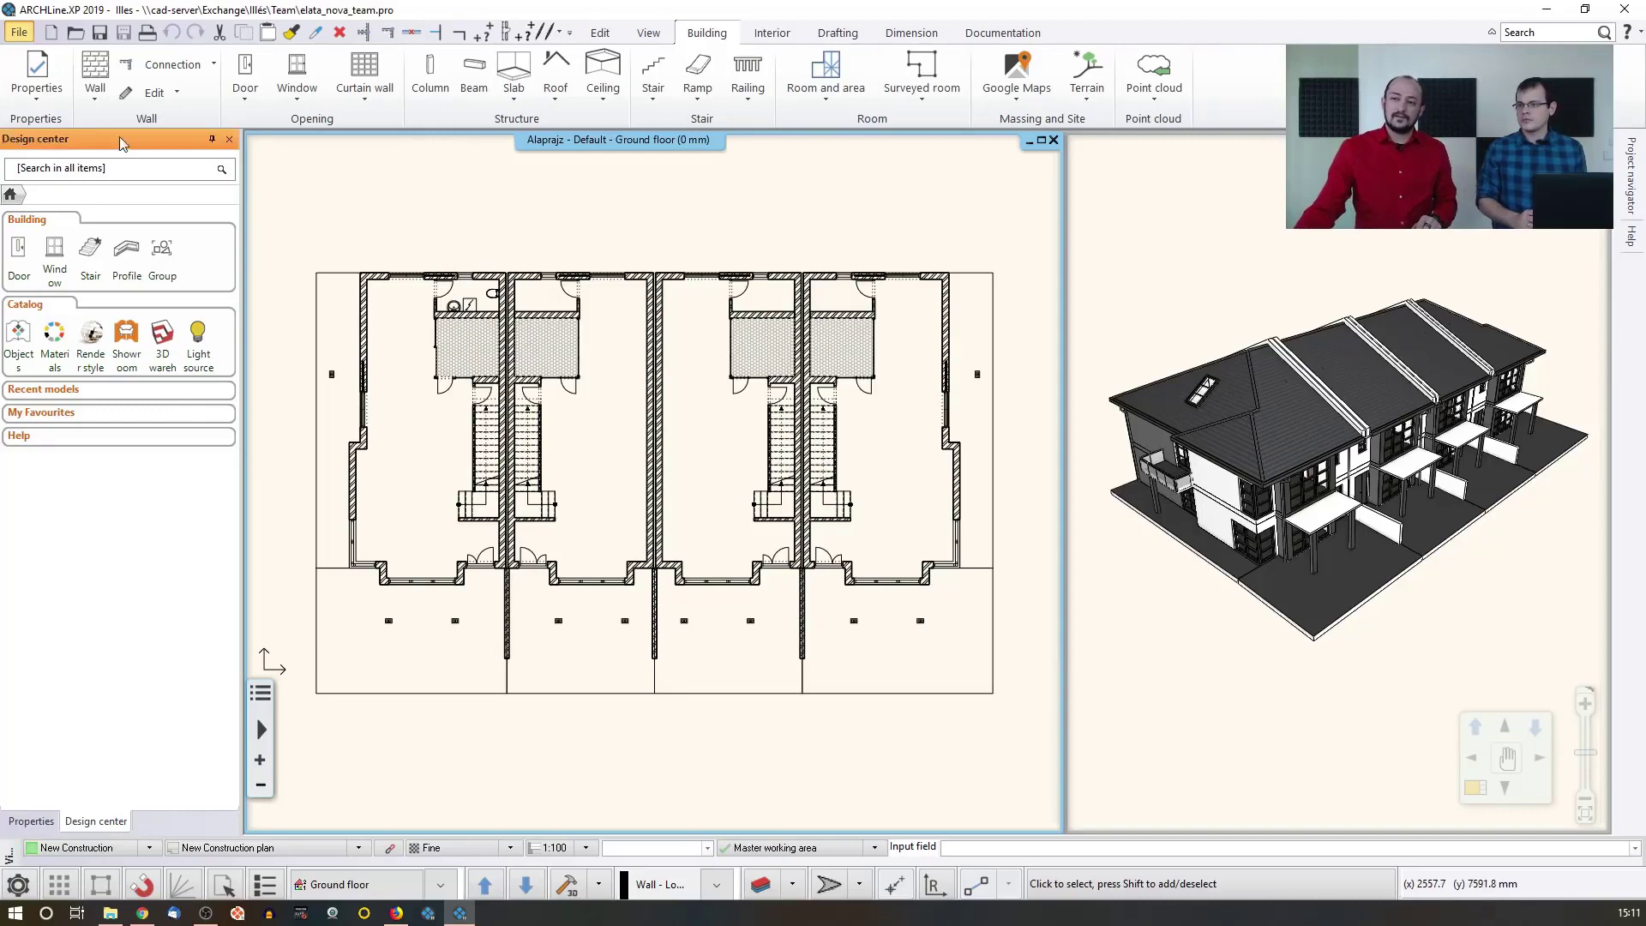
pyautogui.click(101, 36)
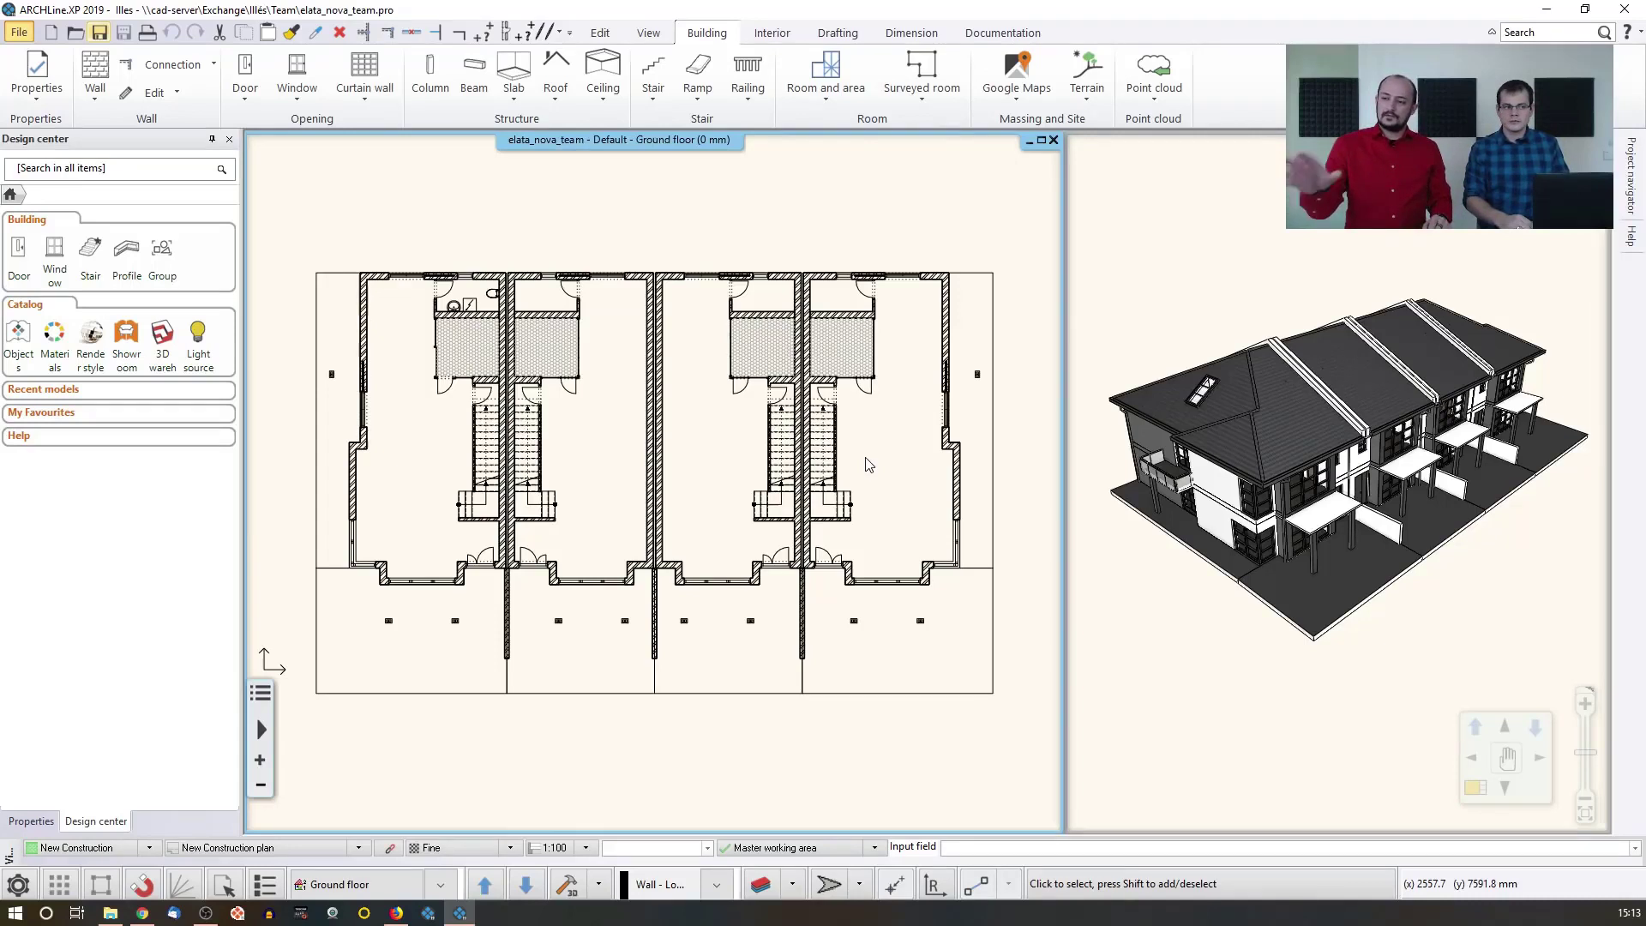
# Step: Close the team project, choosing Quit without saving
pyautogui.click(1622, 12)
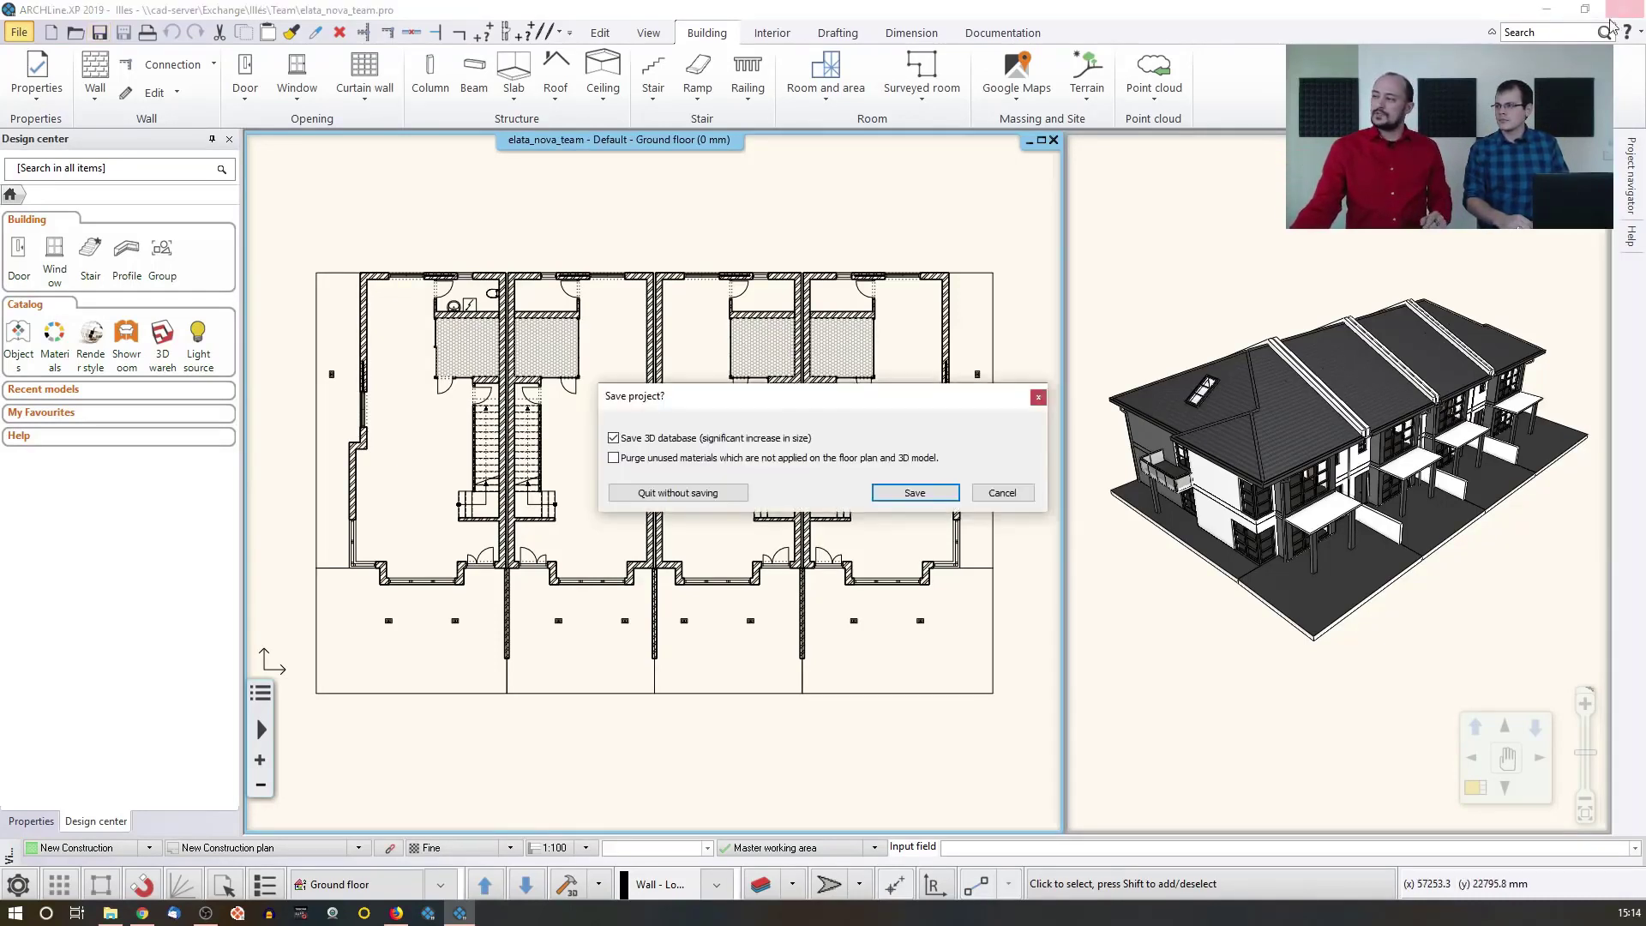
pyautogui.click(734, 492)
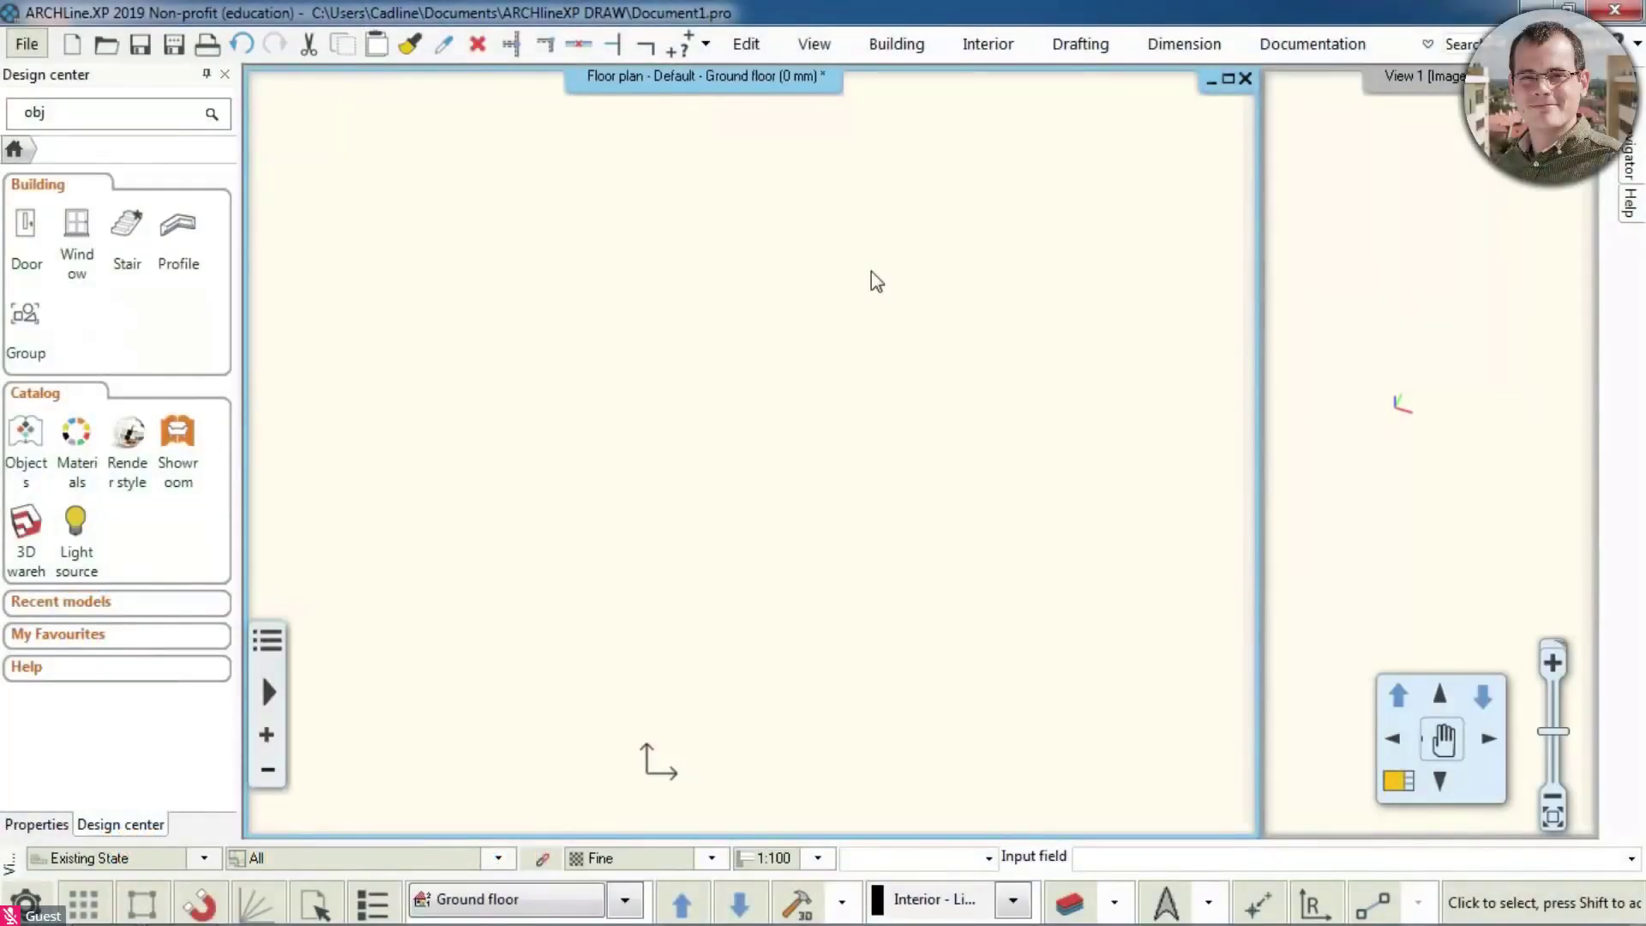
# Step: Try opening elata_nova_team.pro from Recent projects twice, dismissing the file name error each time
pyautogui.click(27, 44)
pyautogui.click(438, 127)
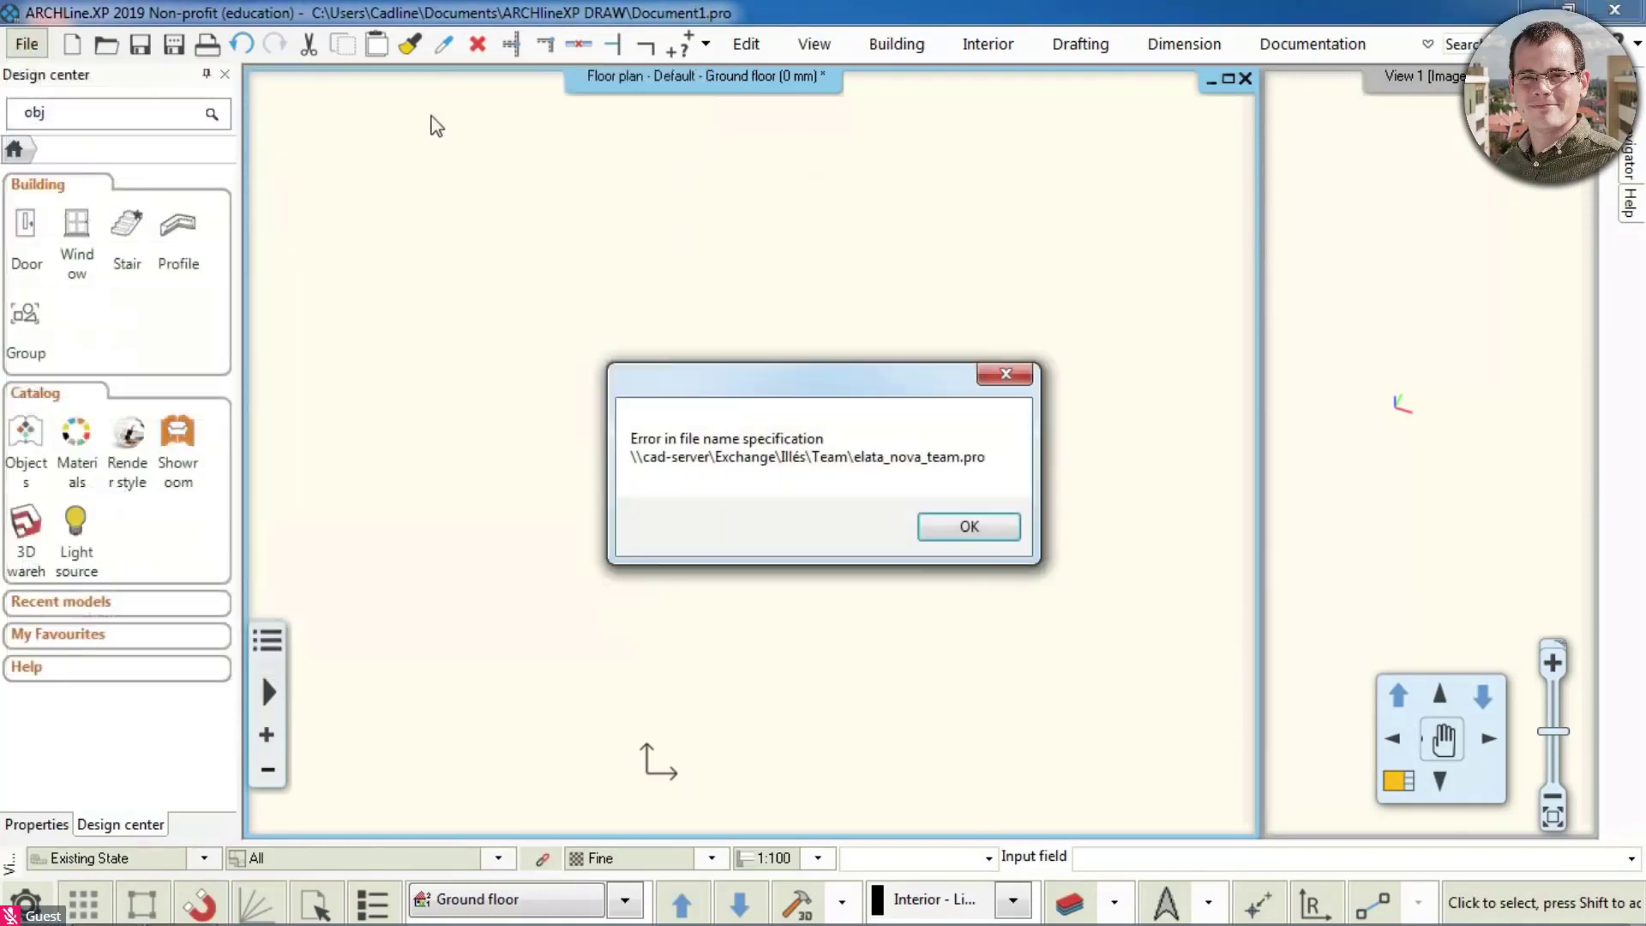
pyautogui.click(969, 527)
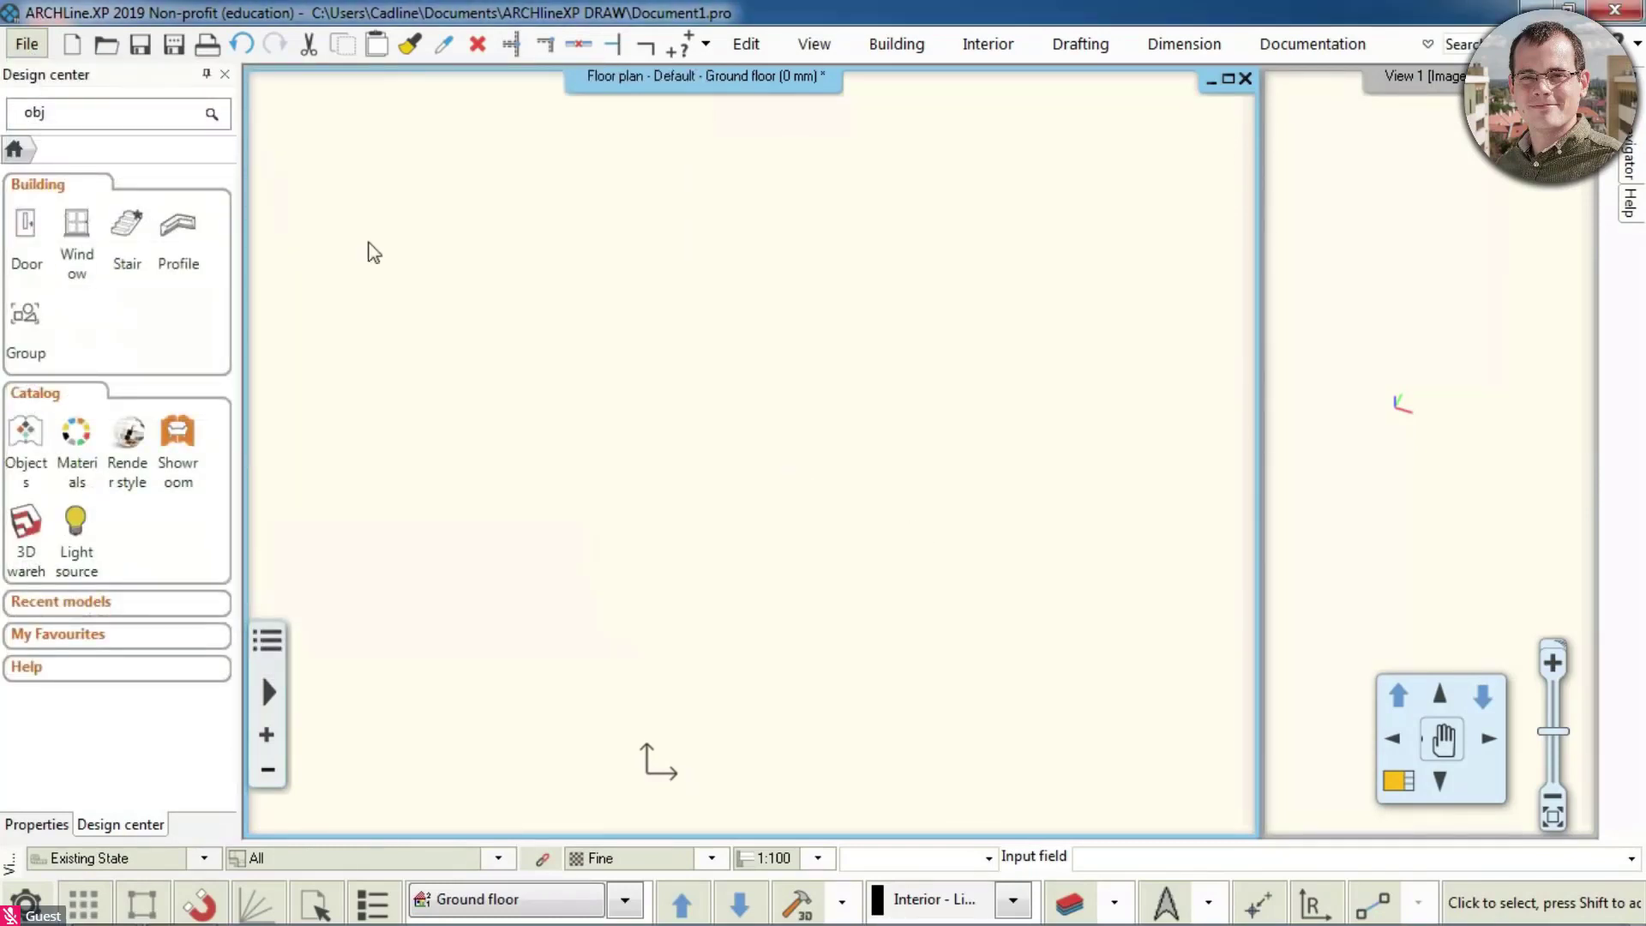
pyautogui.click(23, 45)
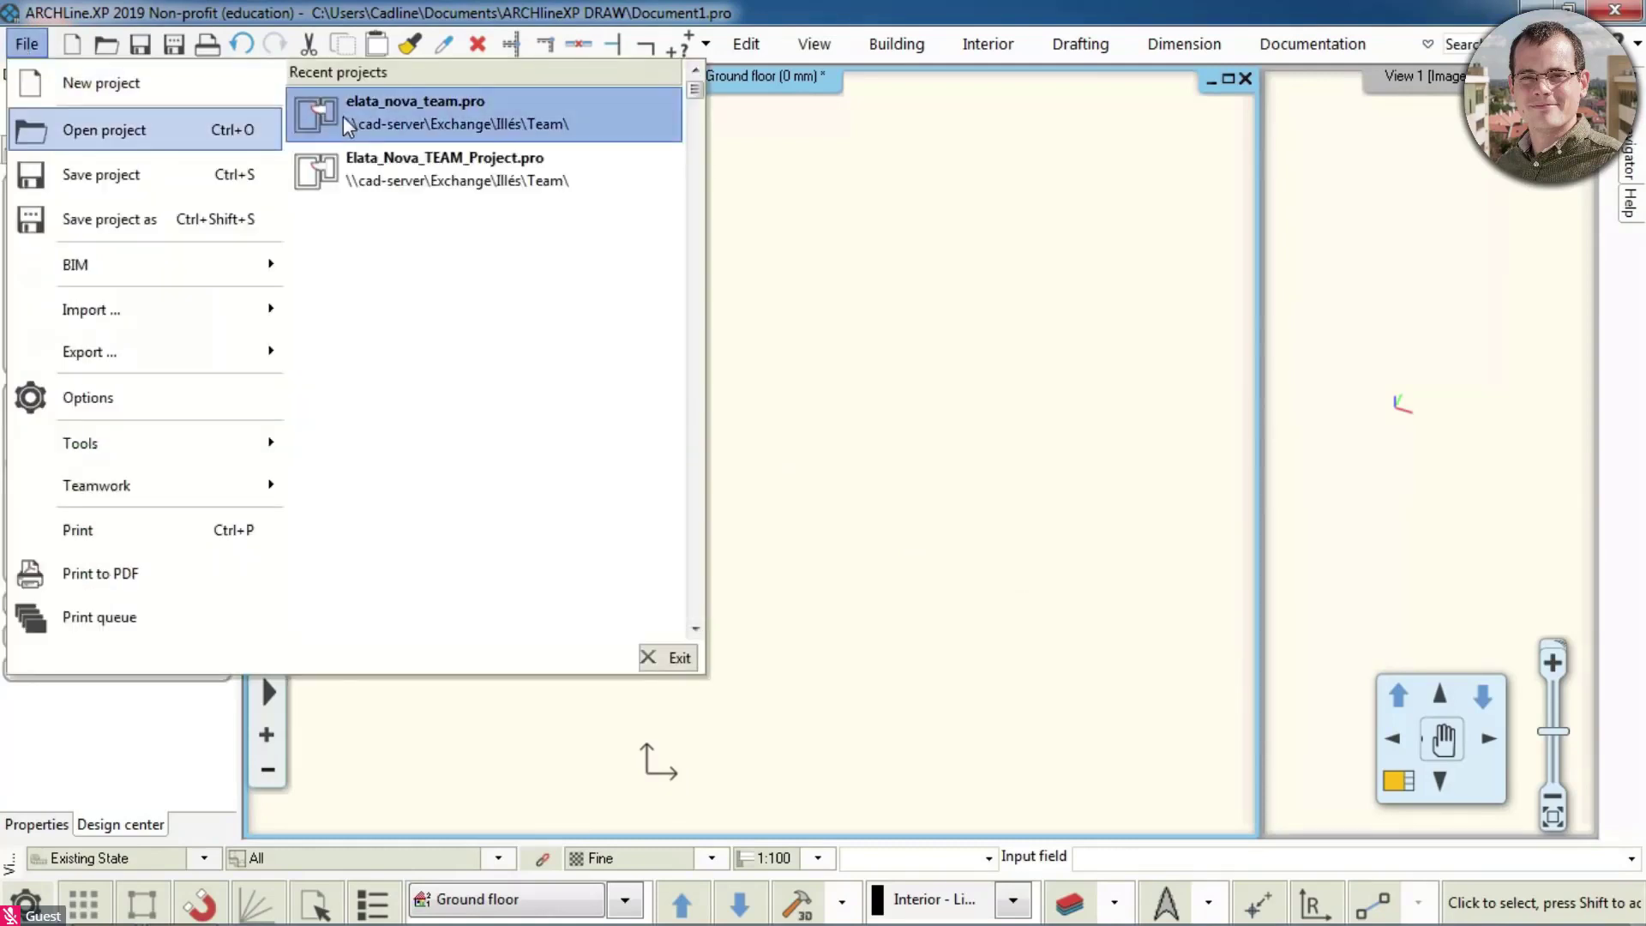
pyautogui.click(399, 114)
pyautogui.click(966, 526)
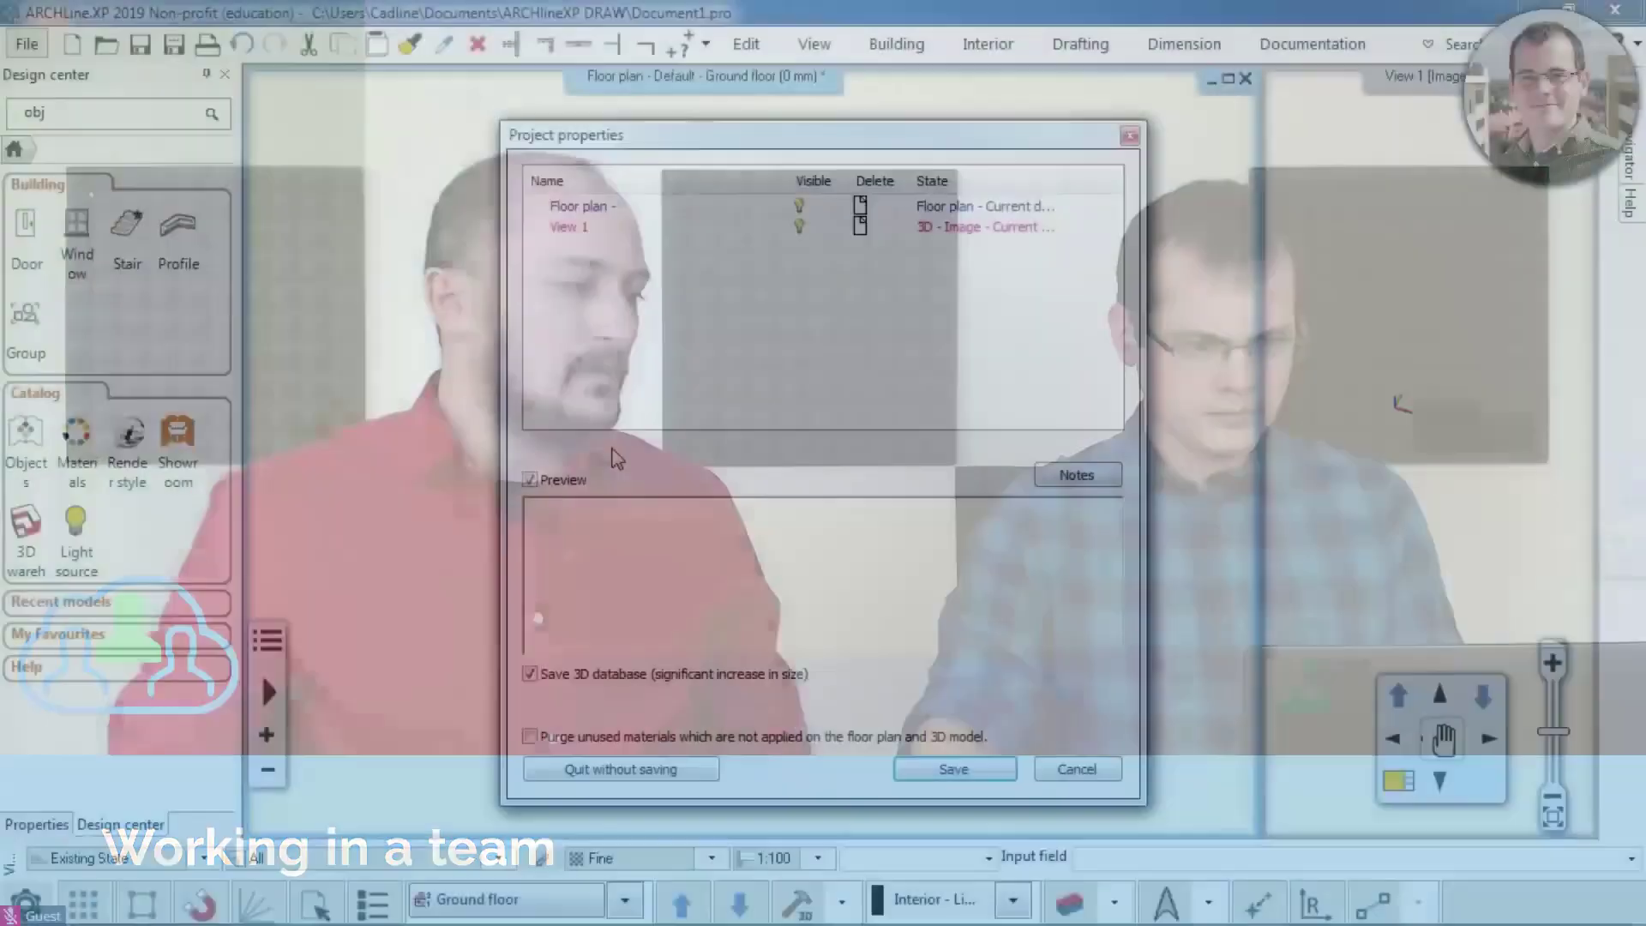
# Step: Discard the empty document without saving and log in as the second team member
pyautogui.click(632, 769)
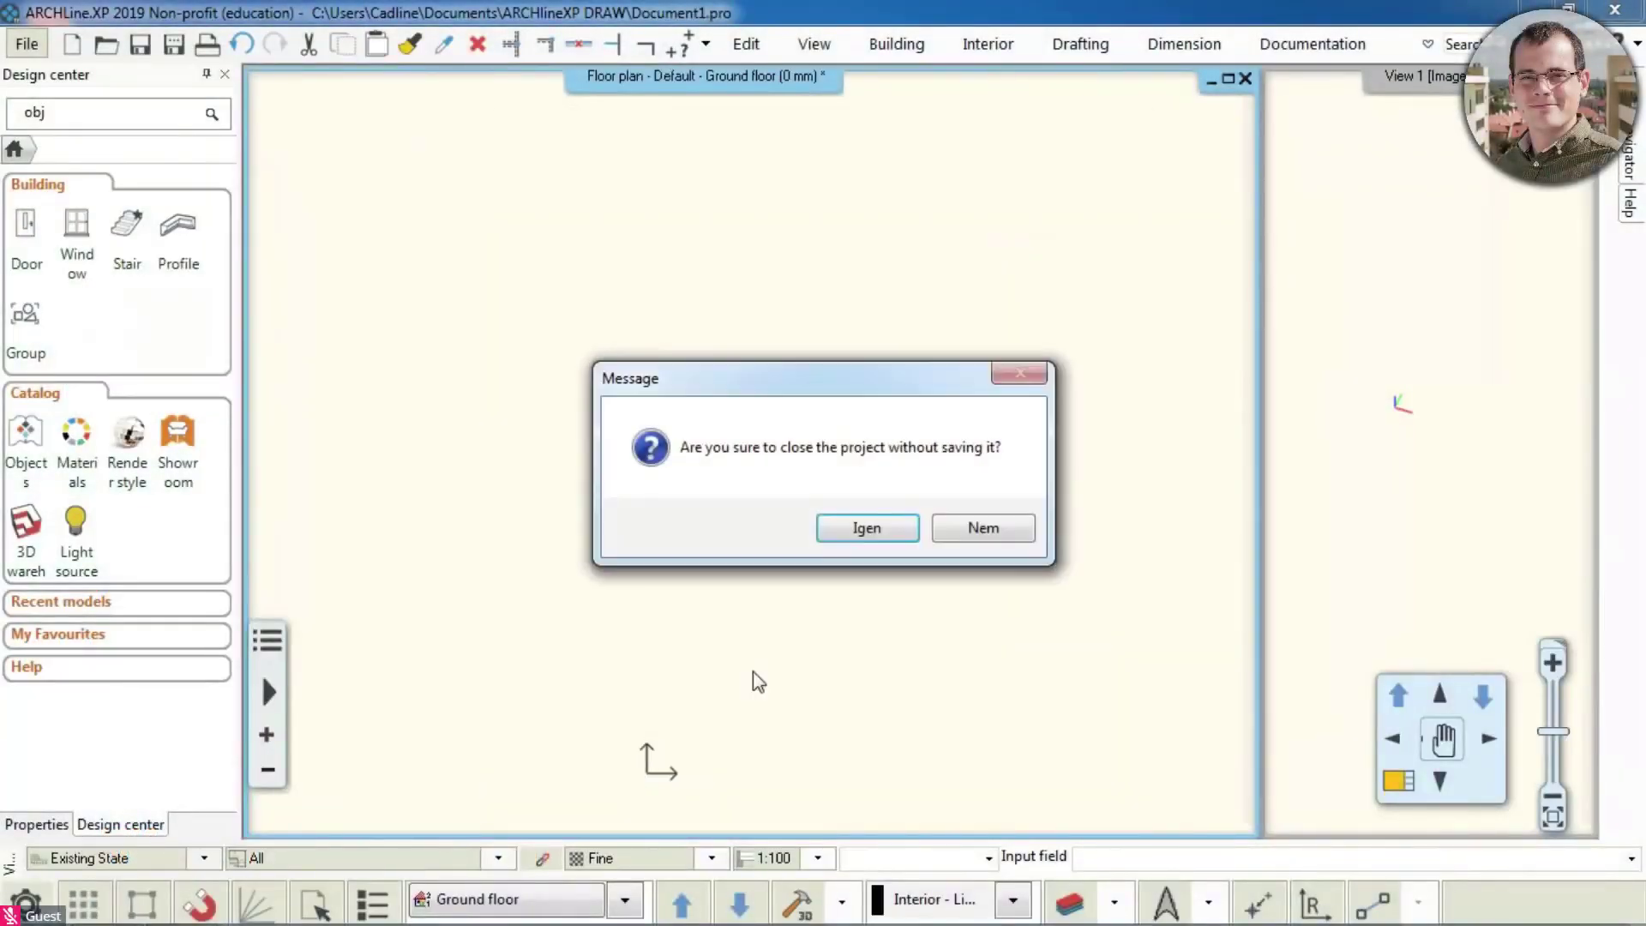
pyautogui.click(867, 528)
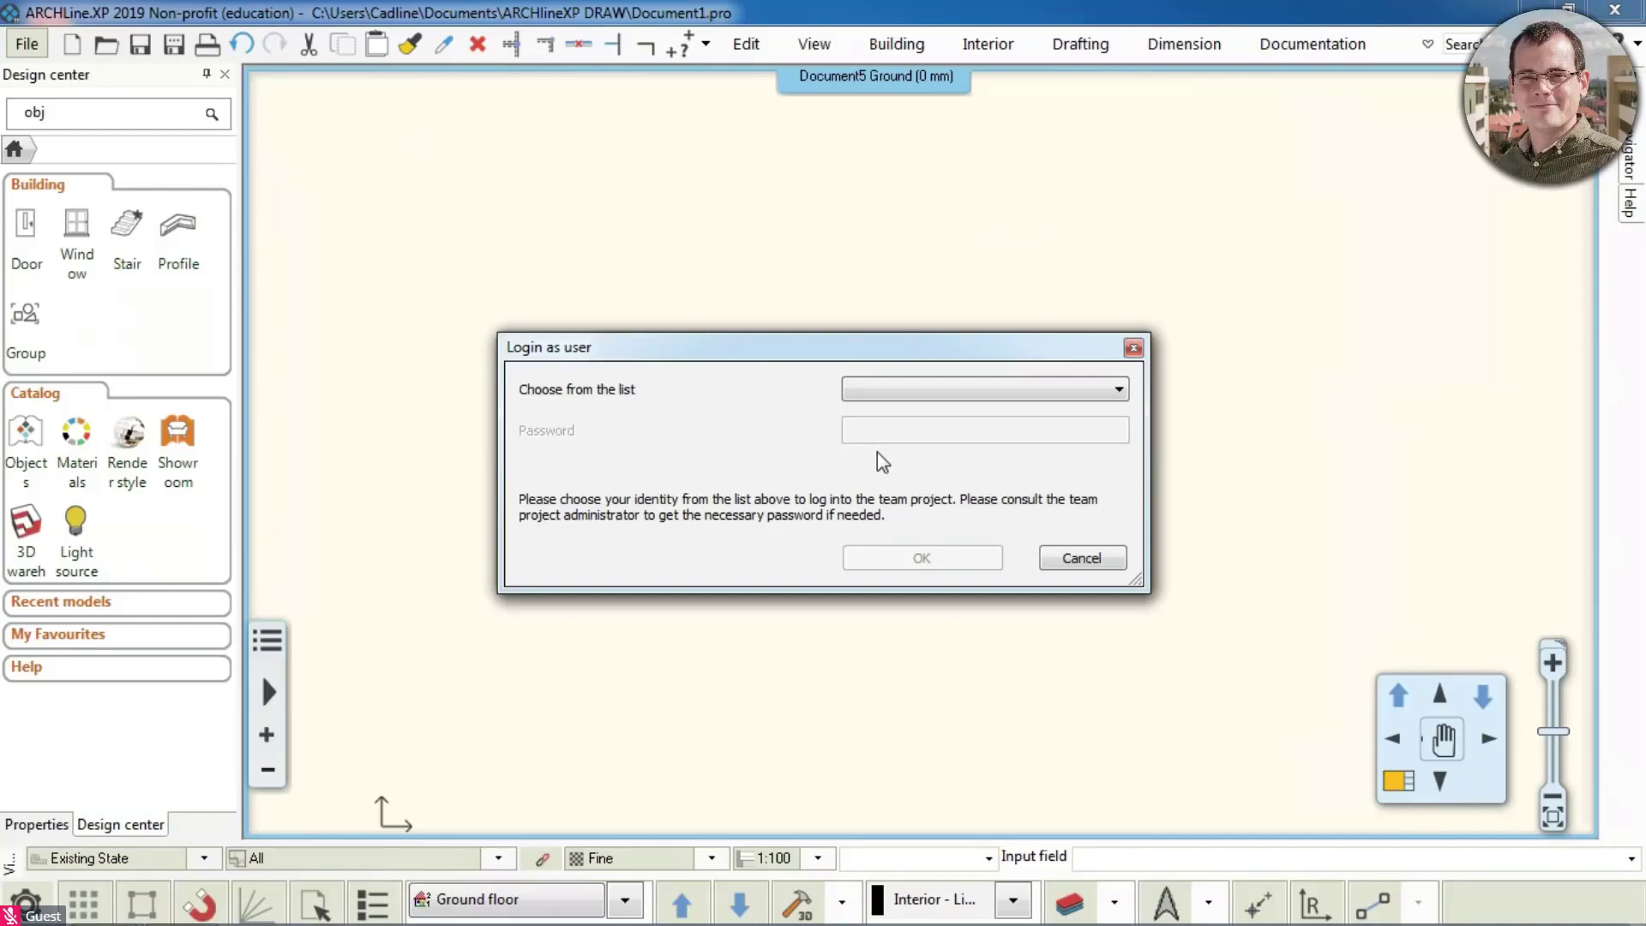
pyautogui.click(1034, 382)
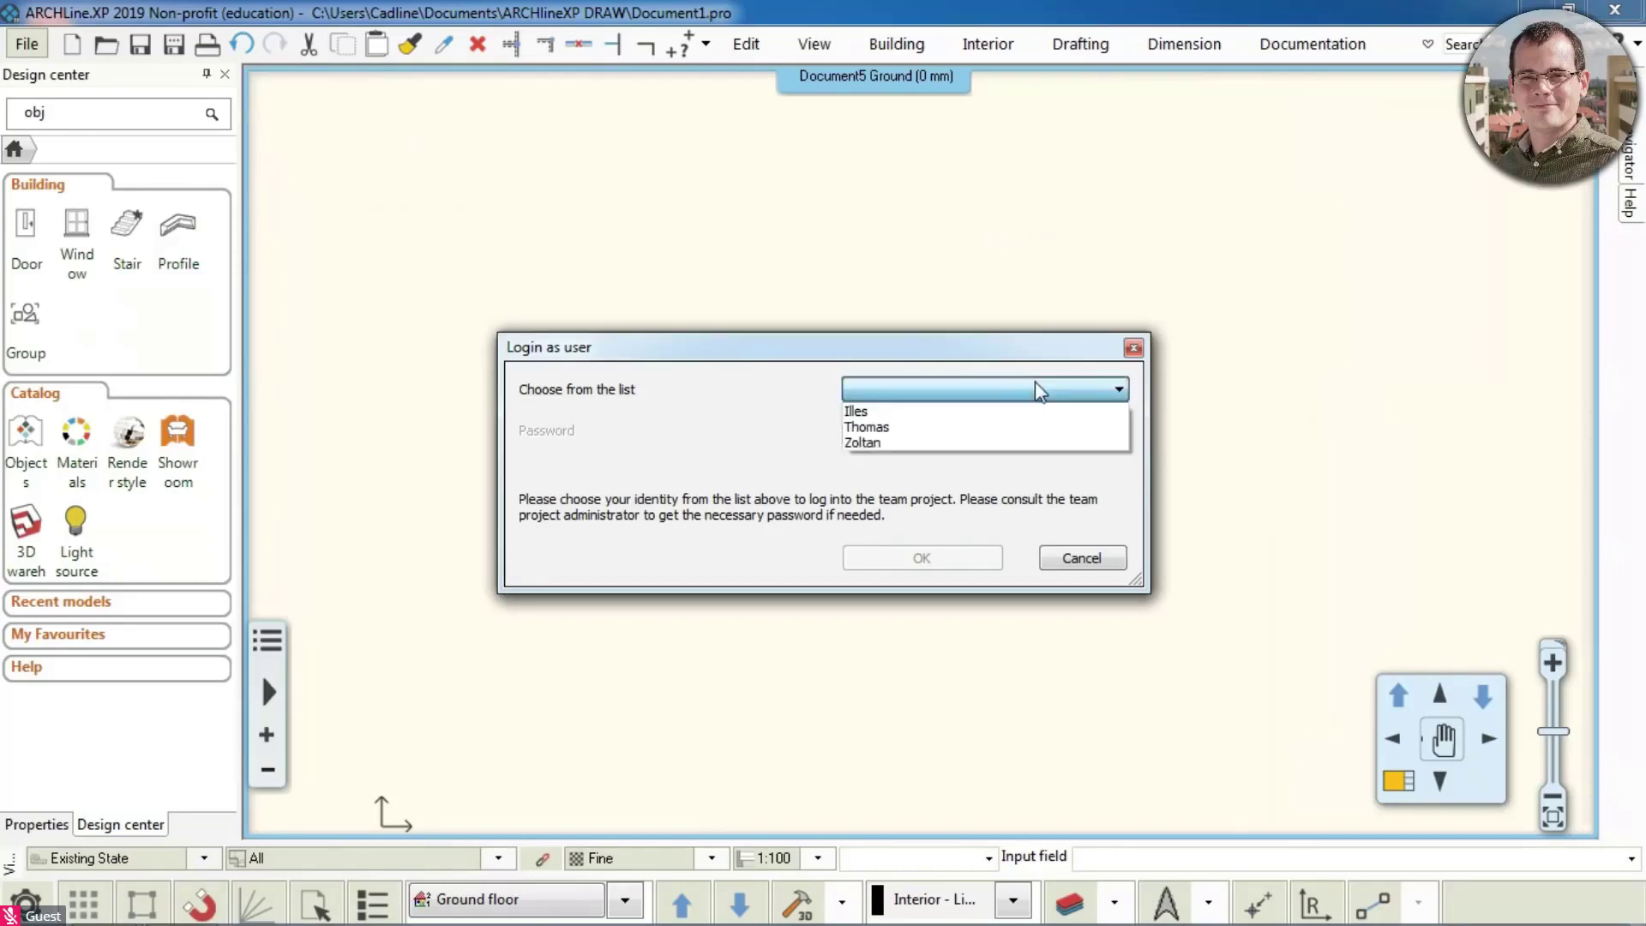
pyautogui.click(999, 445)
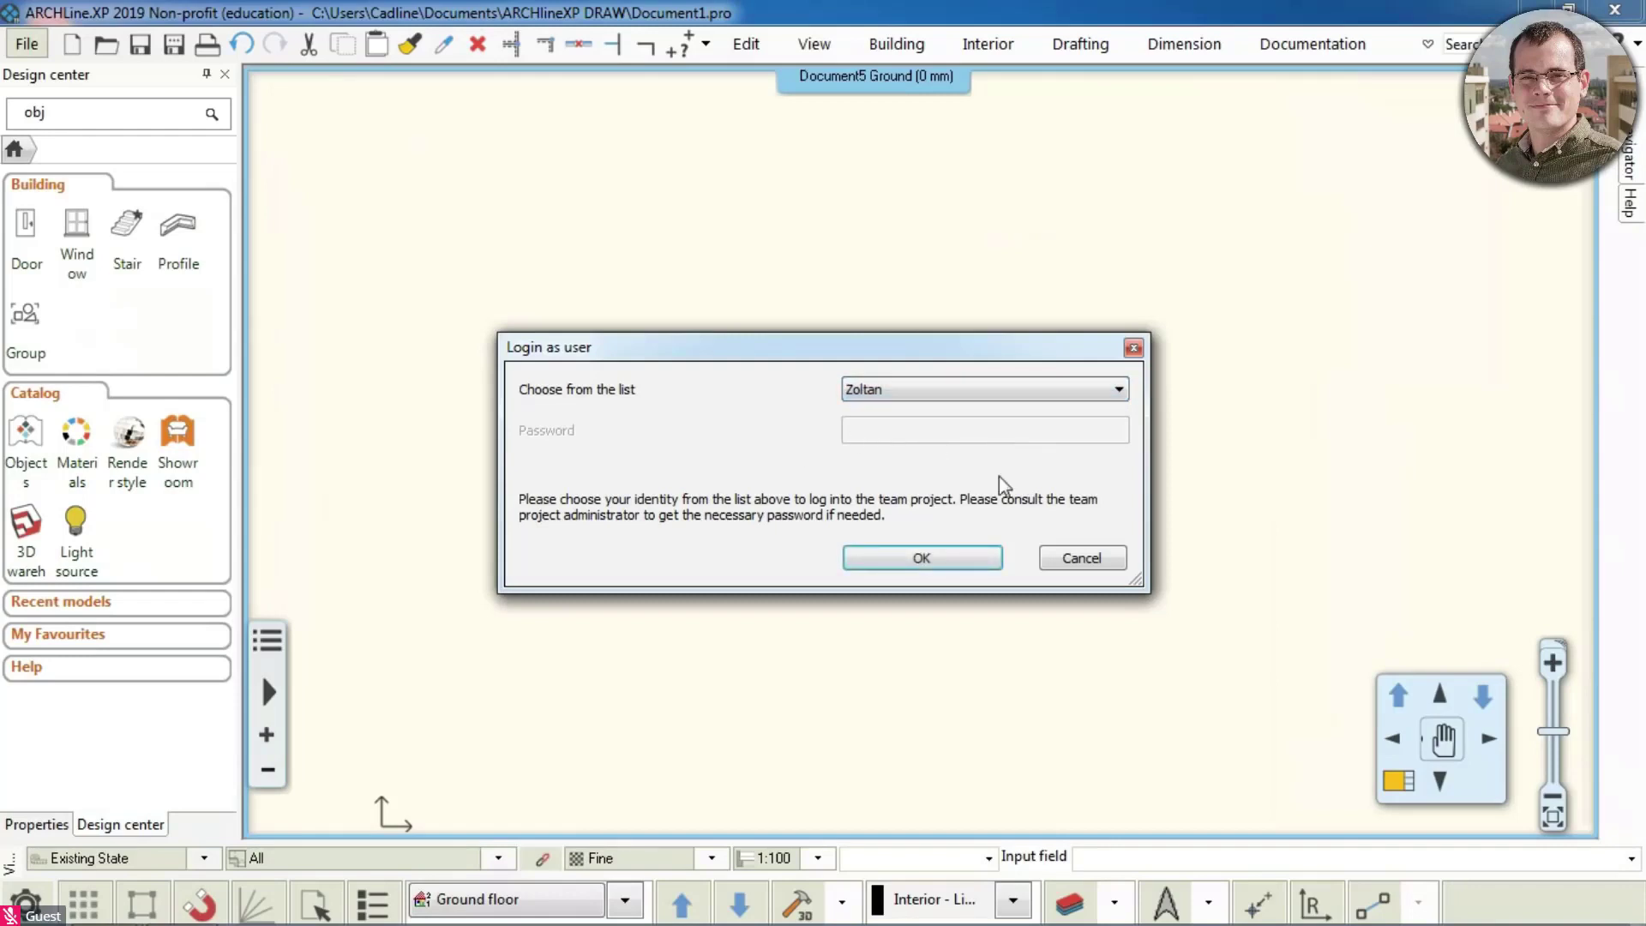
pyautogui.click(902, 559)
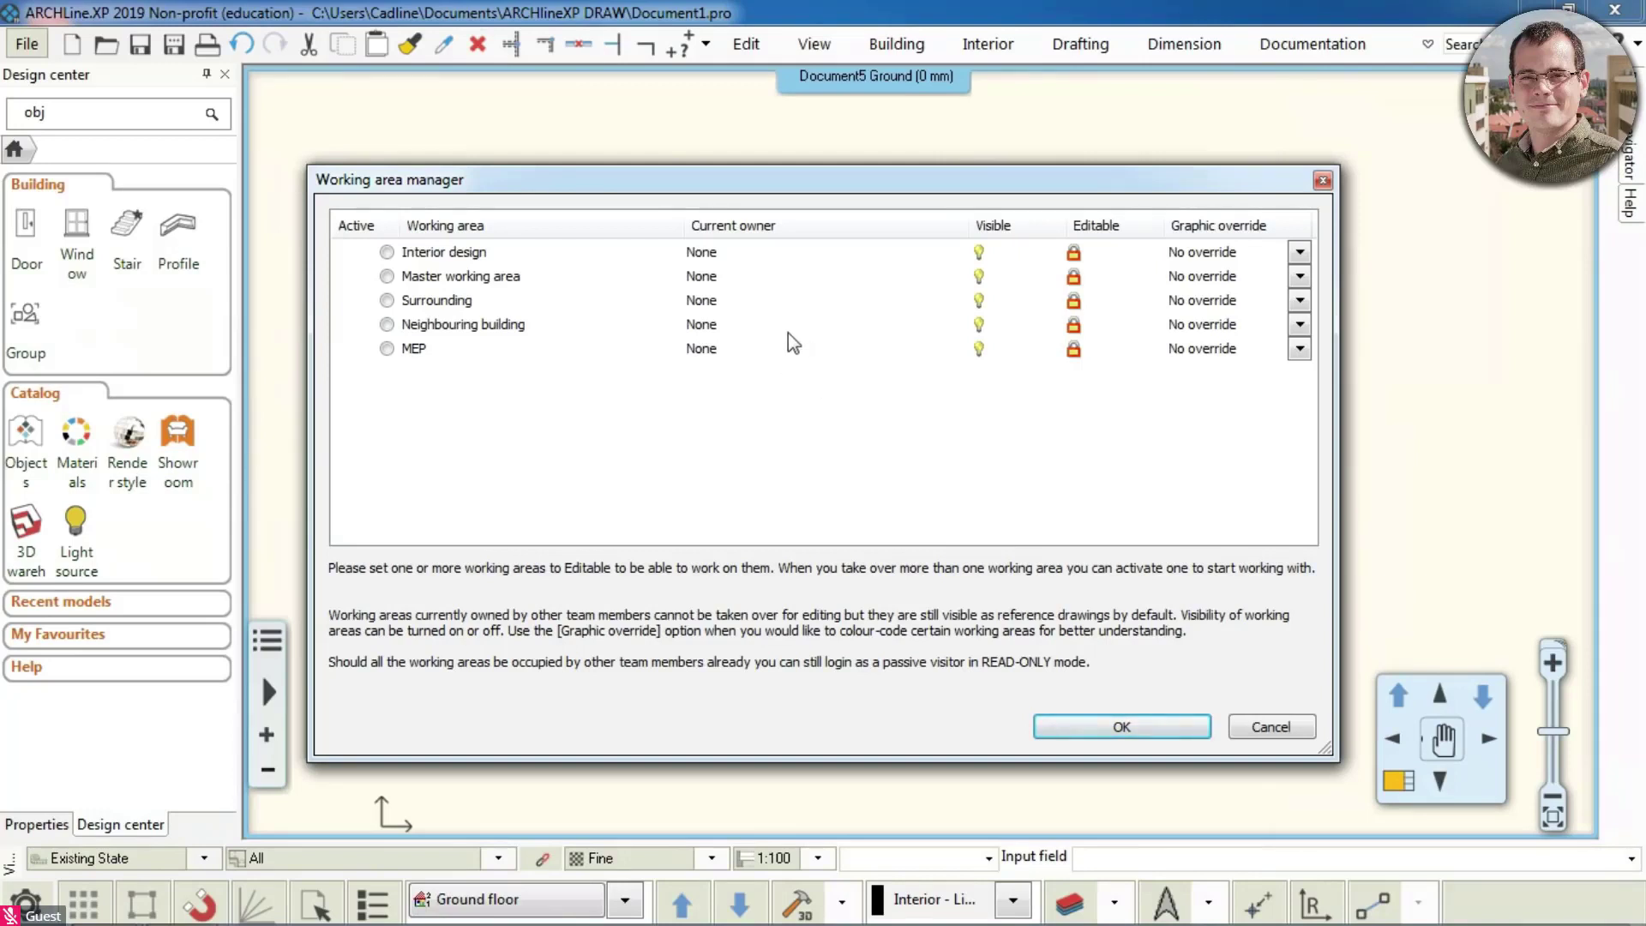
# Step: Lock the Surrounding and Neighbouring building working areas for yourself and confirm
pyautogui.click(1073, 302)
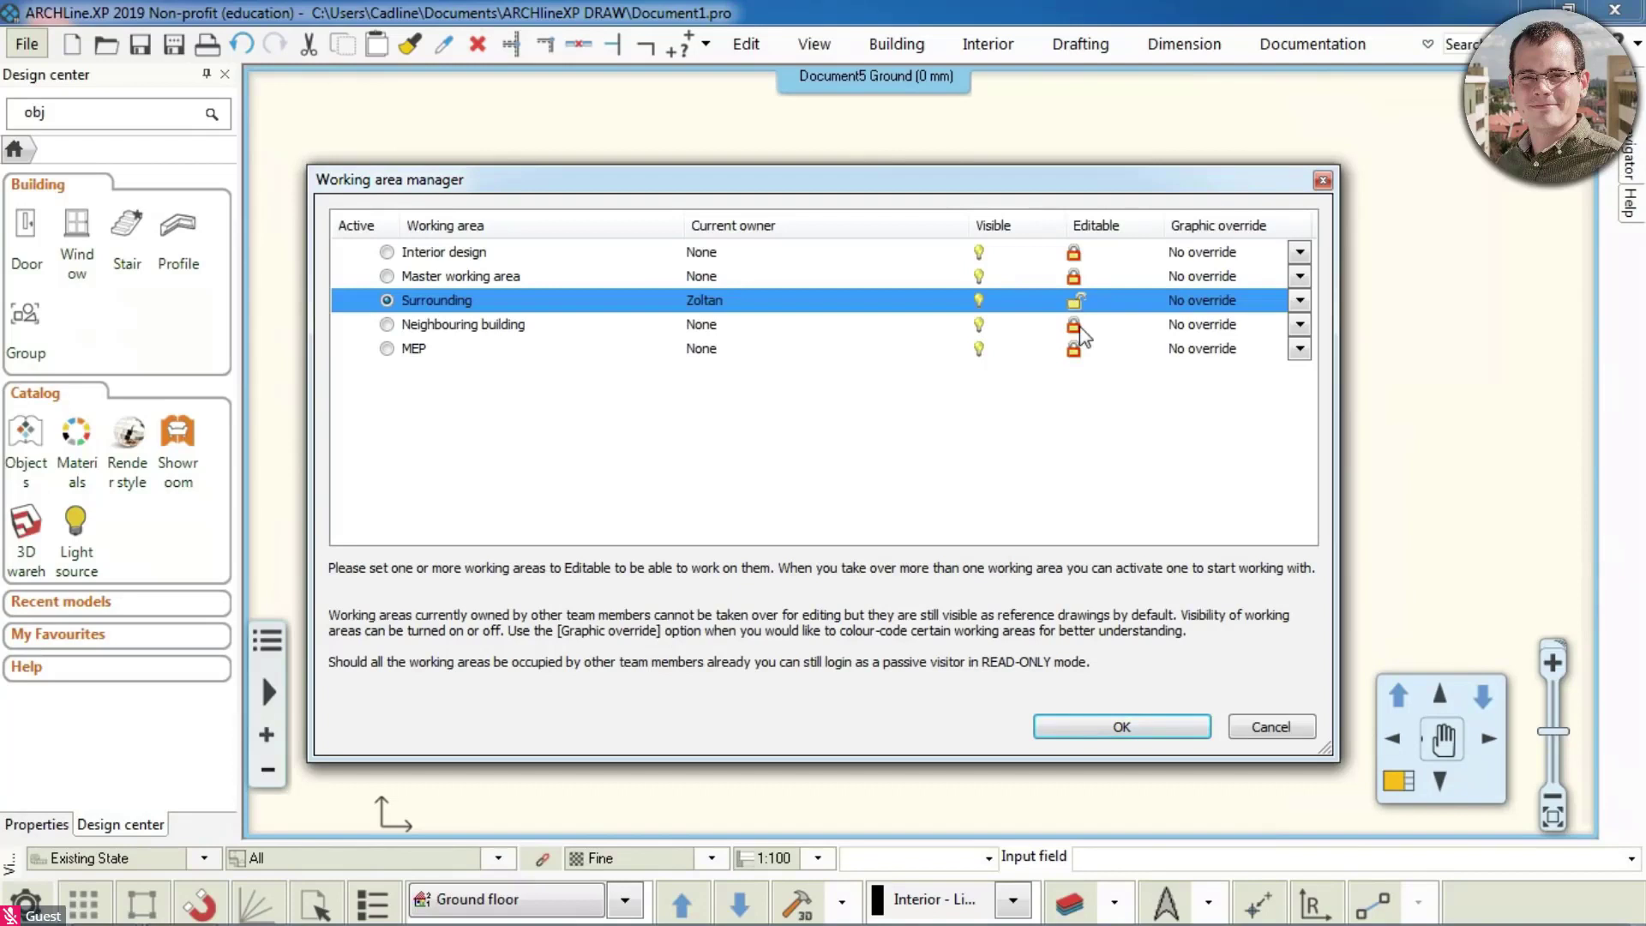
pyautogui.click(1075, 326)
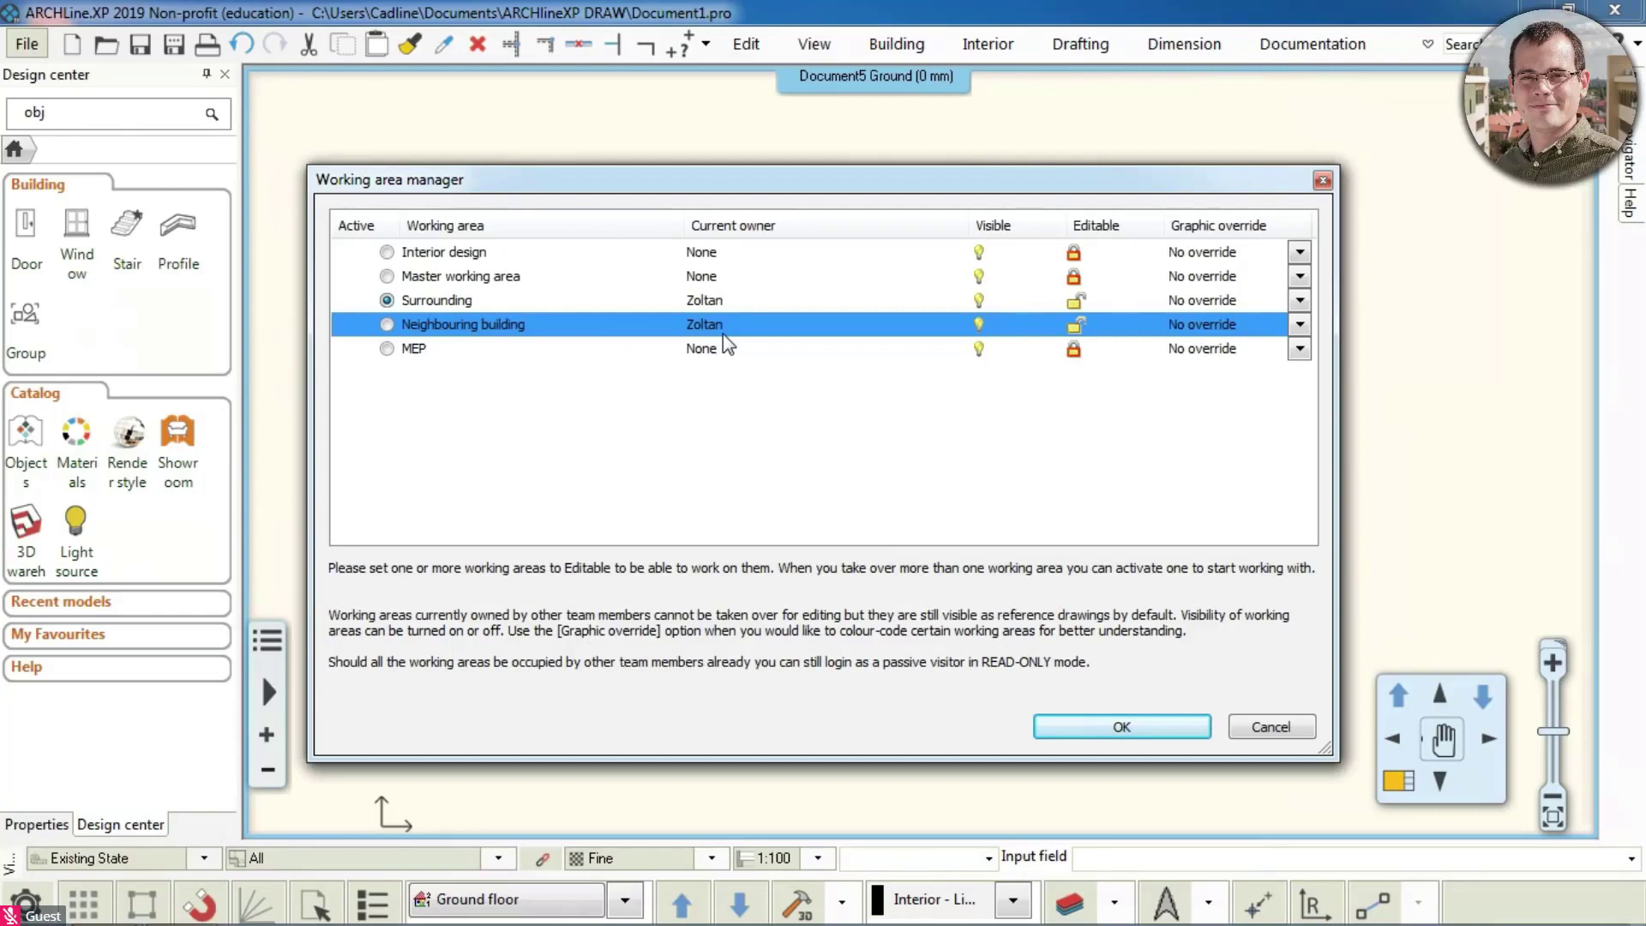
pyautogui.click(1139, 725)
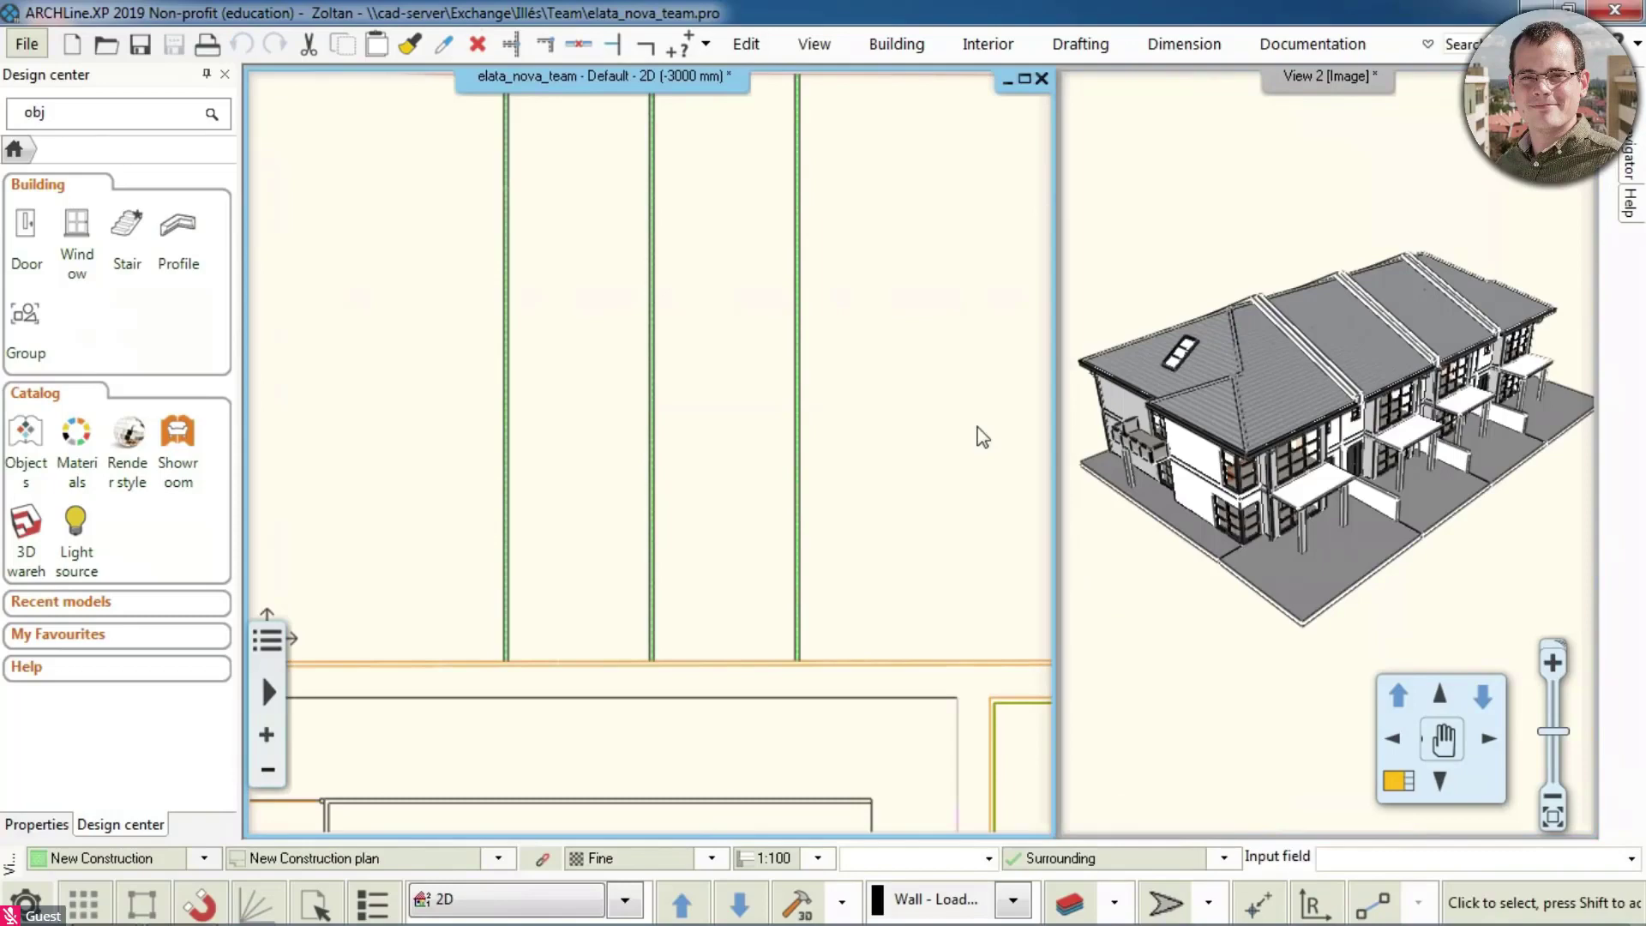
# Step: Orbit the 3D model and keep Surrounding as the active working area
pyautogui.scroll(-4, 806, 429)
pyautogui.scroll(-3, 806, 425)
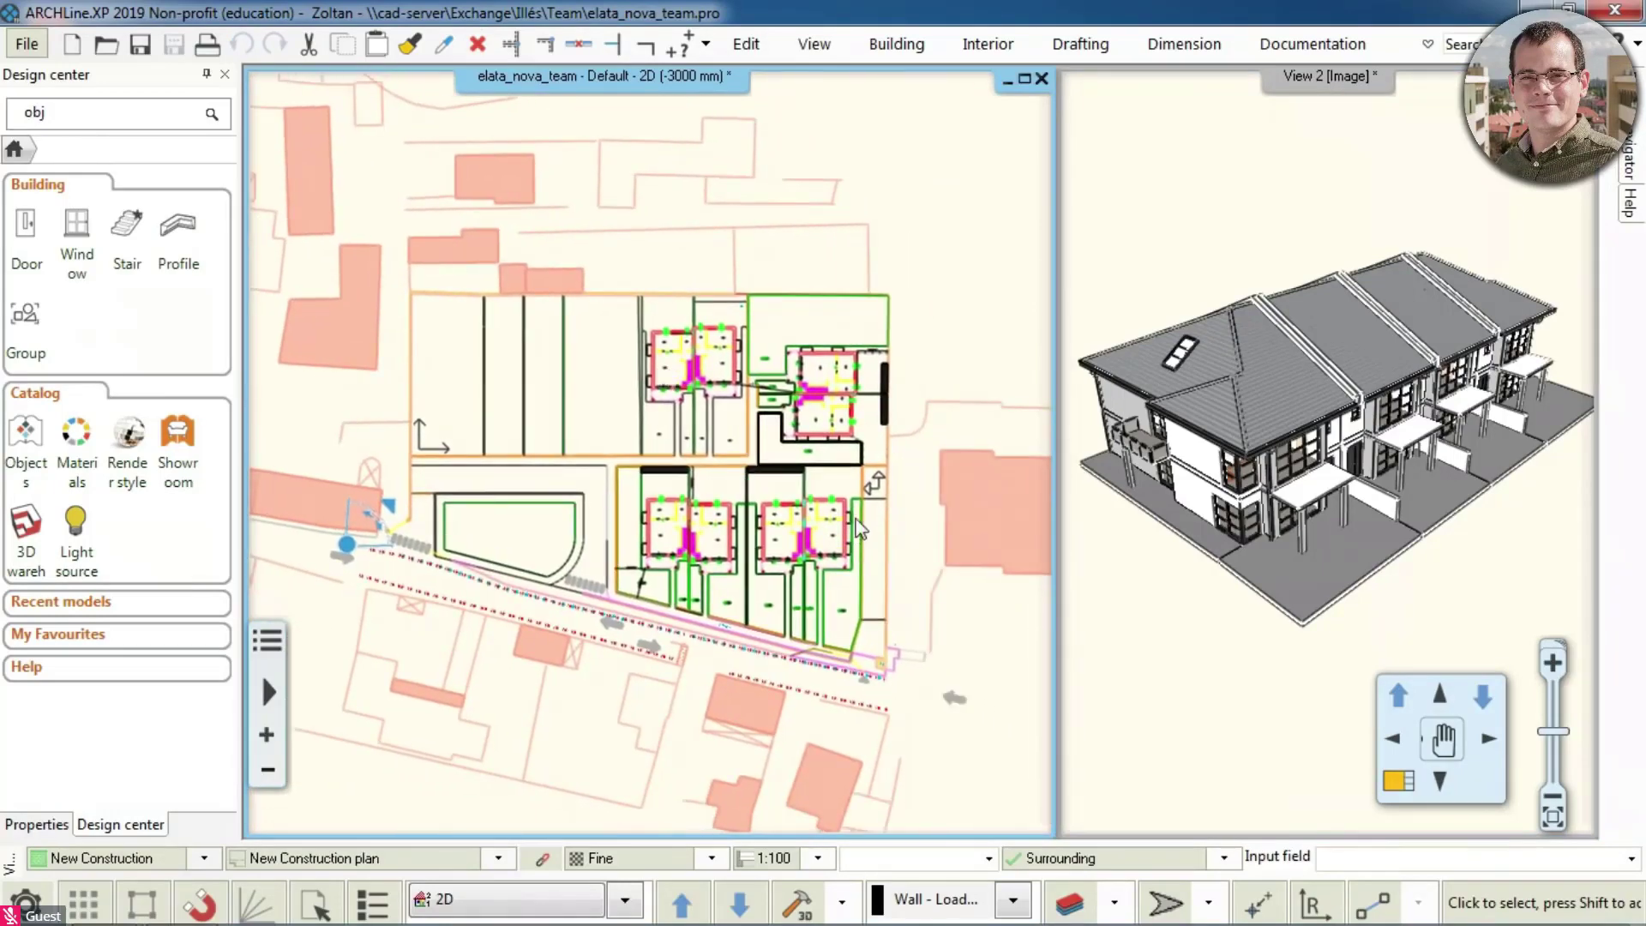
pyautogui.click(1351, 430)
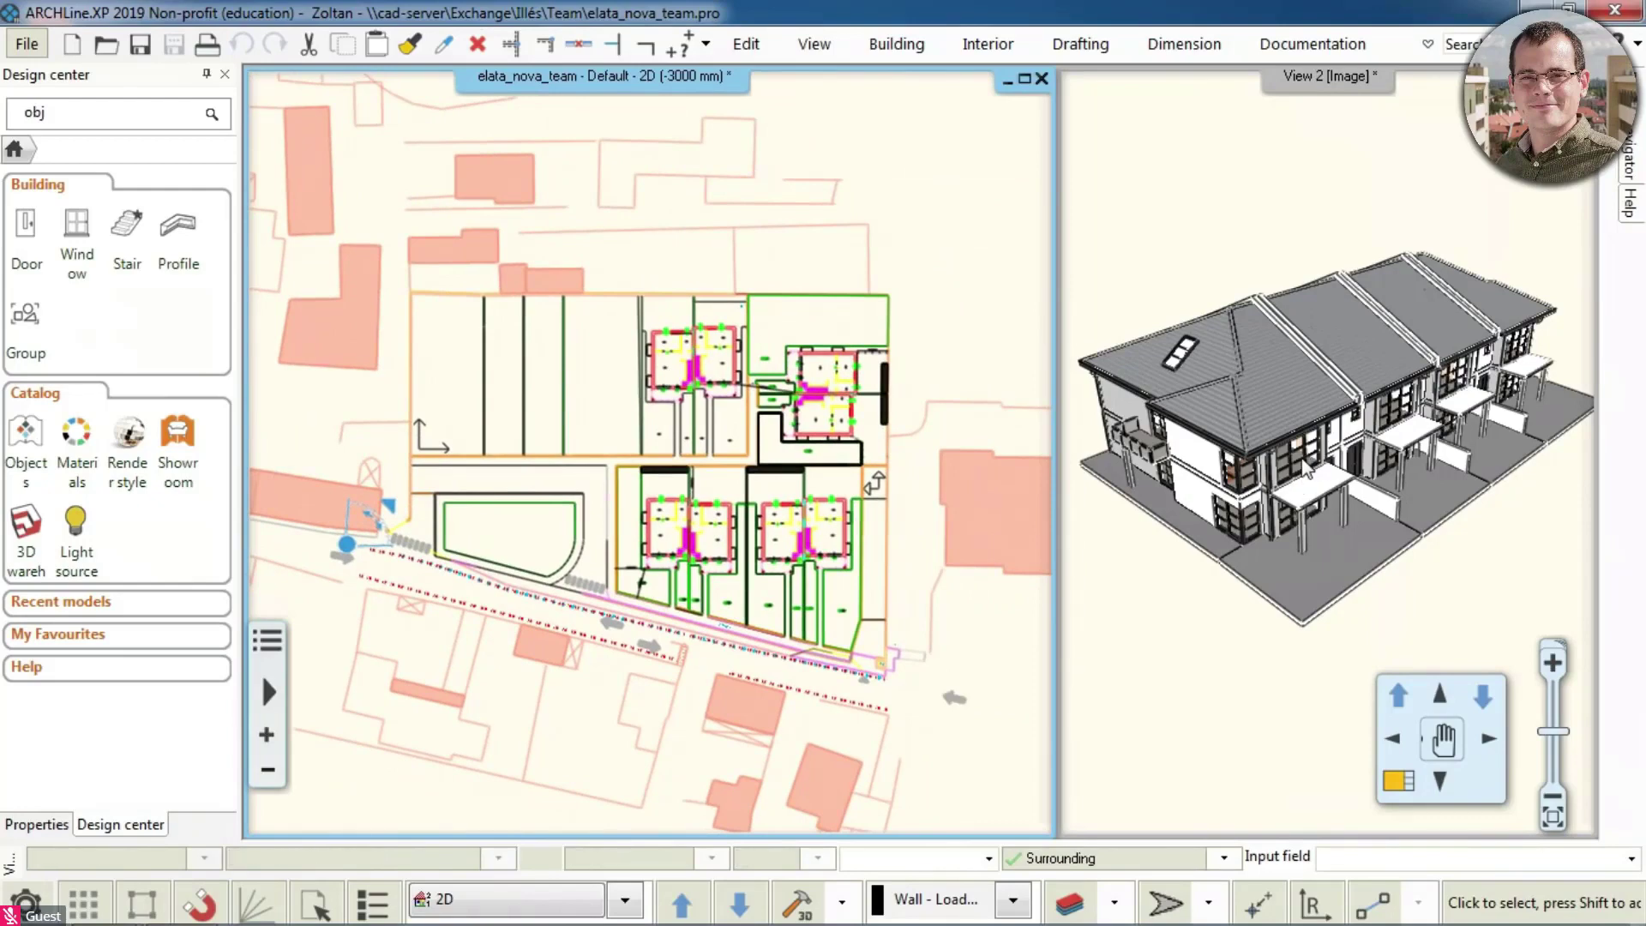
pyautogui.moveTo(1348, 429)
pyautogui.mouseDown(button='middle')
pyautogui.moveTo(1333, 406)
pyautogui.moveTo(1382, 430)
pyautogui.moveTo(1349, 404)
pyautogui.moveTo(1405, 367)
pyautogui.moveTo(1360, 367)
pyautogui.moveTo(1358, 392)
pyautogui.mouseUp(button='middle')
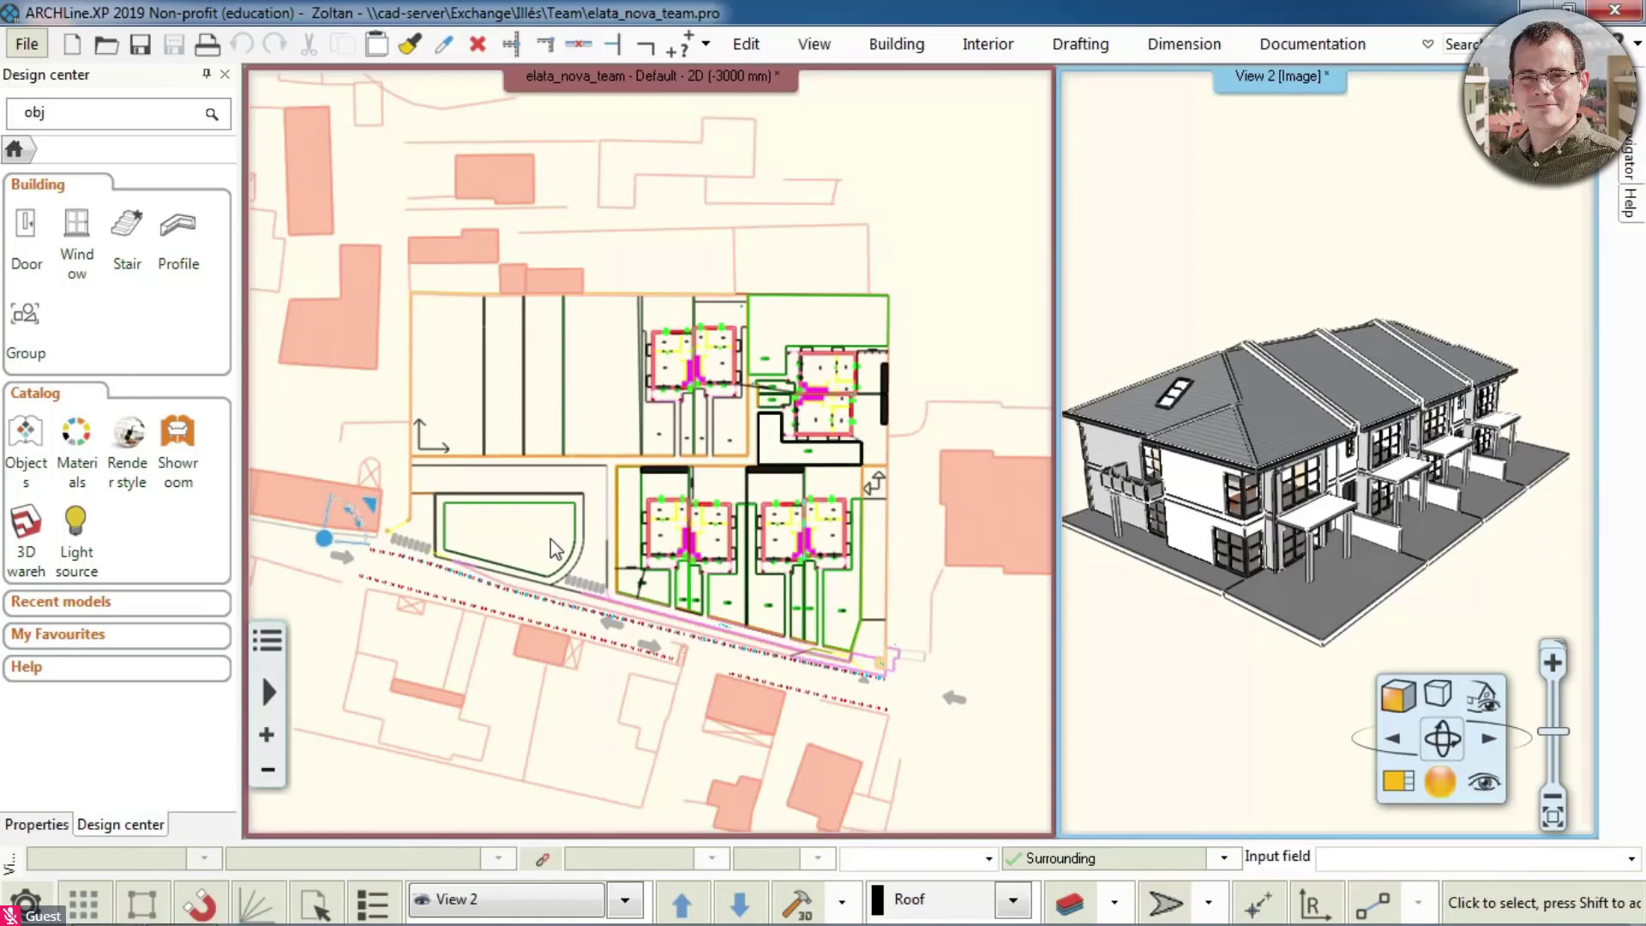
pyautogui.click(1224, 858)
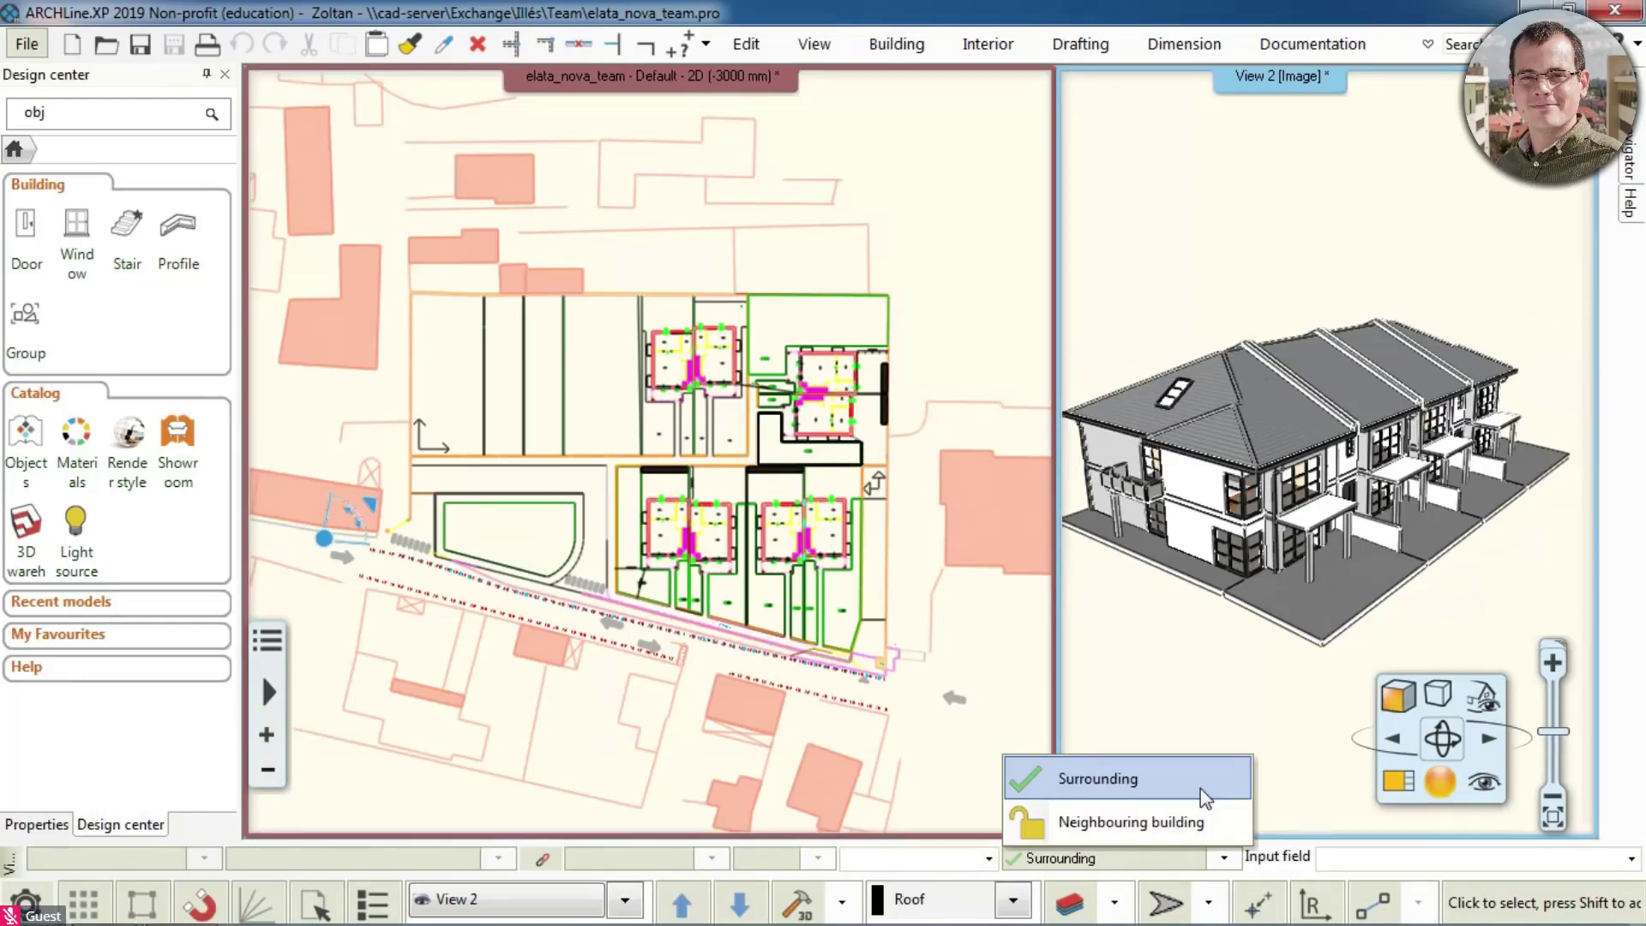
pyautogui.click(1127, 786)
# Step: Switch the plan to the ground floor, show the 2D site drawing beneath, and zoom to the end house
pyautogui.click(355, 352)
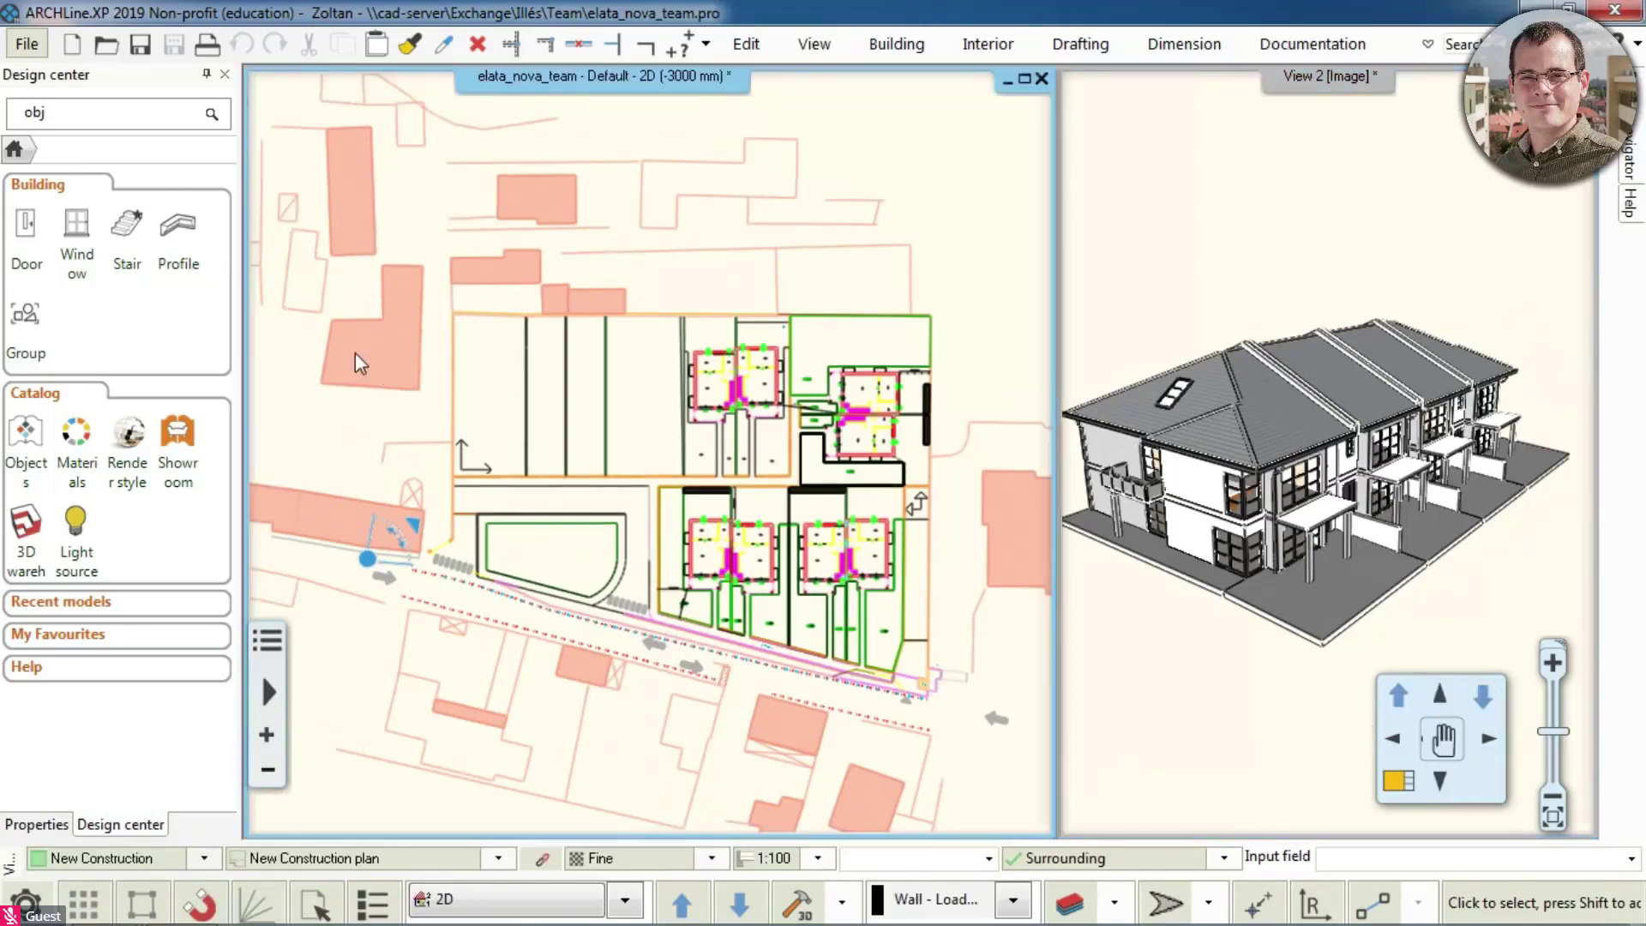
pyautogui.scroll(3, 683, 327)
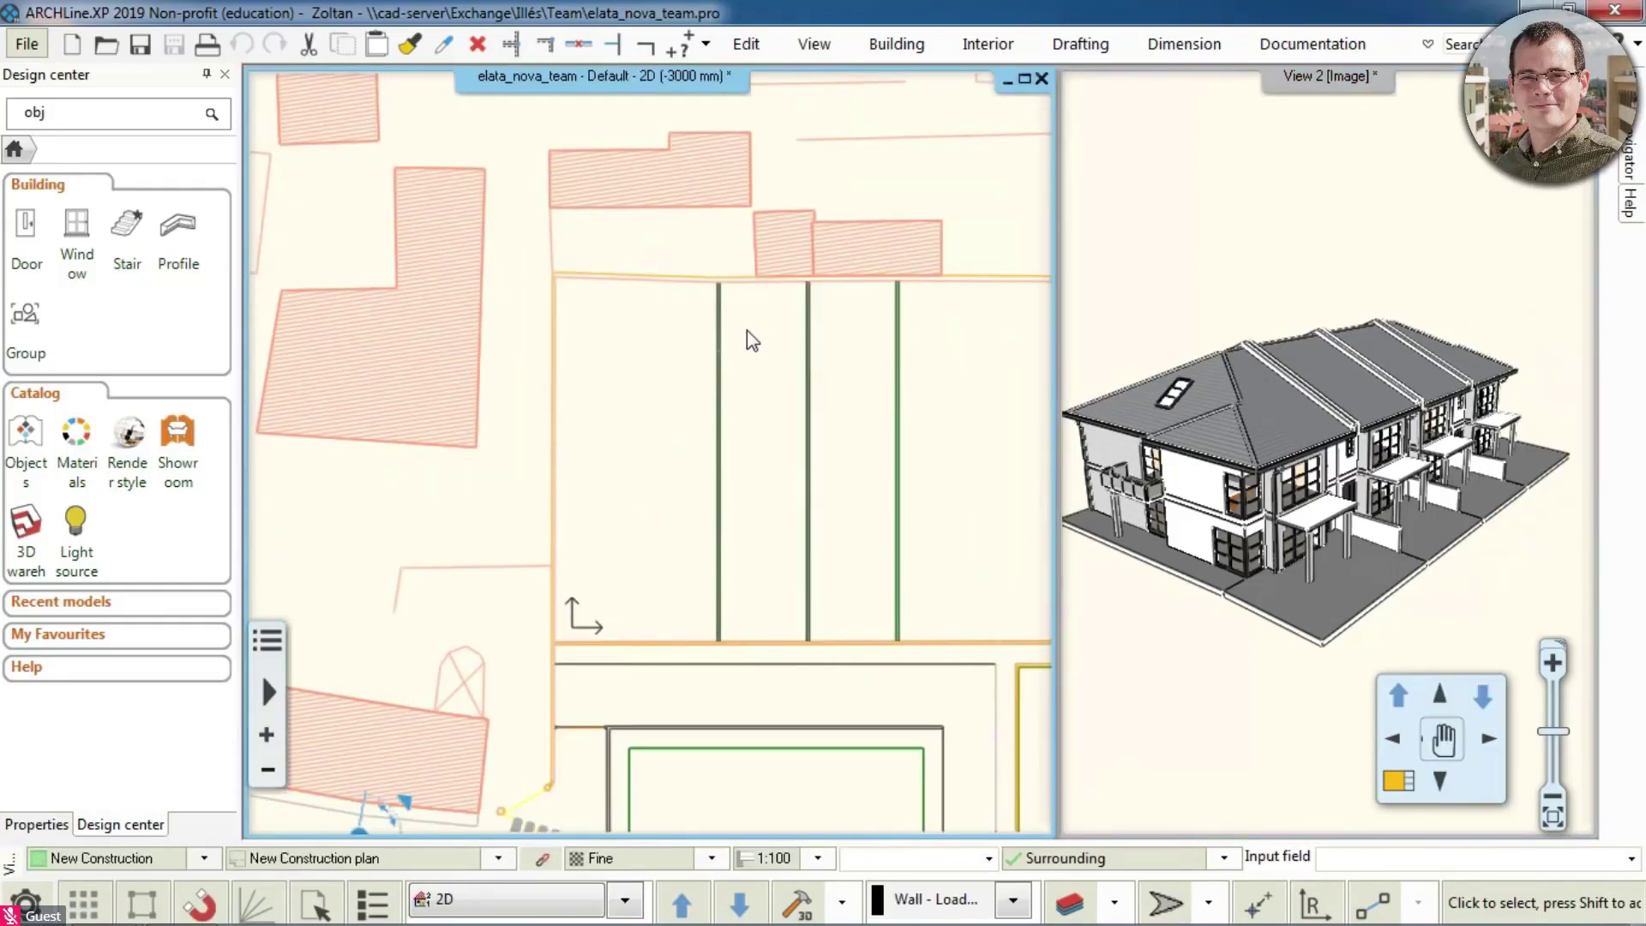
pyautogui.press('pageup')
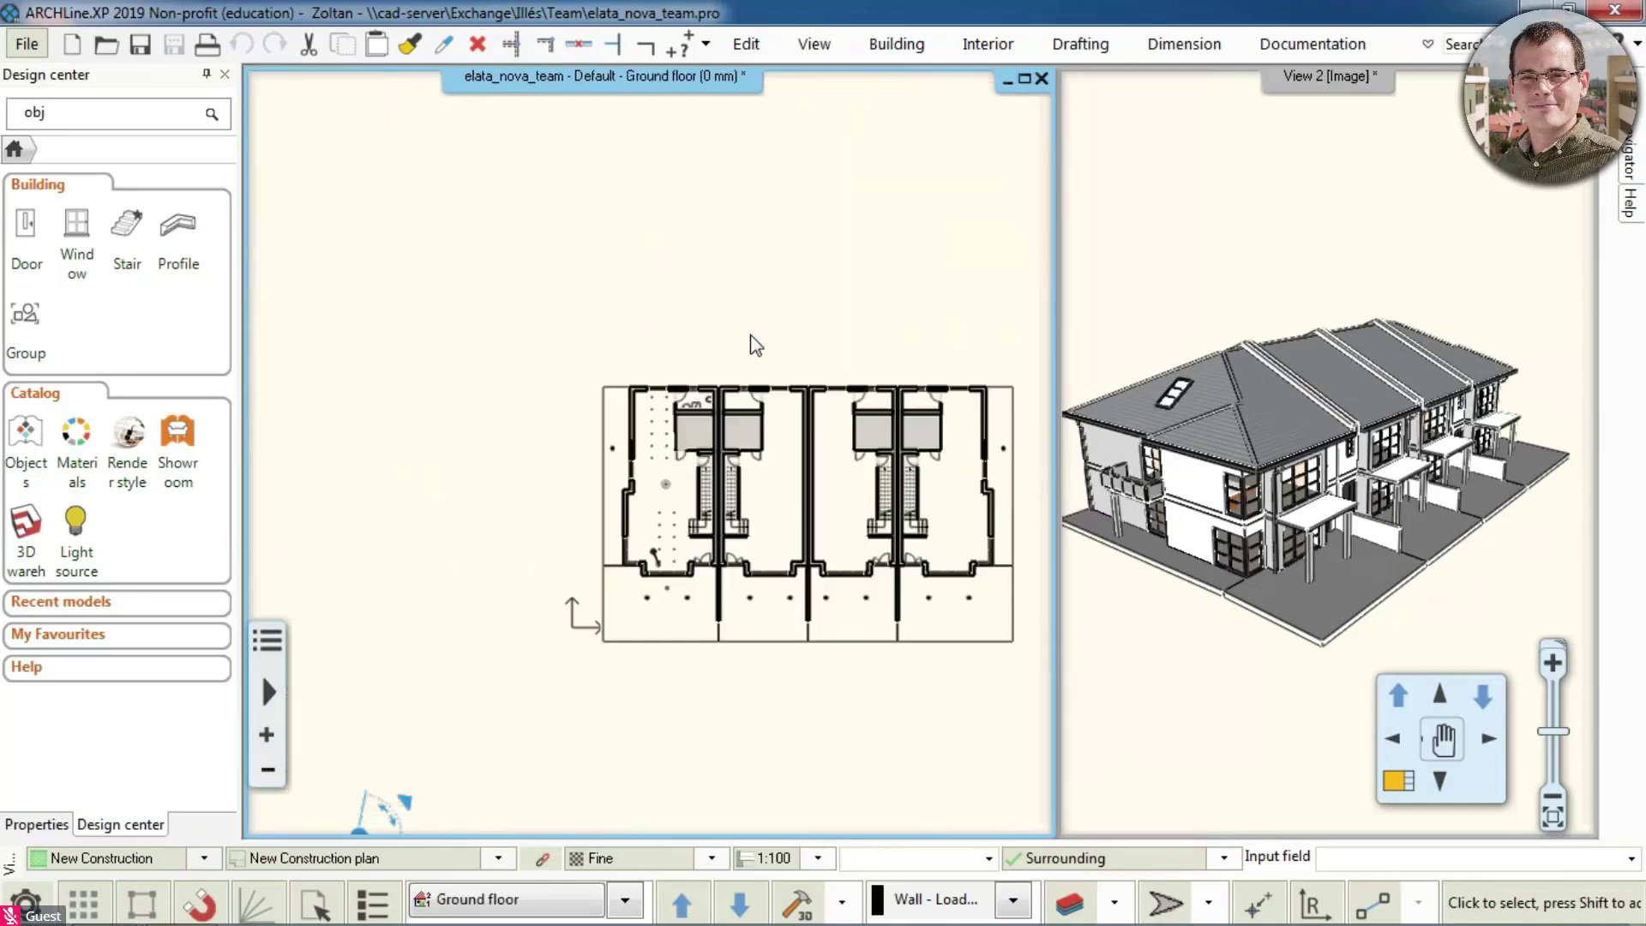
pyautogui.click(626, 899)
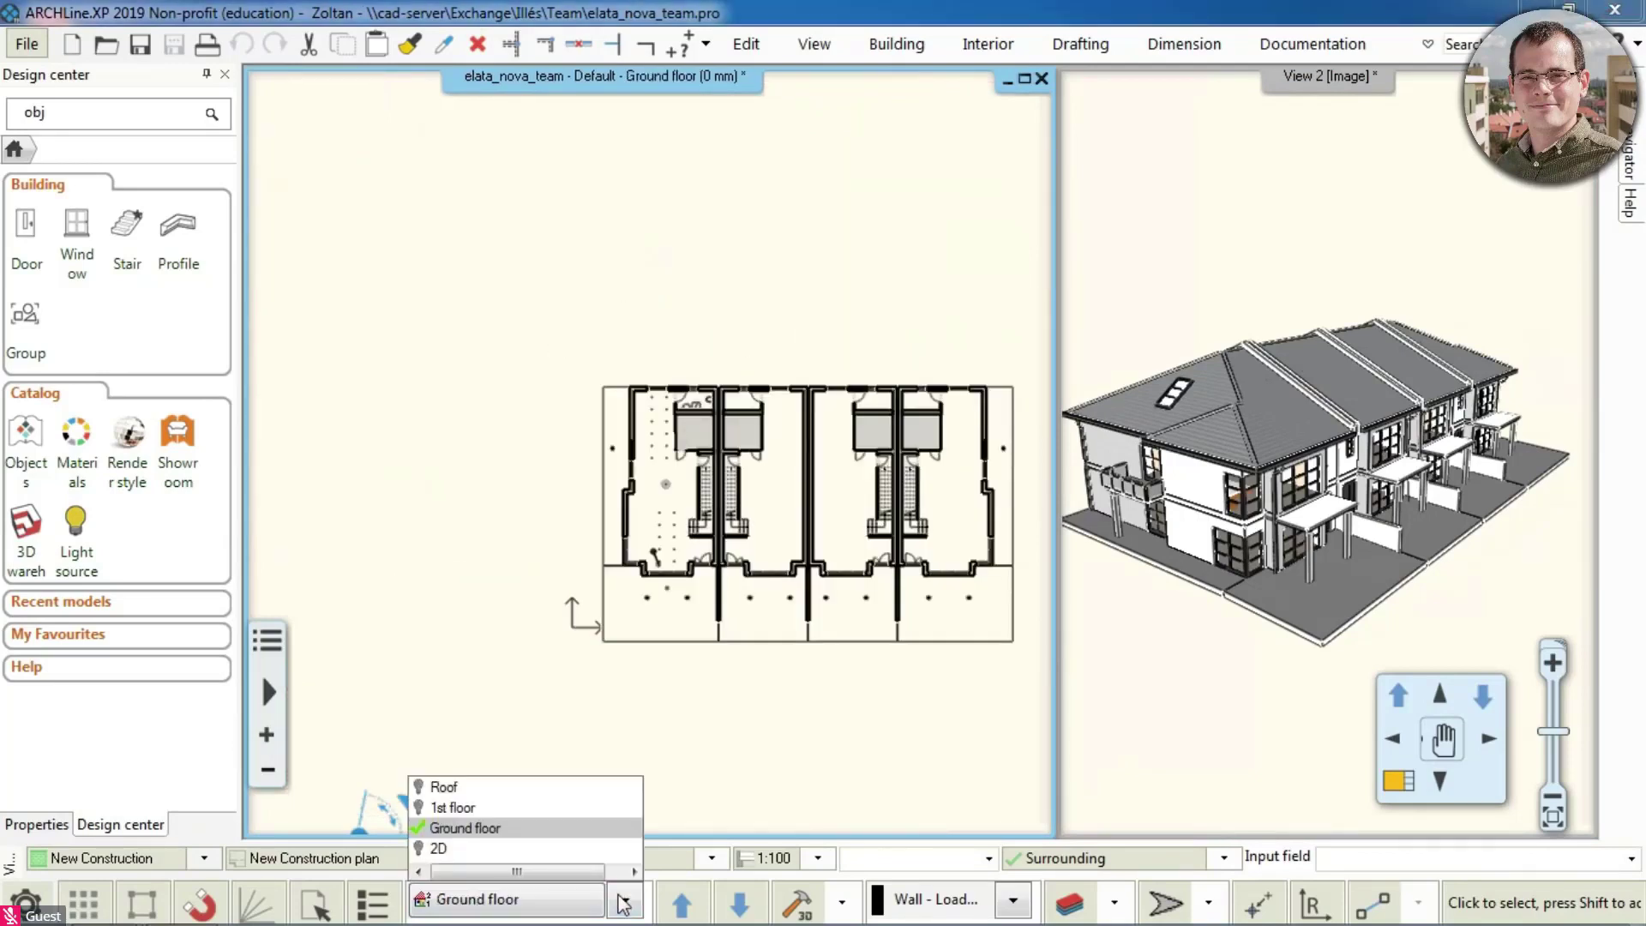
pyautogui.click(420, 849)
pyautogui.moveTo(699, 439); pyautogui.dragTo(651, 420, button='middle')
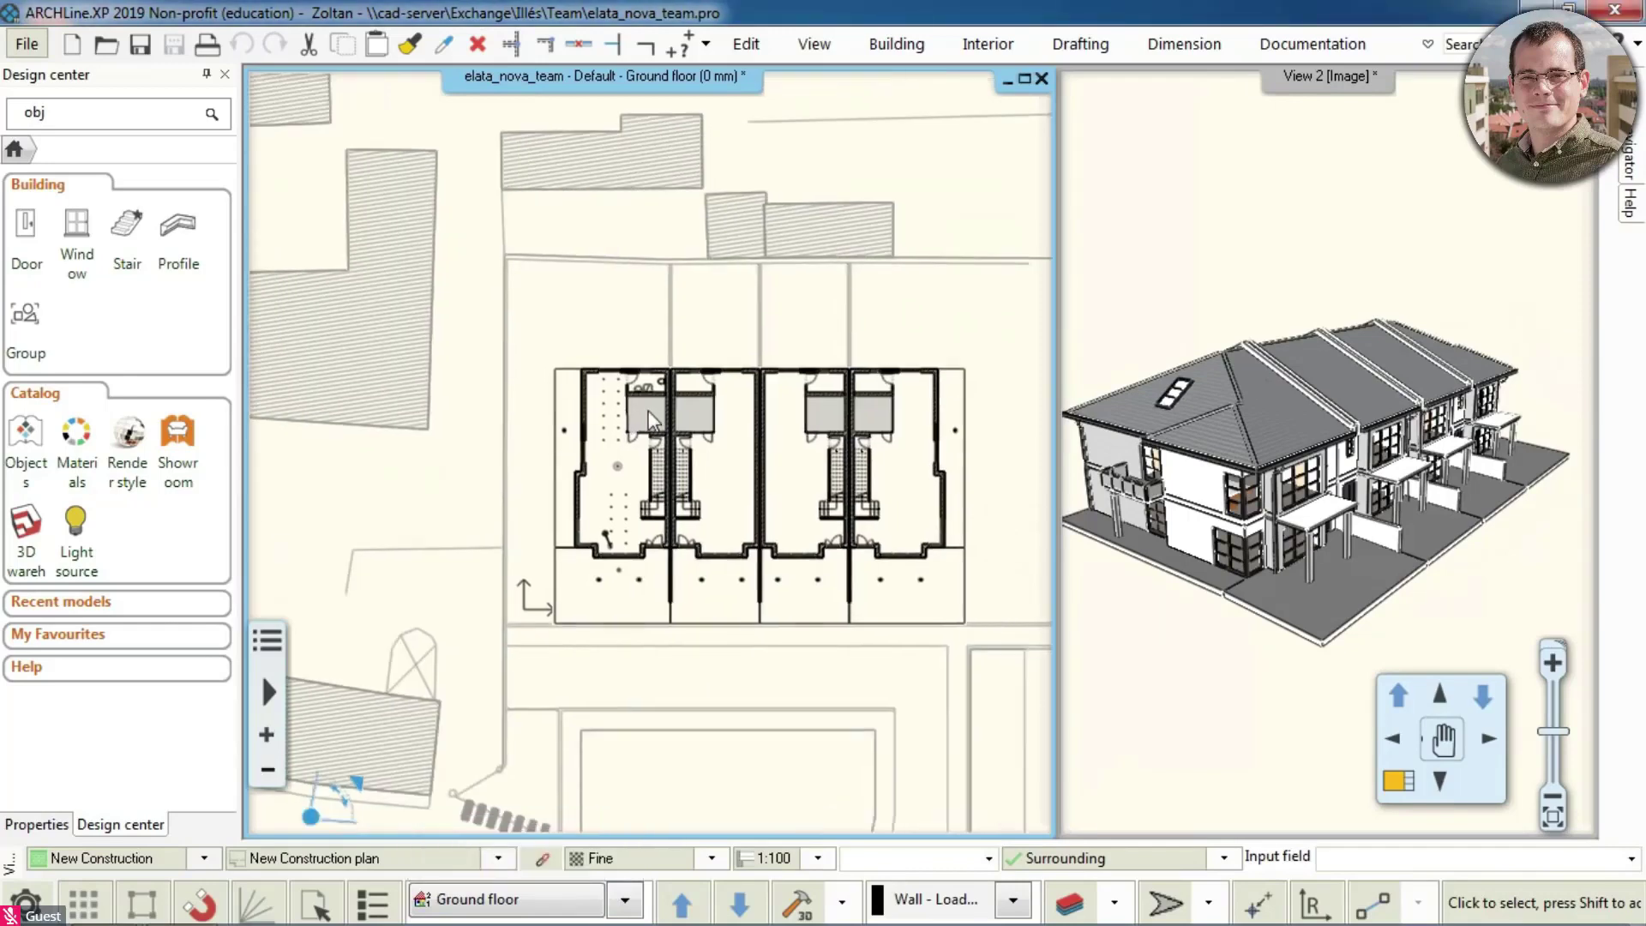
pyautogui.scroll(5, 649, 420)
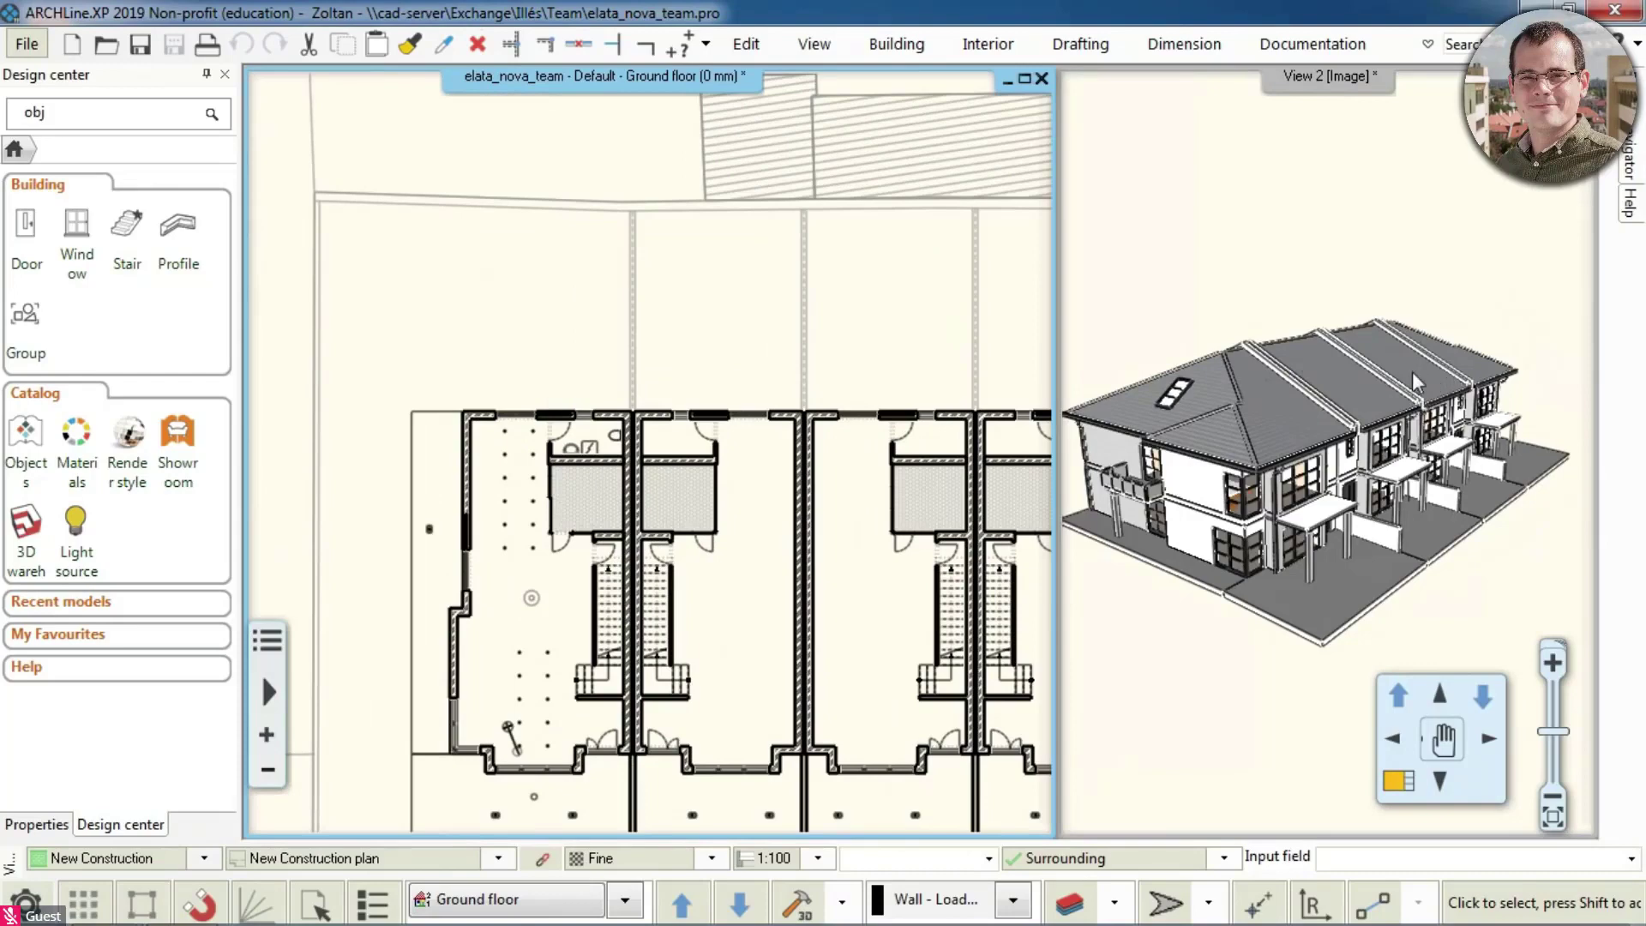
# Step: Draw a 1 rétegu 10-es fal wall about 27.4 m long along the plot's left boundary
pyautogui.click(907, 52)
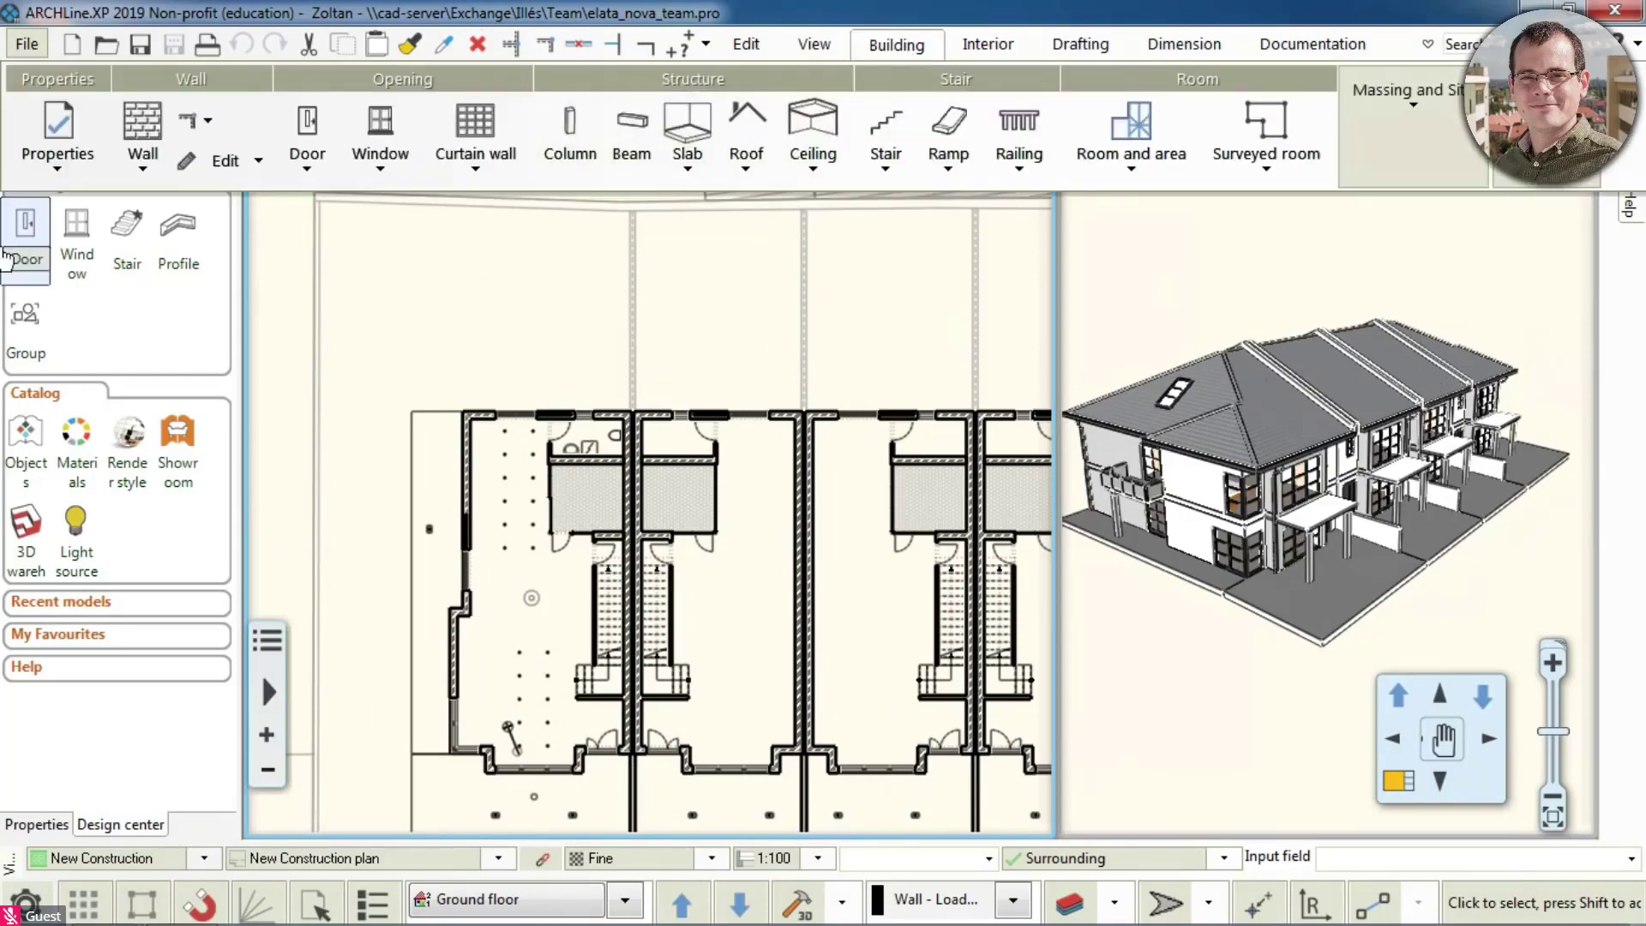
pyautogui.click(142, 124)
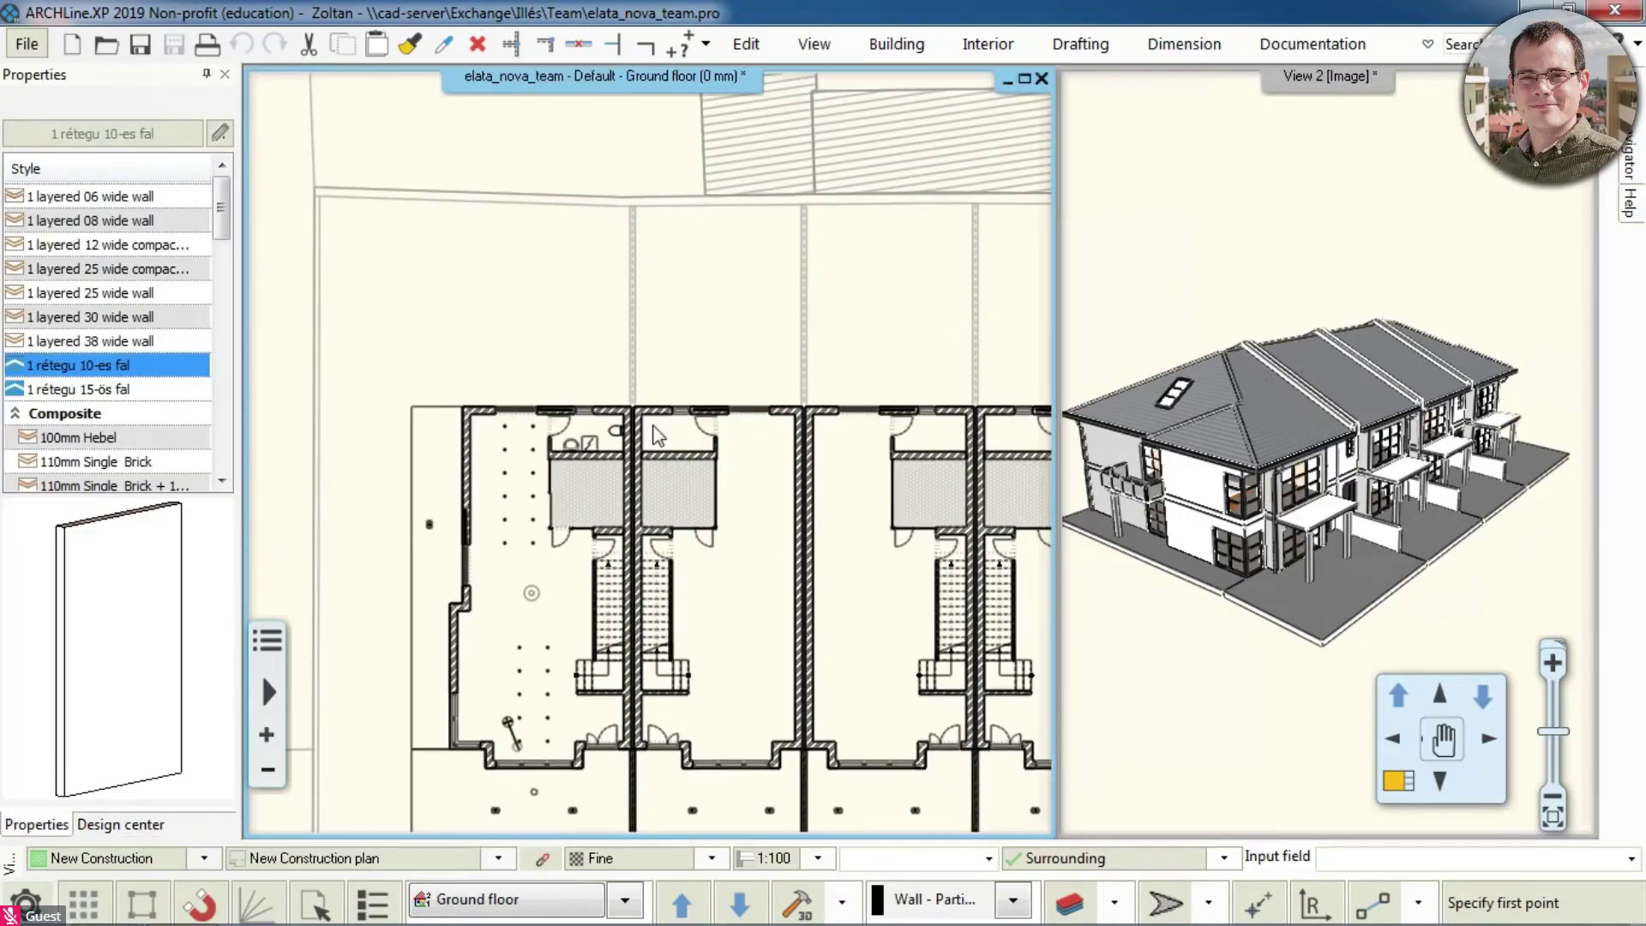
pyautogui.moveTo(656, 435); pyautogui.dragTo(754, 386, button='middle')
pyautogui.click(420, 146)
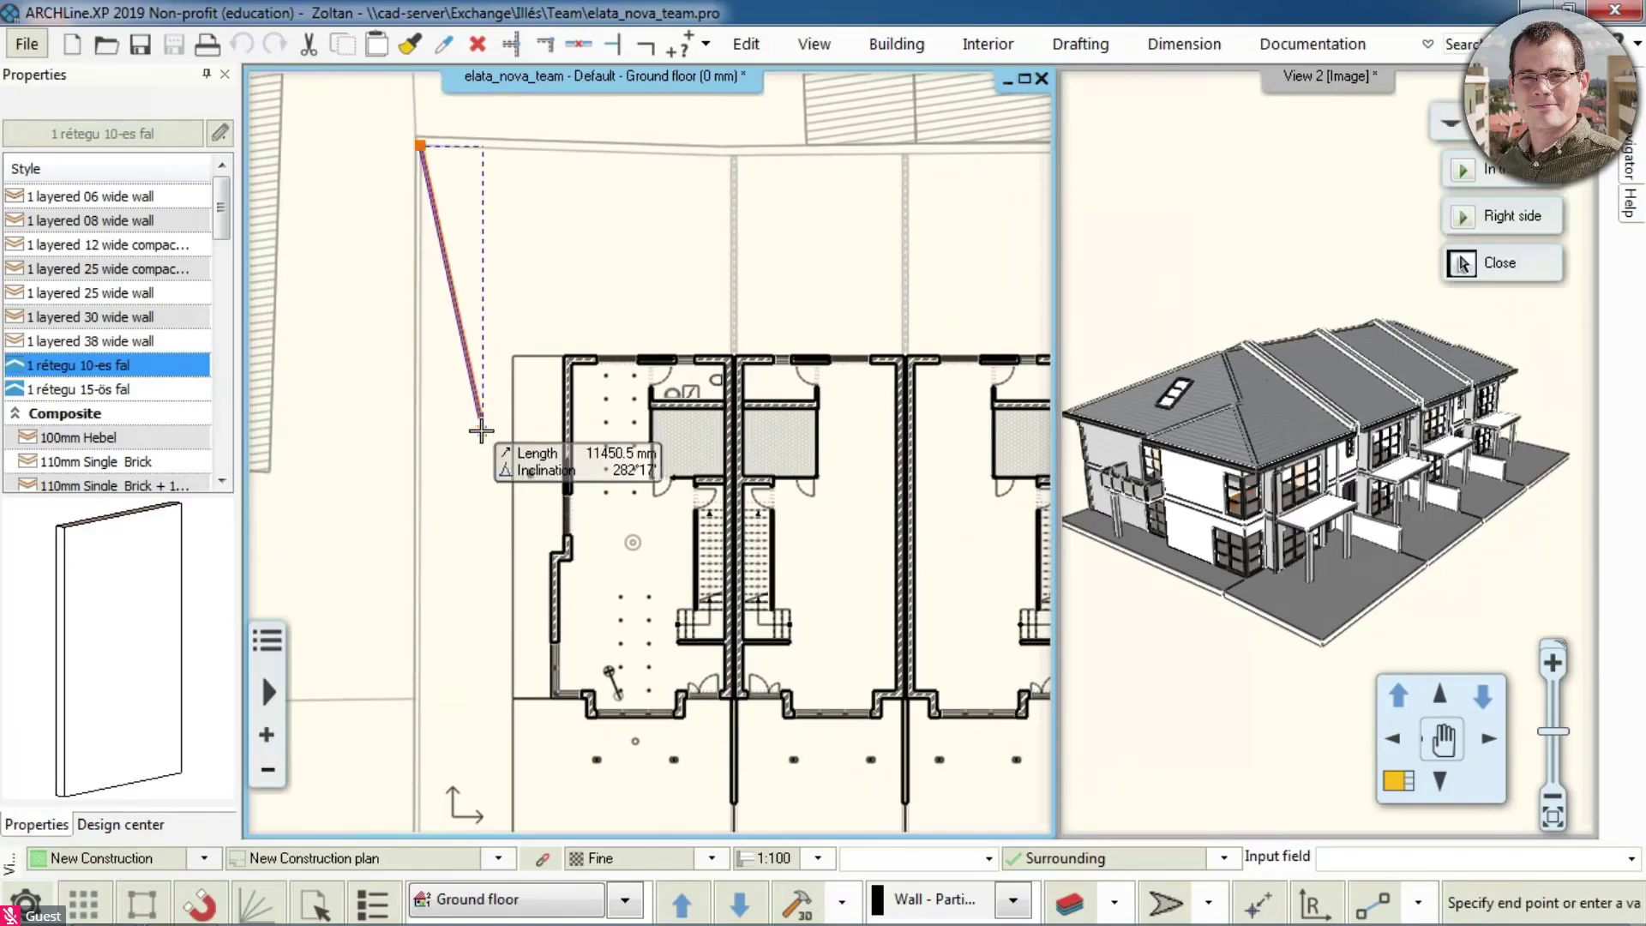
pyautogui.scroll(-5, 481, 431)
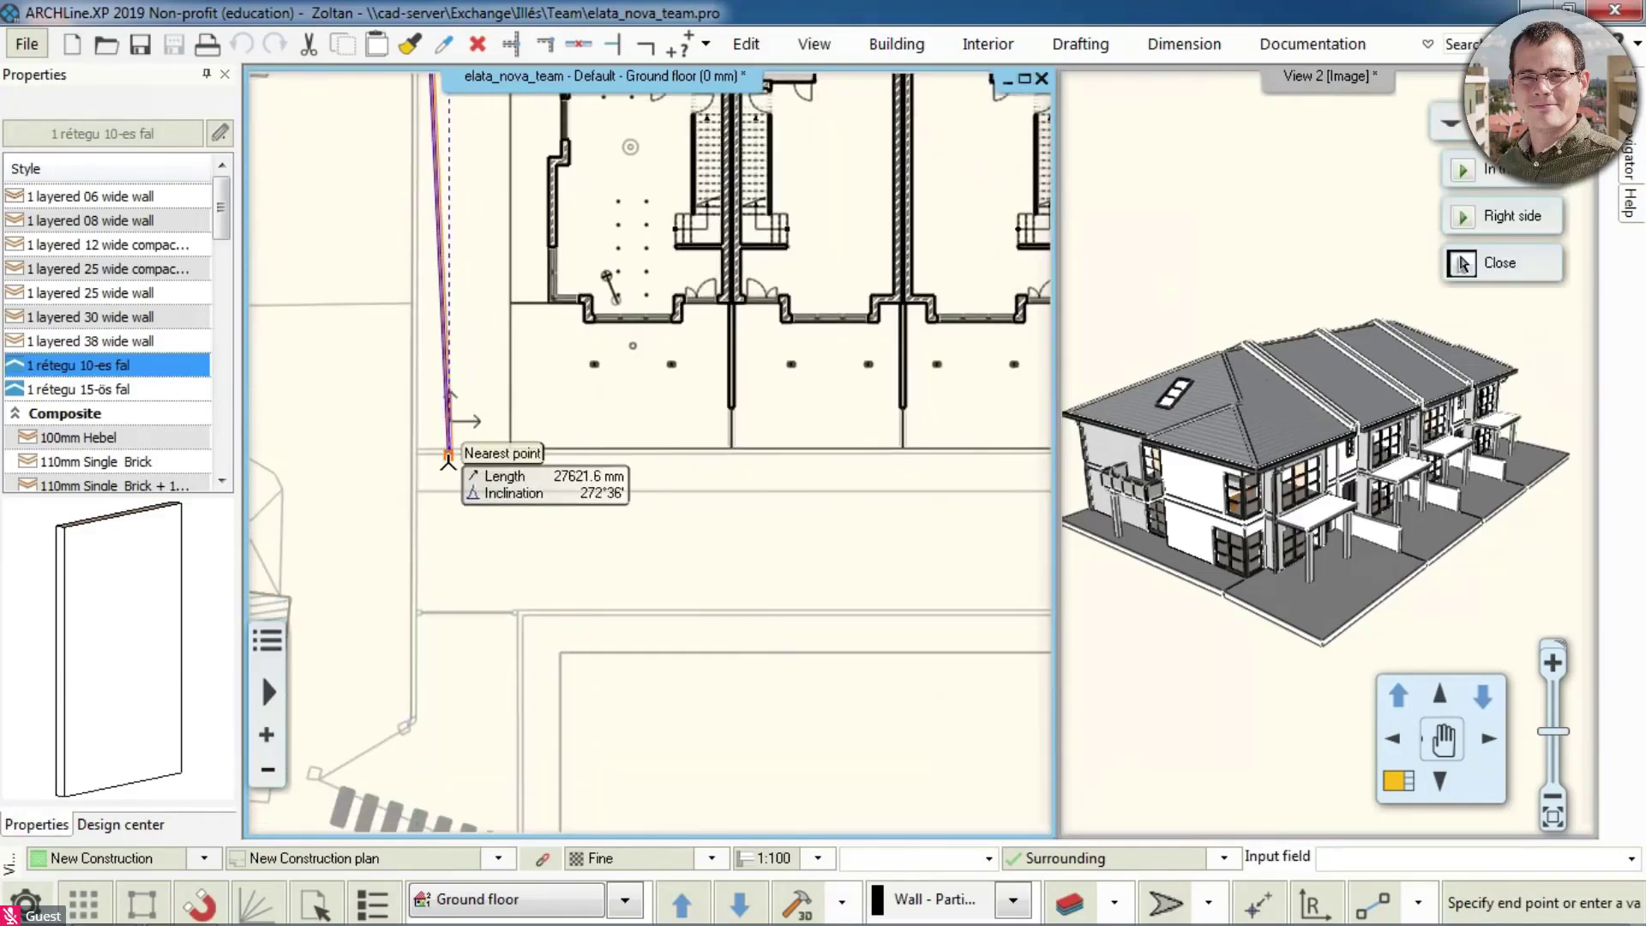
pyautogui.scroll(-3, 448, 463)
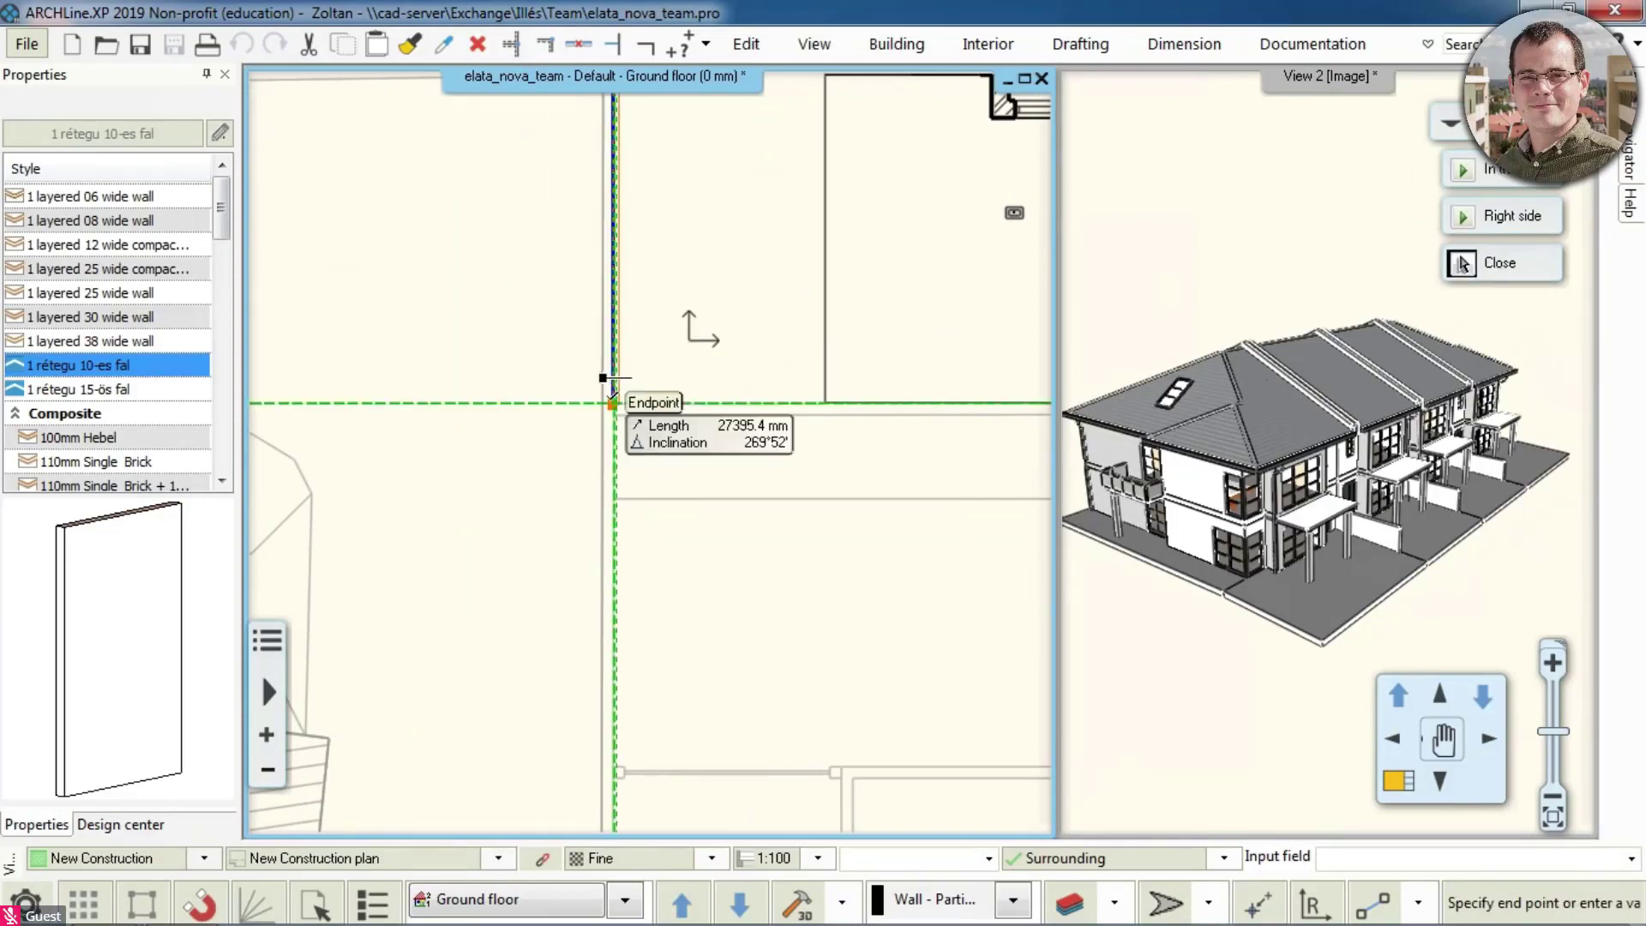
pyautogui.scroll(3, 610, 396)
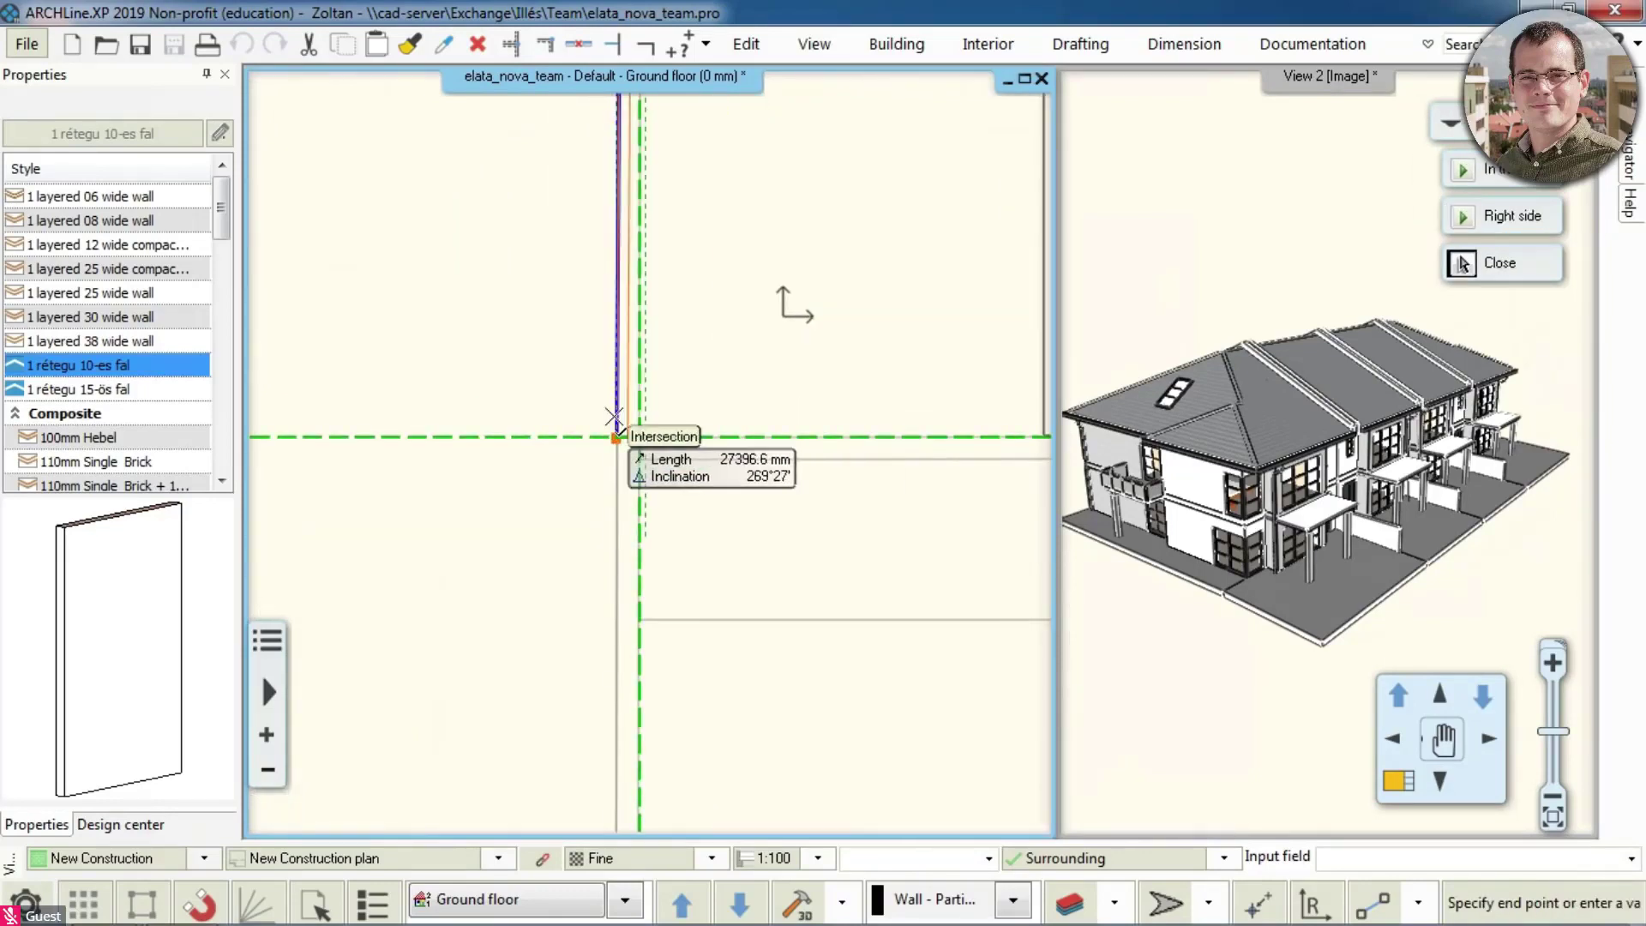
pyautogui.press('Tab')
pyautogui.press('Tab')
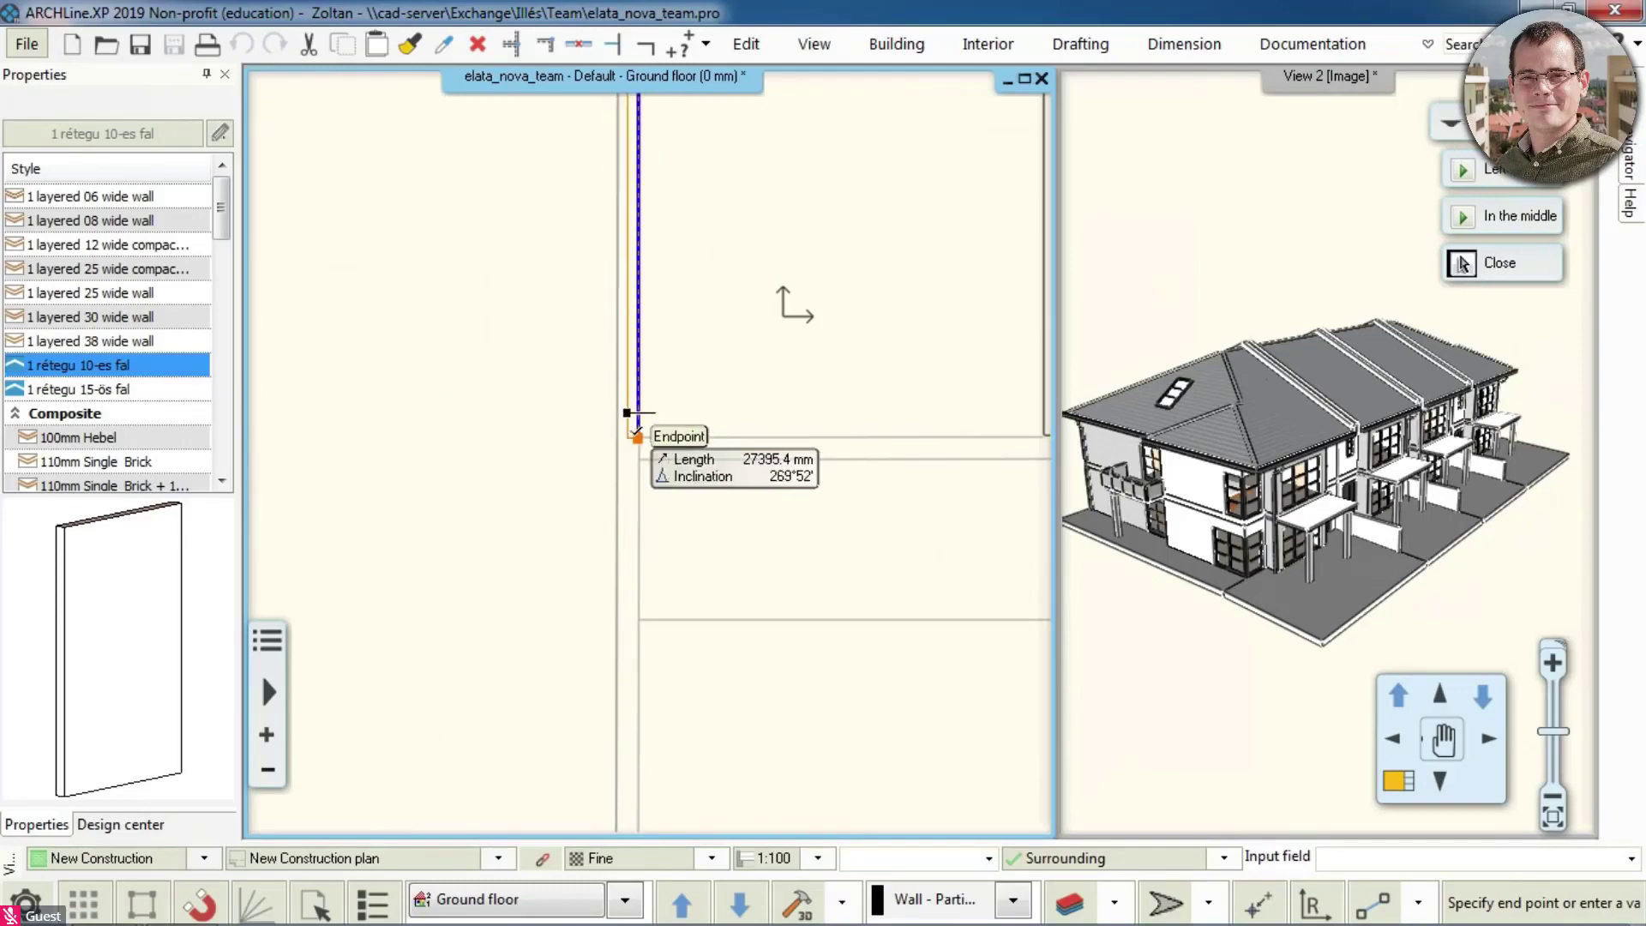
pyautogui.click(637, 435)
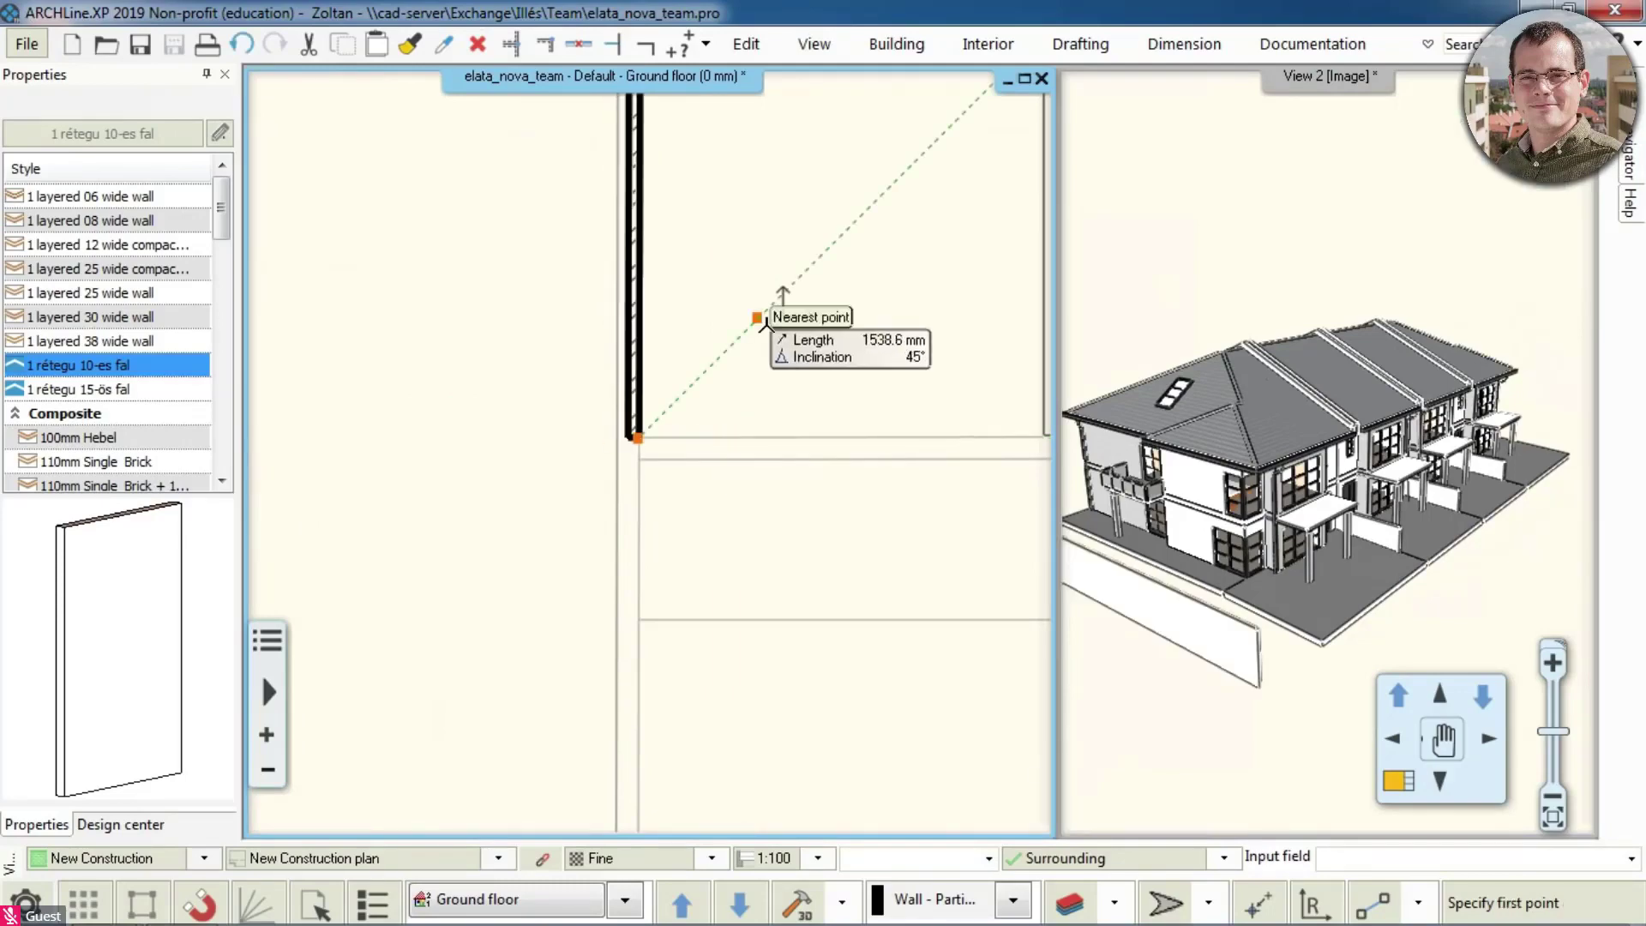
pyautogui.moveTo(766, 324); pyautogui.dragTo(764, 440, button='middle')
pyautogui.press('Escape')
pyautogui.click(1303, 432)
pyautogui.moveTo(1304, 432); pyautogui.dragTo(1256, 449)
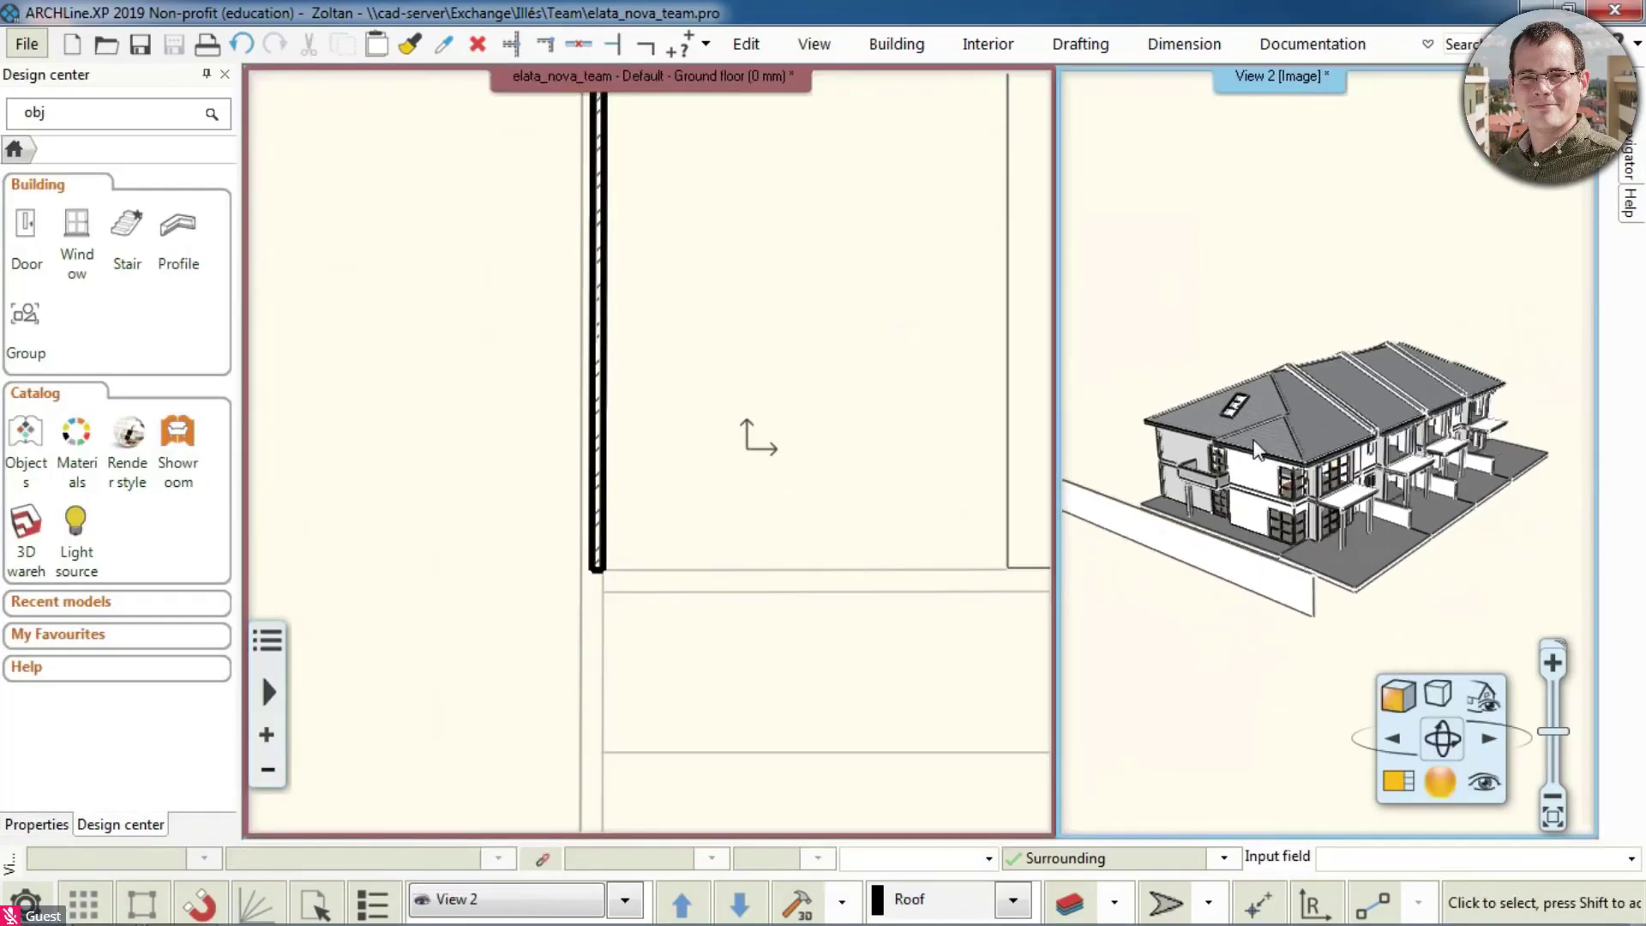
# Step: Set the new boundary wall's Unconnected Height to 1200 mm
pyautogui.click(607, 508)
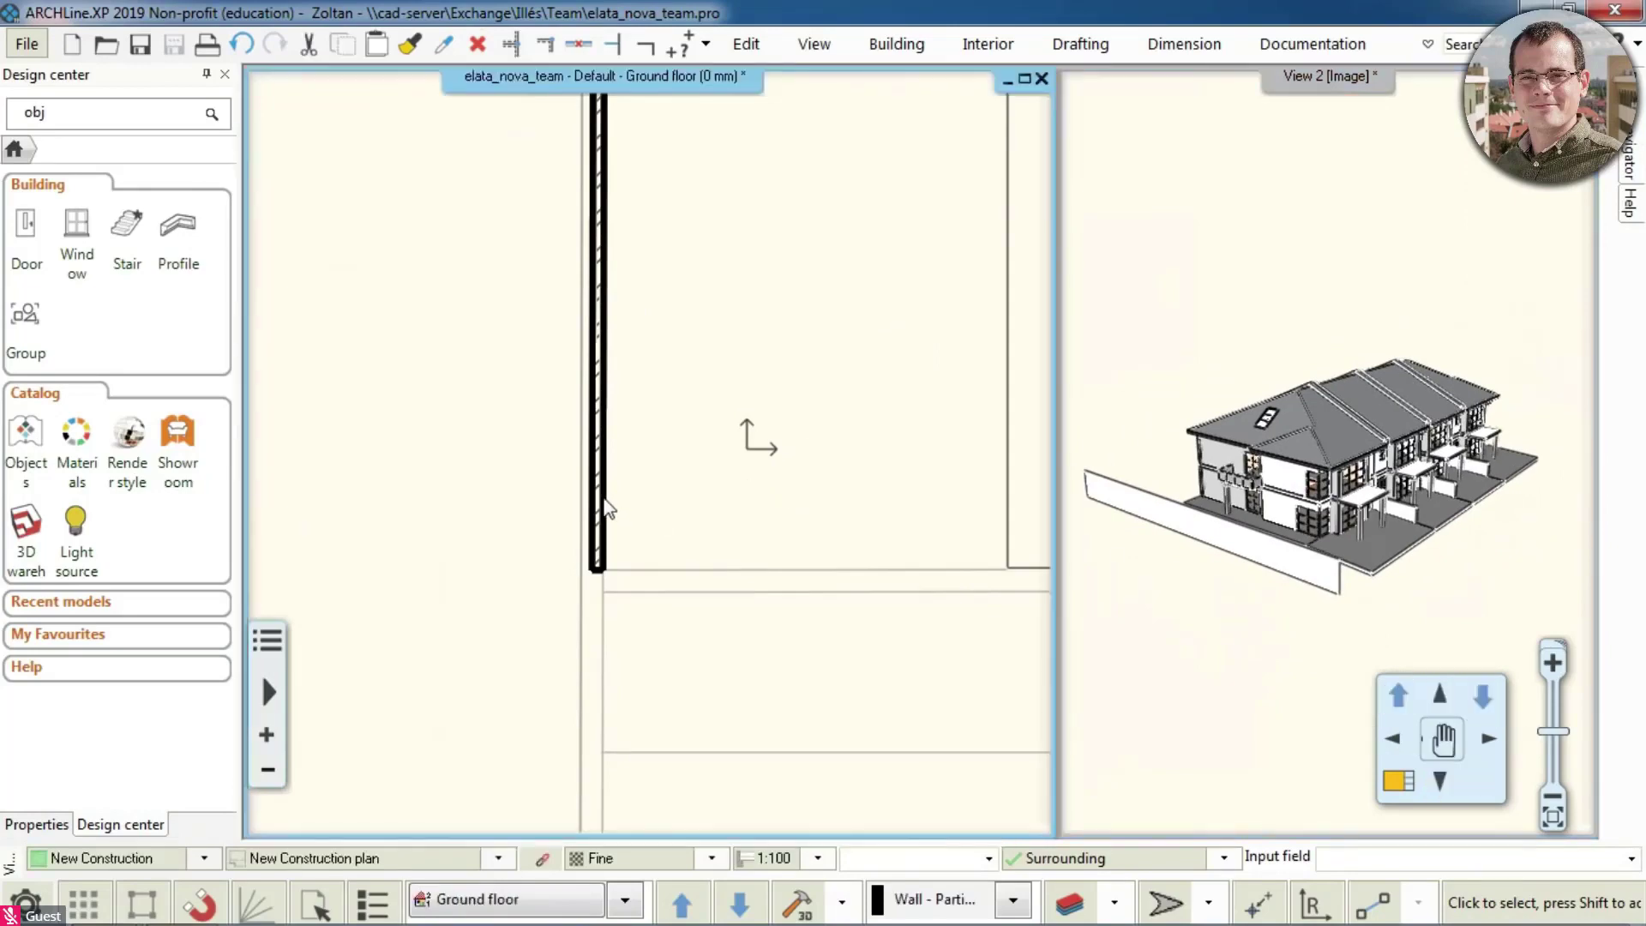
pyautogui.click(606, 509)
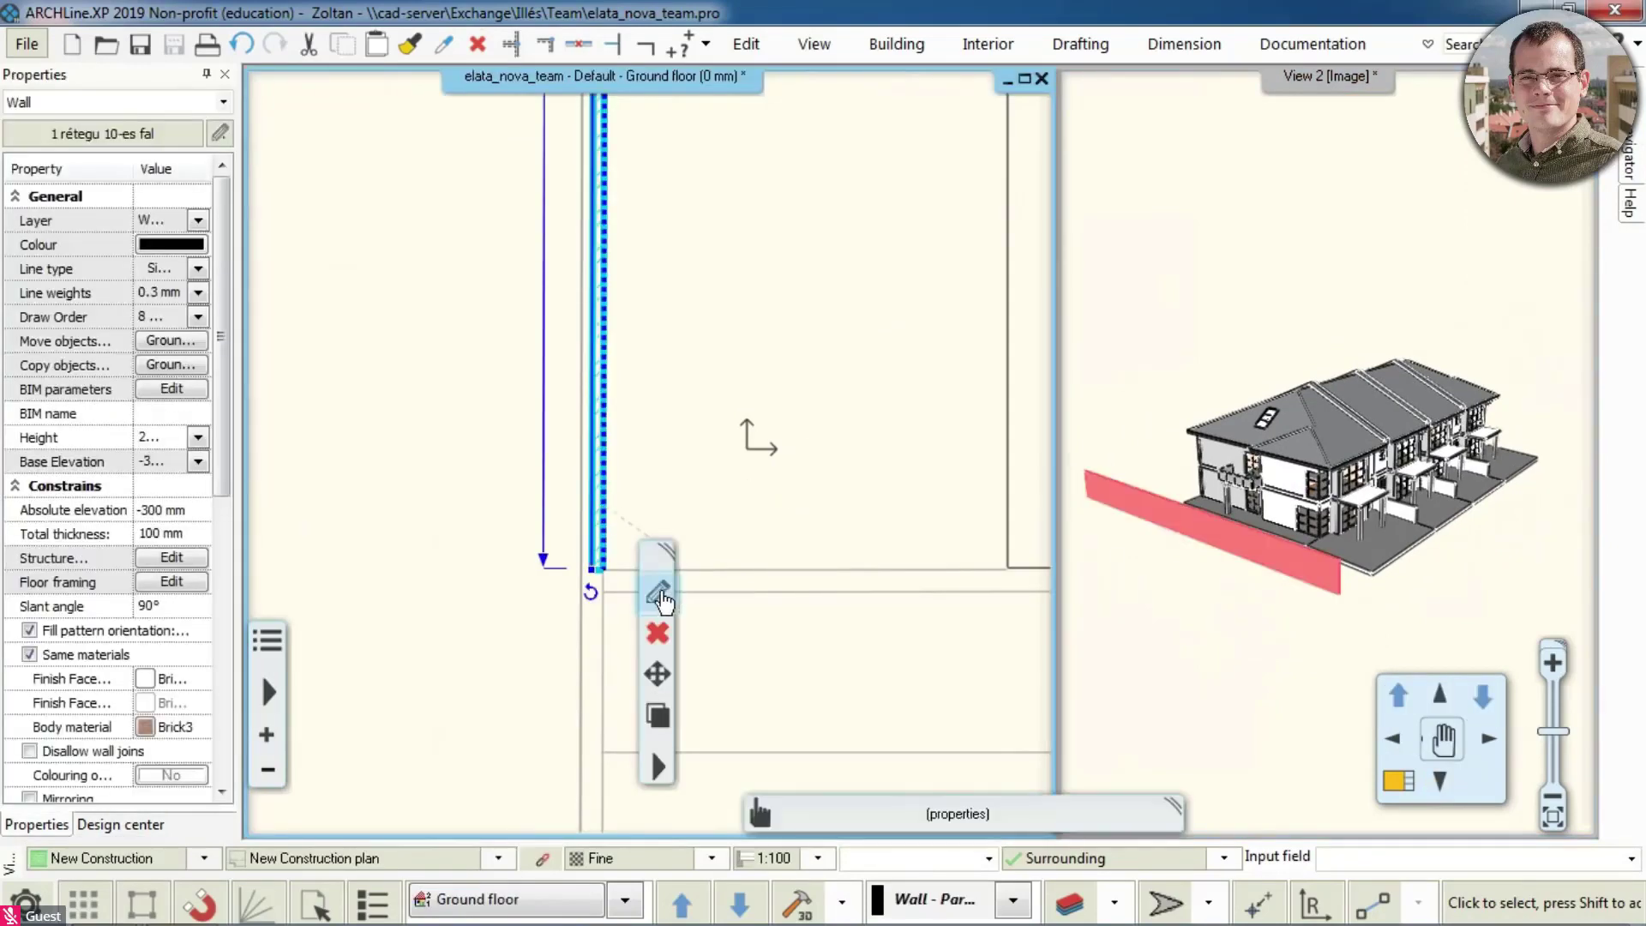
pyautogui.click(660, 594)
pyautogui.click(686, 276)
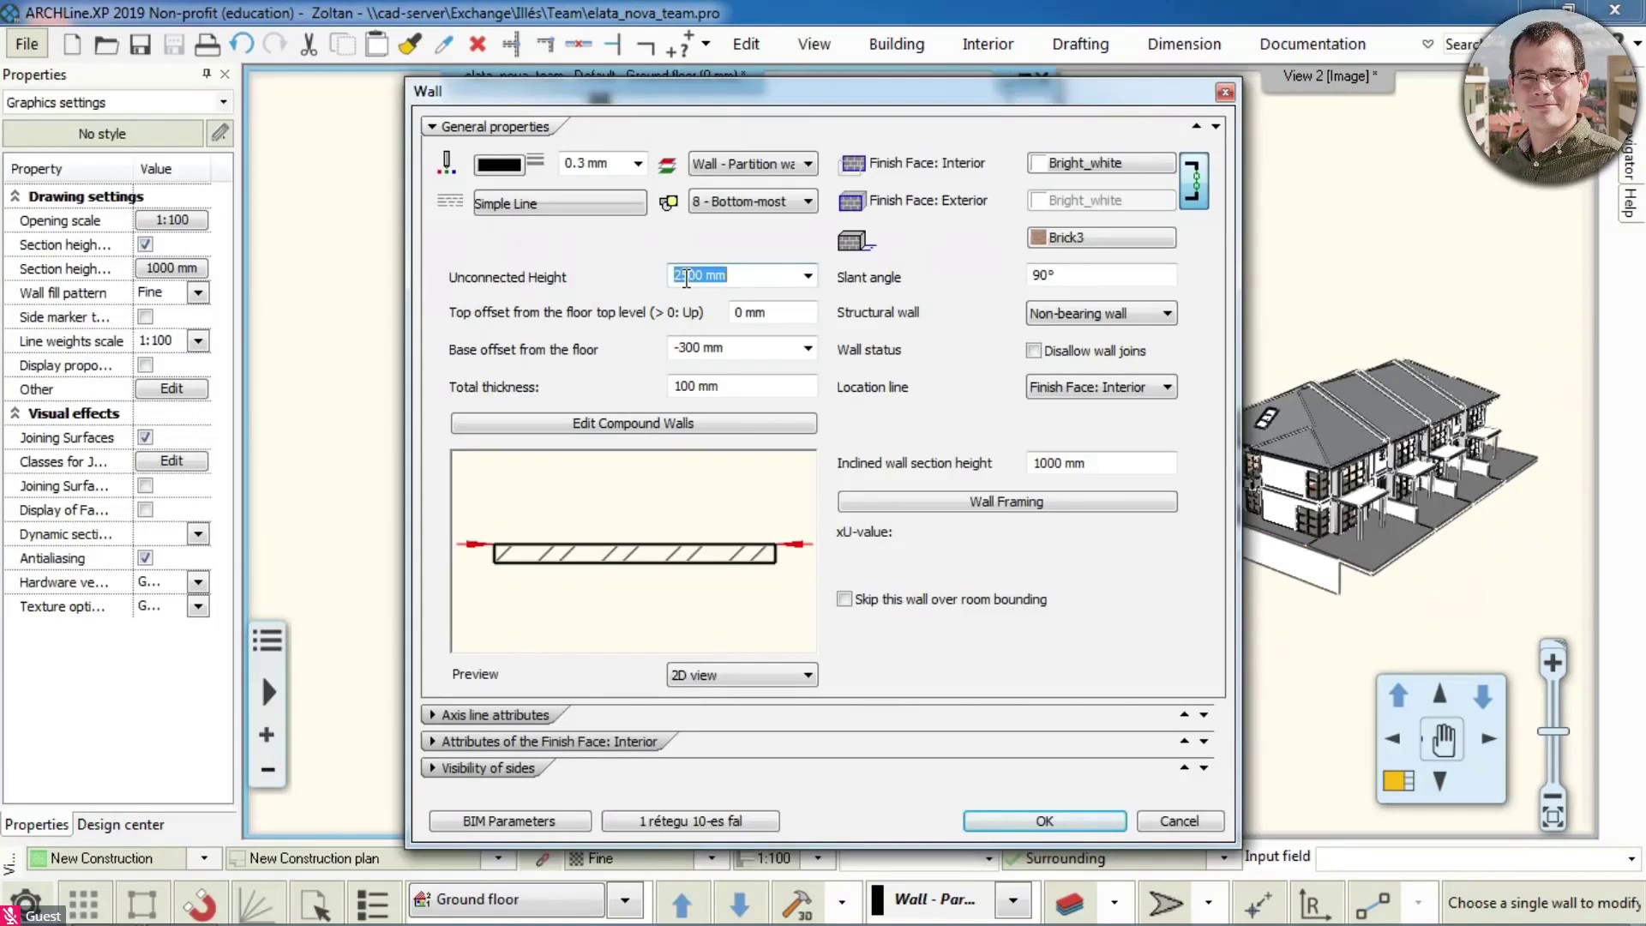
pyautogui.write('1200')
pyautogui.click(1059, 823)
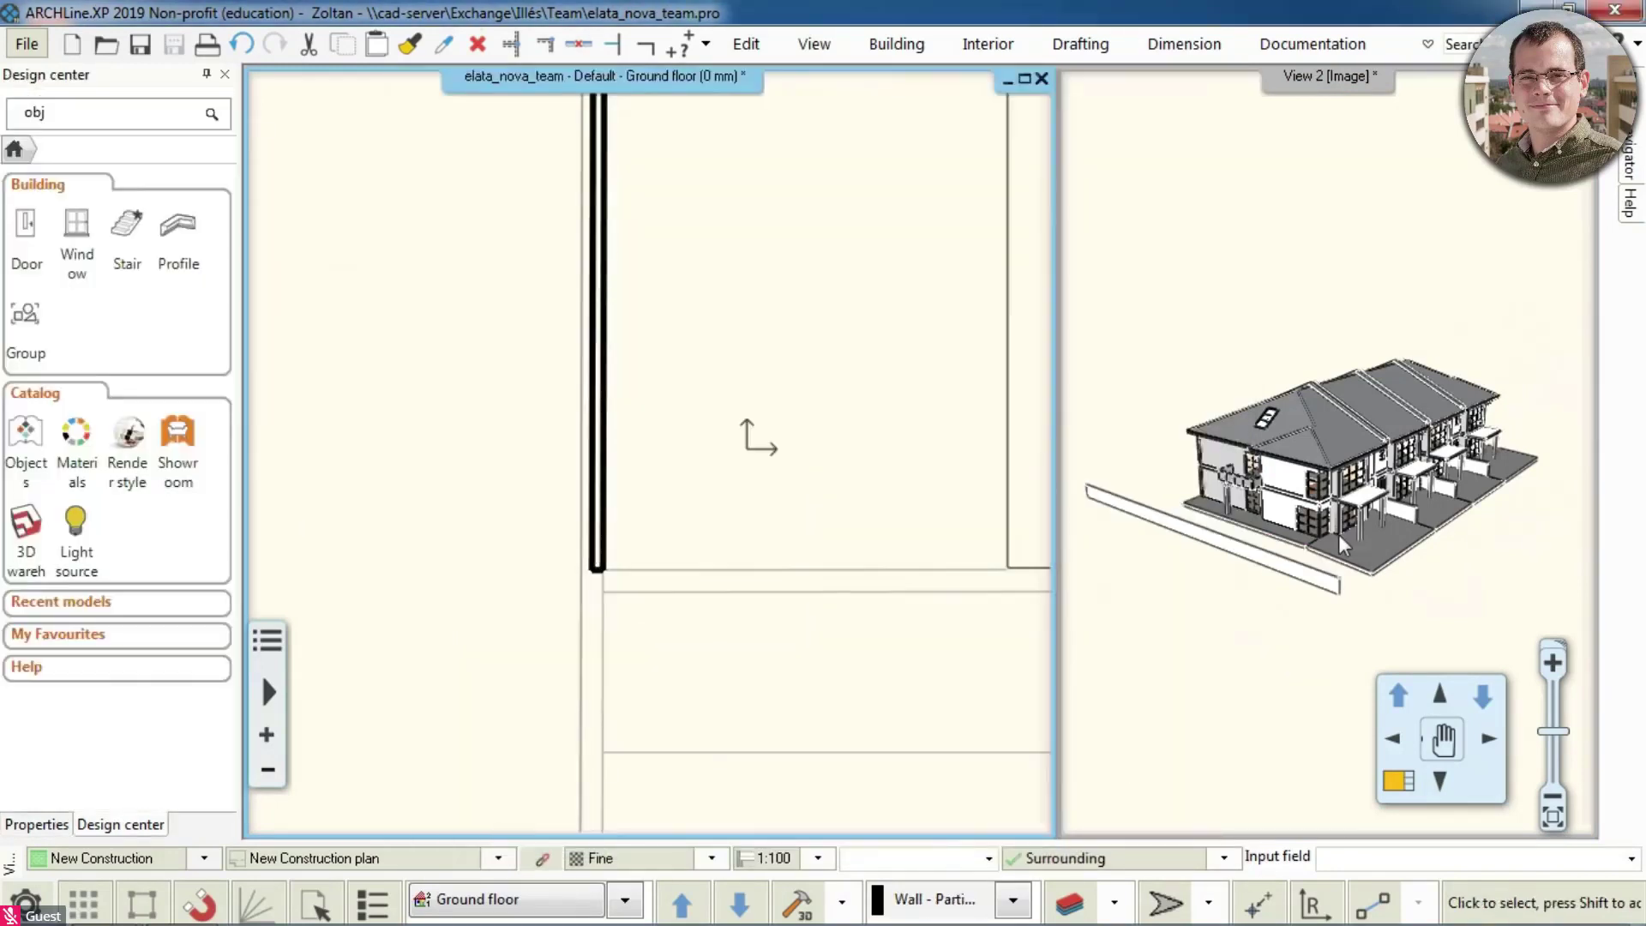
pyautogui.scroll(-5, 742, 562)
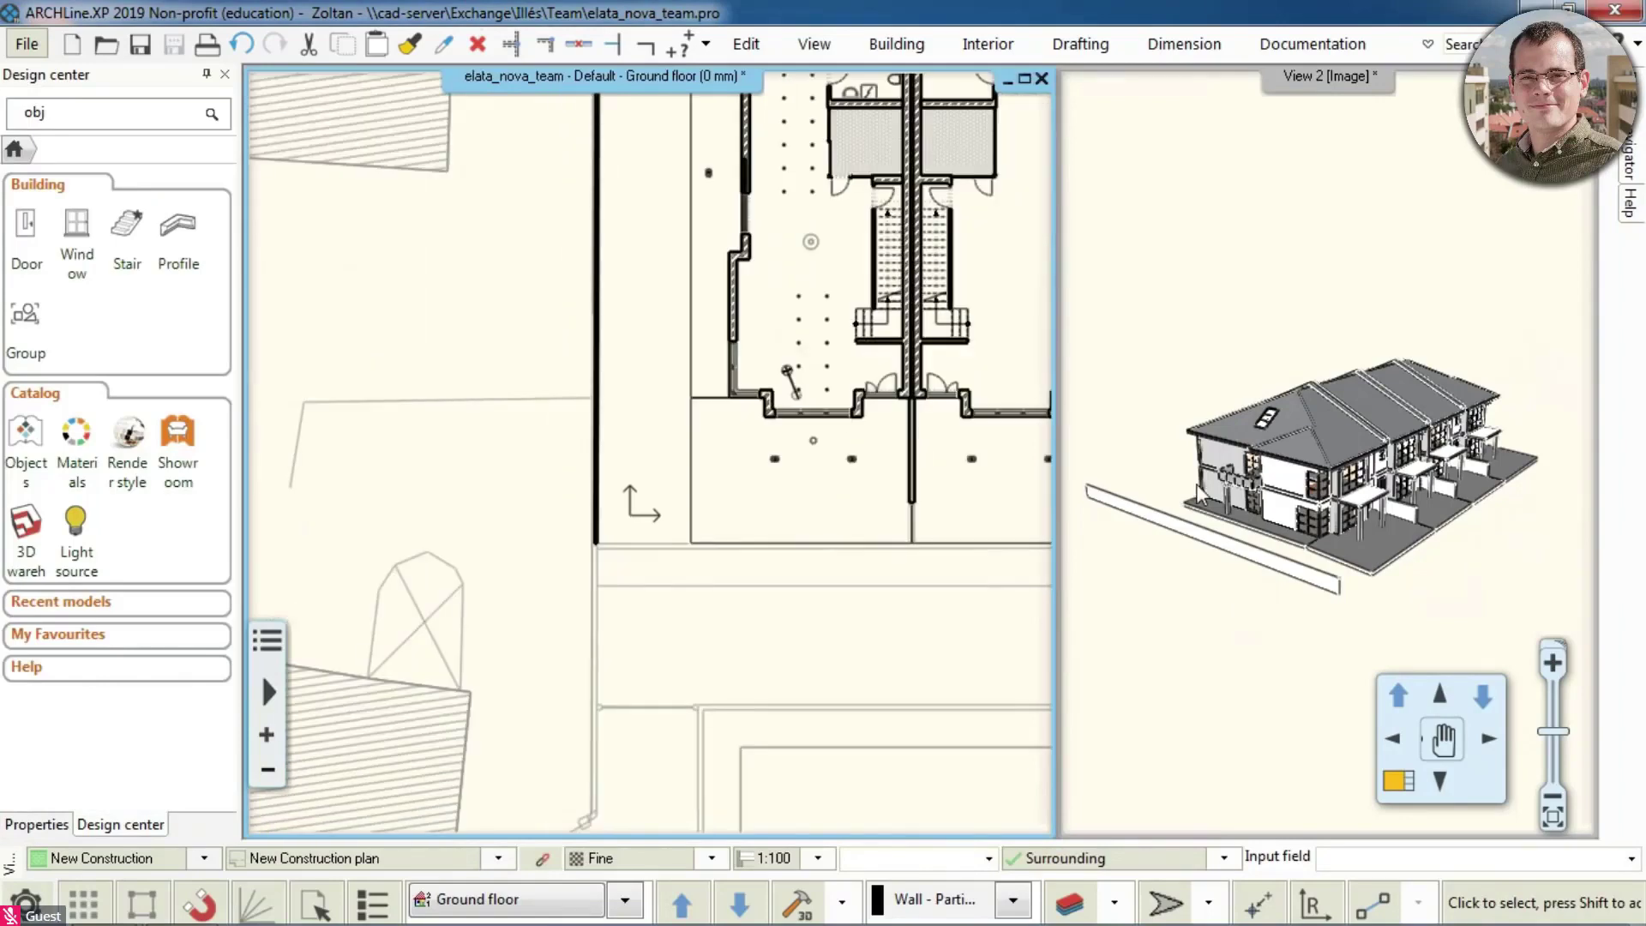
pyautogui.moveTo(832, 476); pyautogui.dragTo(728, 658, button='middle')
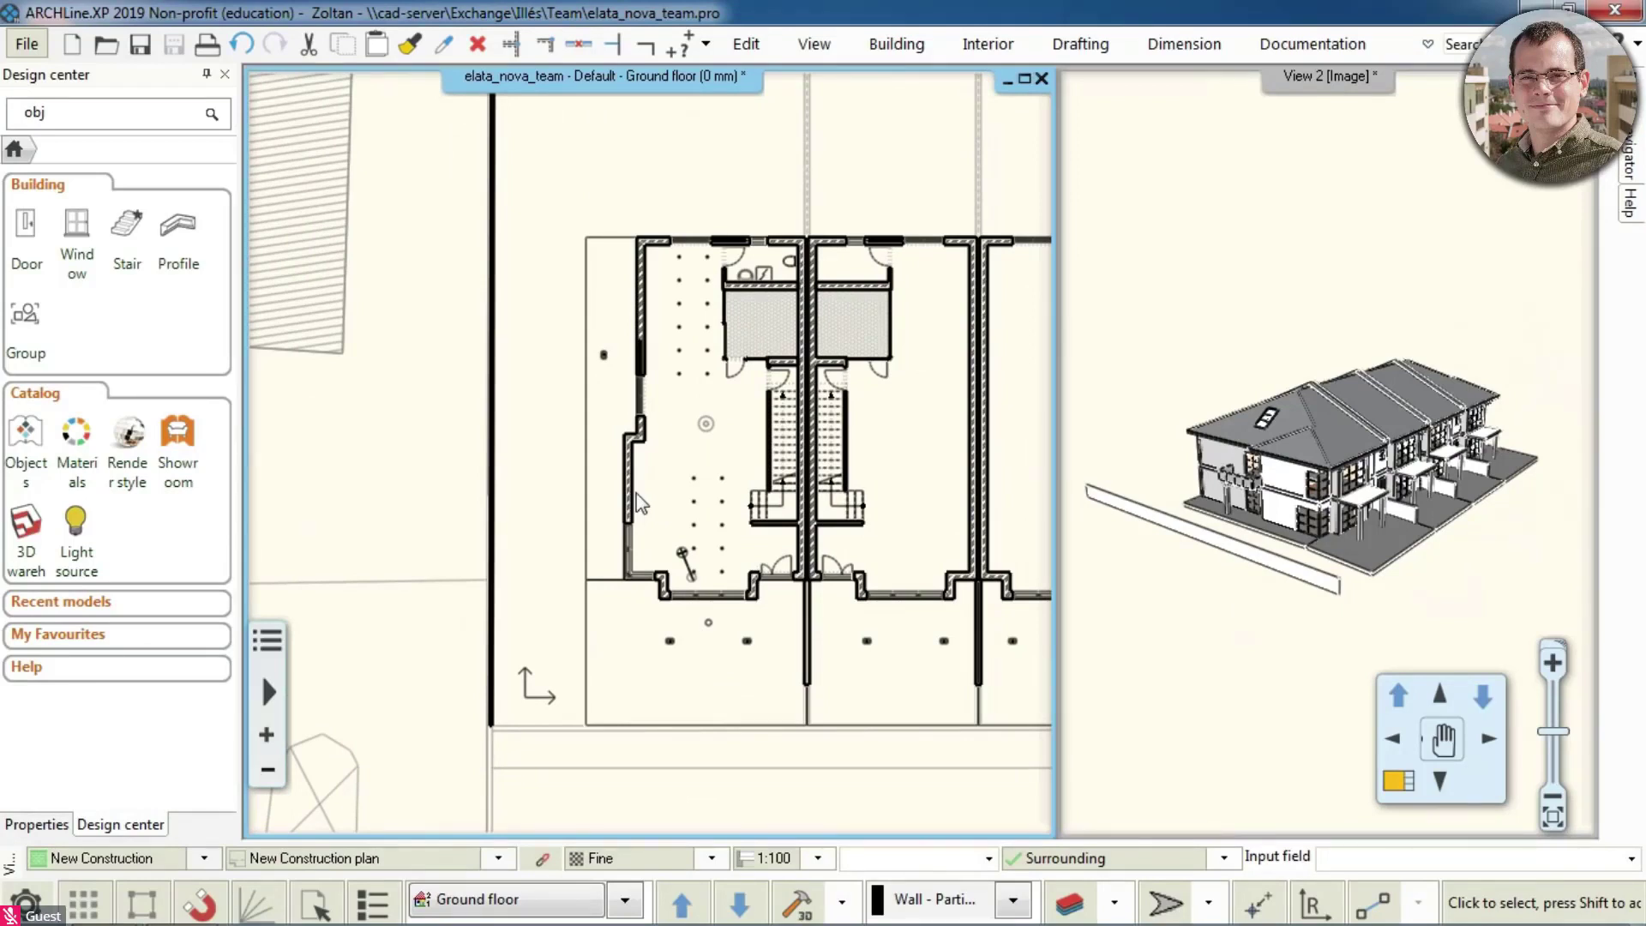
pyautogui.moveTo(1299, 518); pyautogui.dragTo(1294, 555)
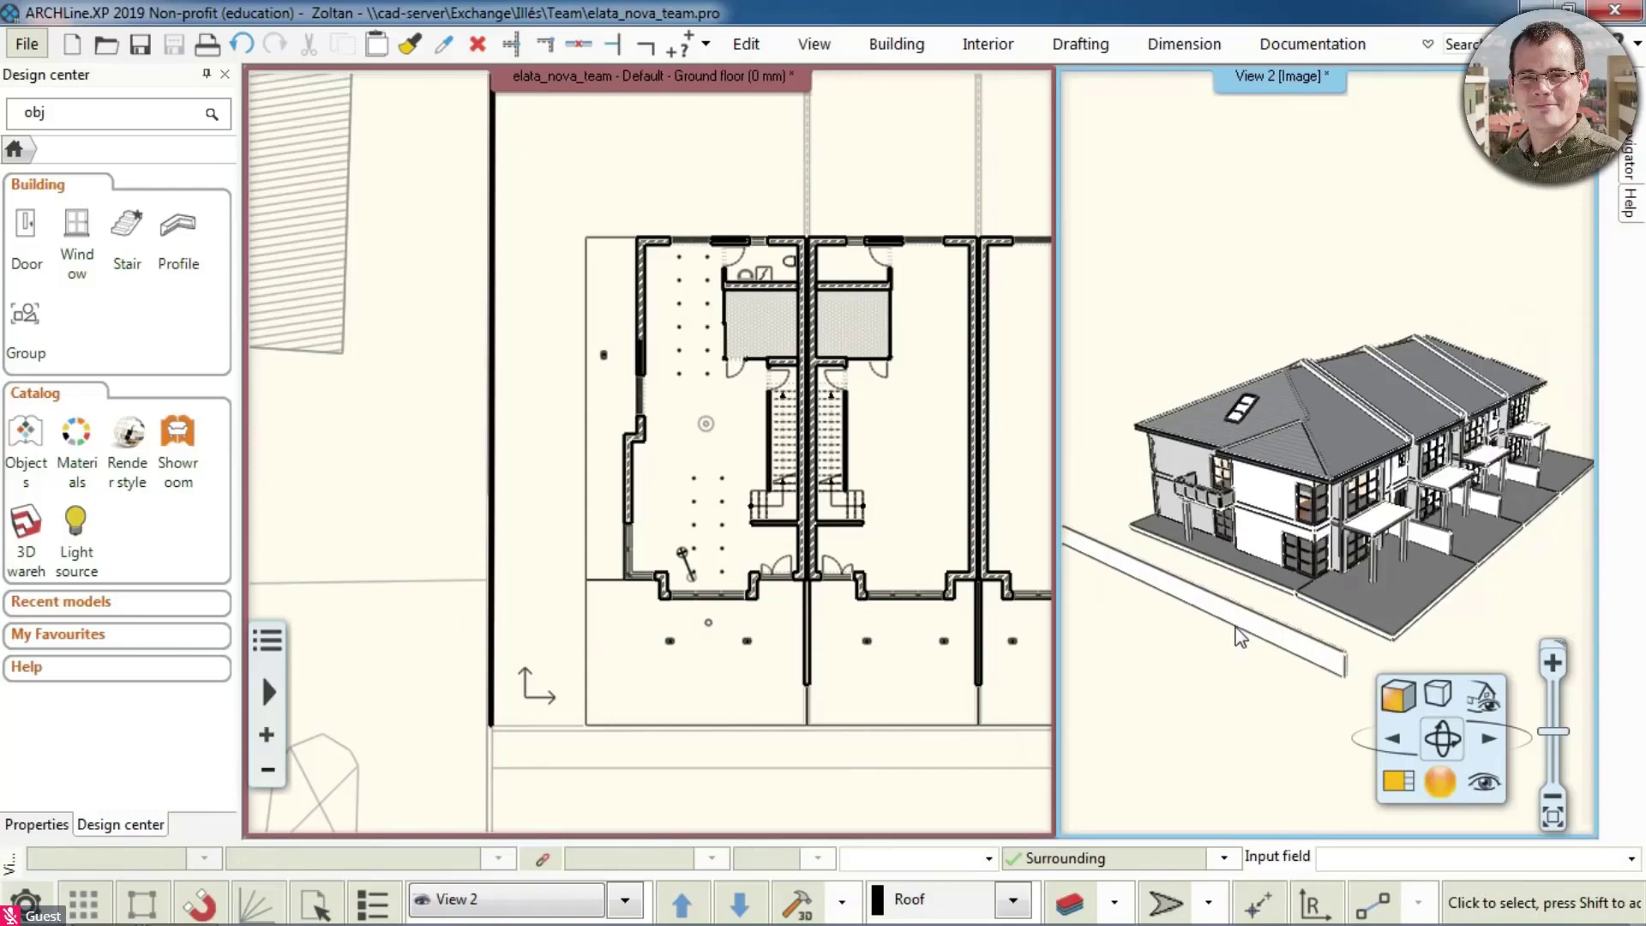
pyautogui.click(1269, 625)
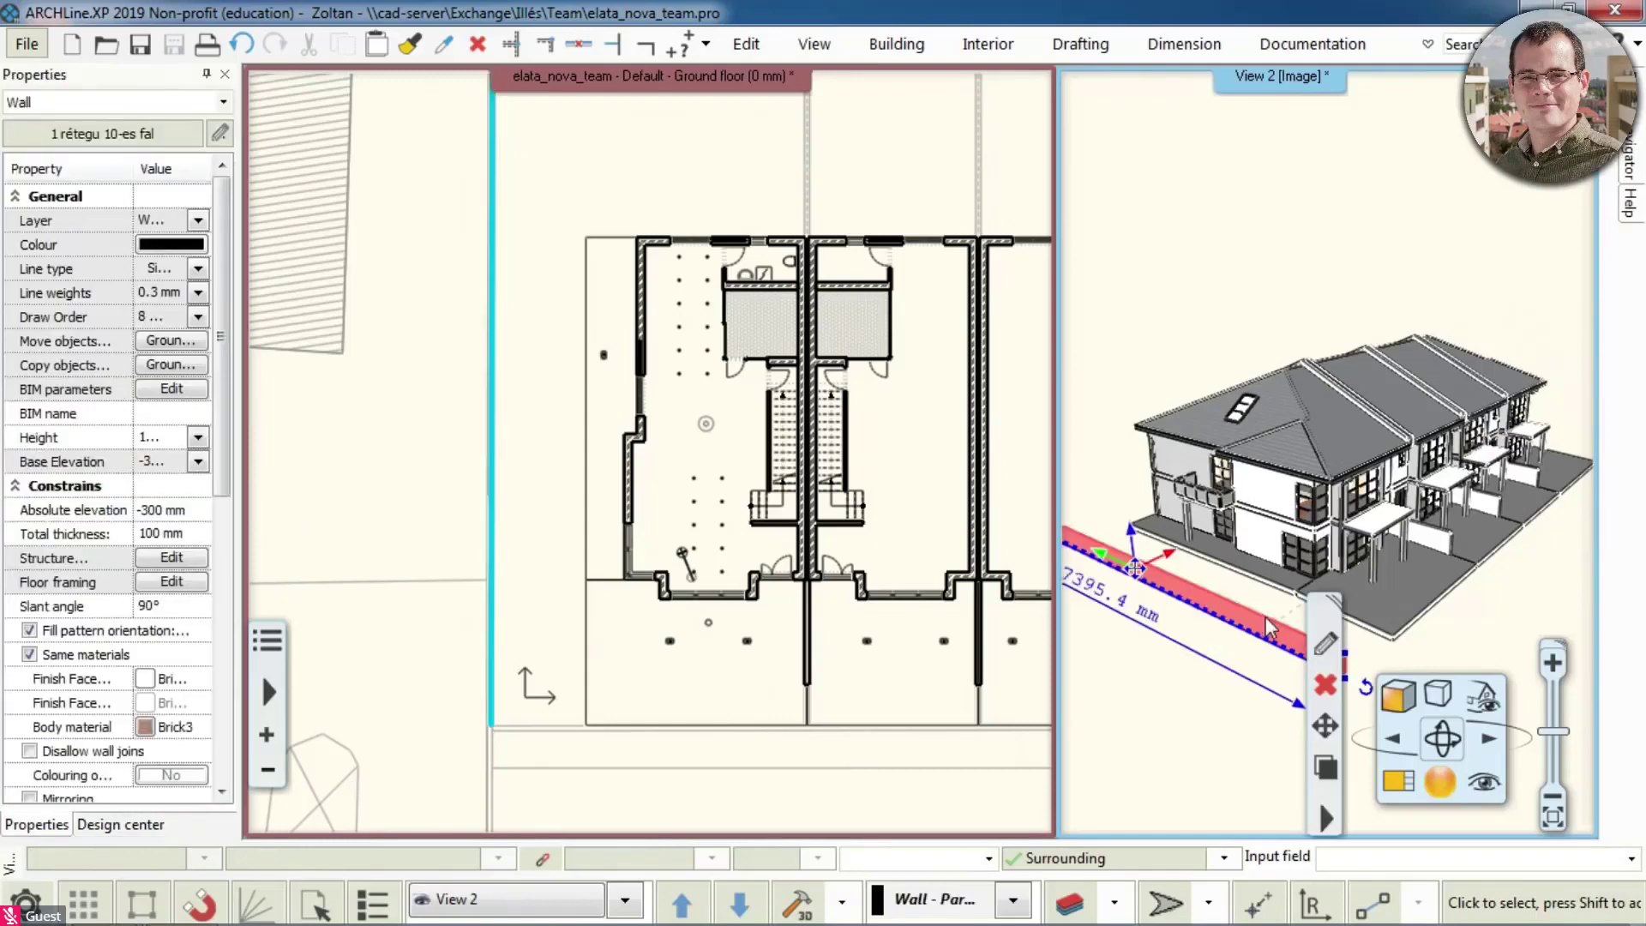
pyautogui.click(1325, 642)
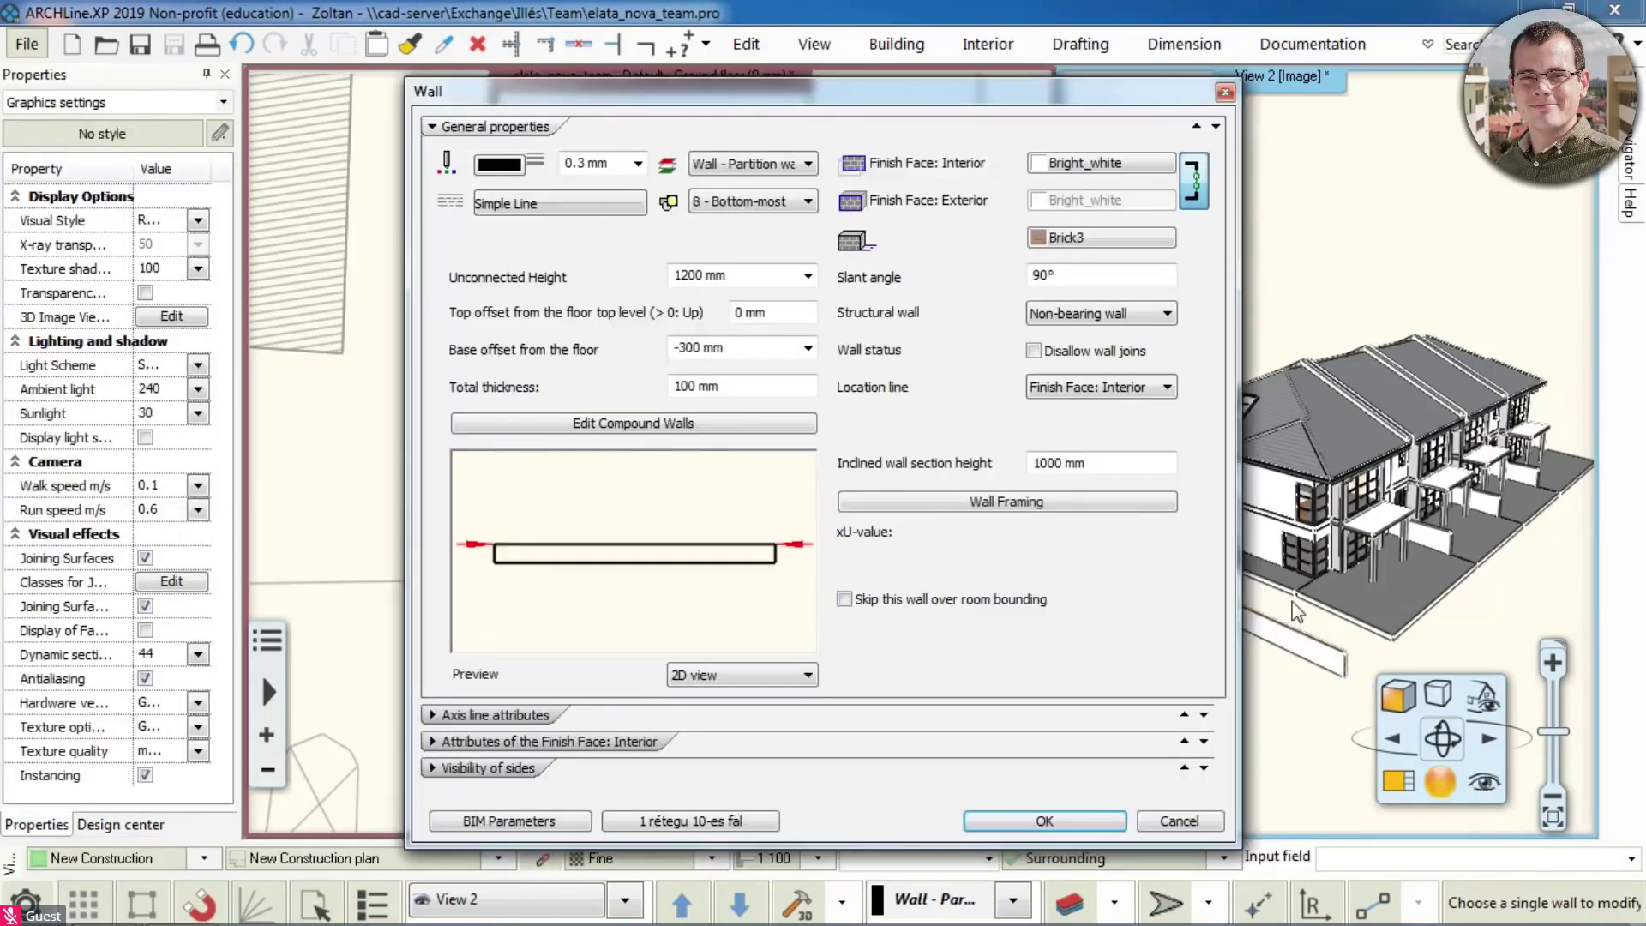
pyautogui.click(1224, 92)
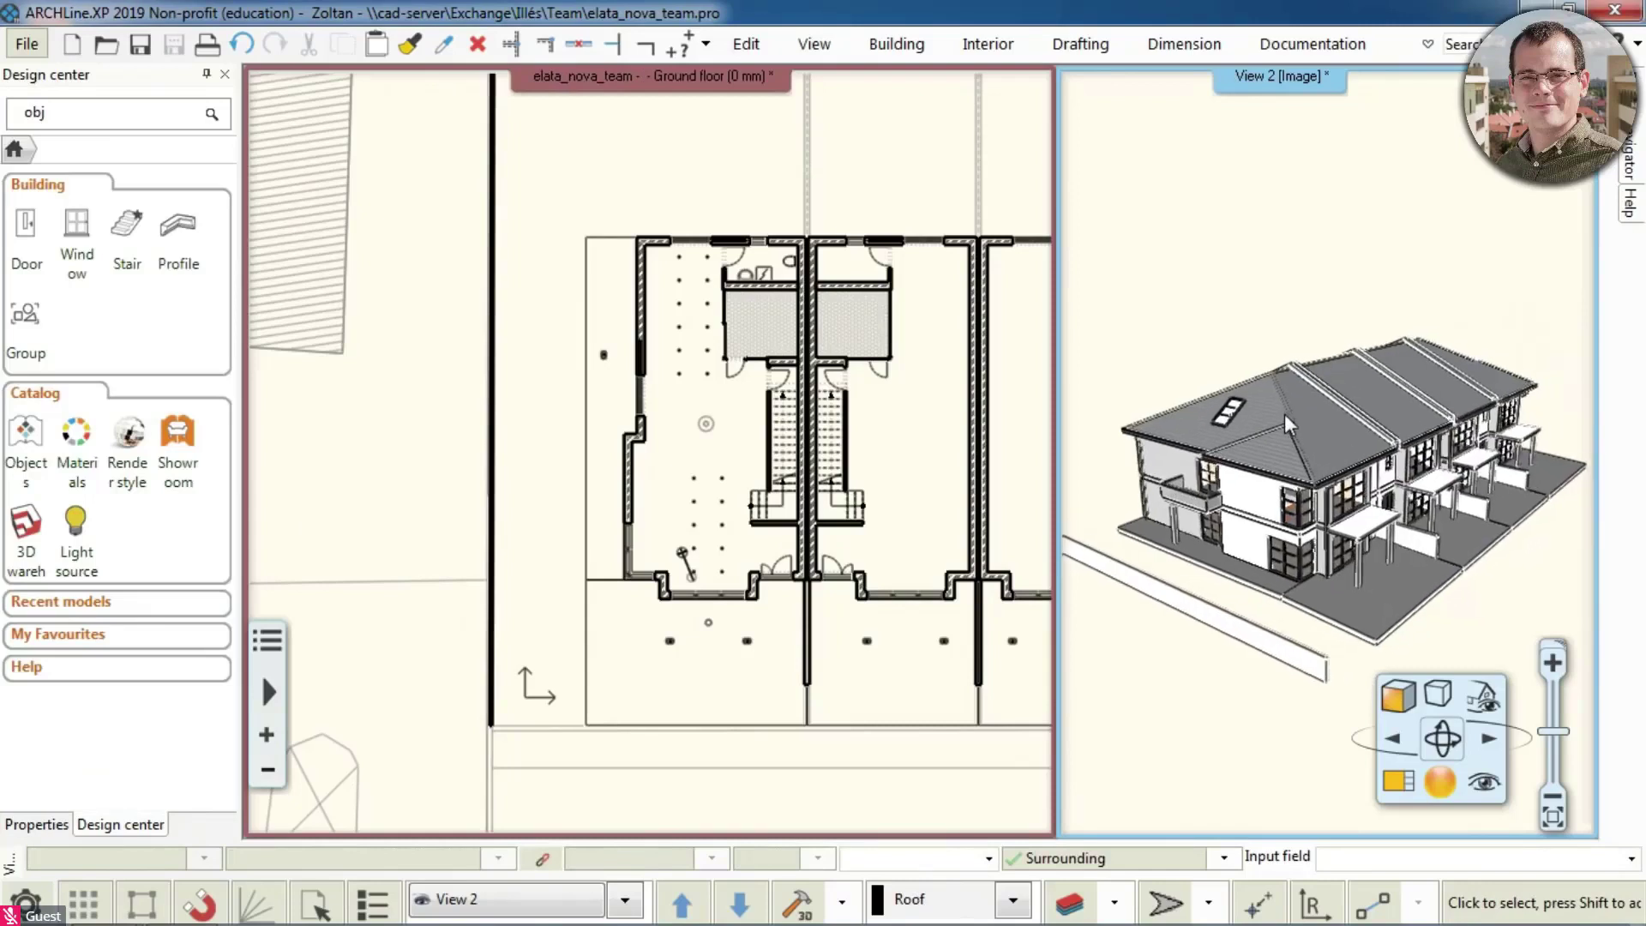
pyautogui.click(1363, 467)
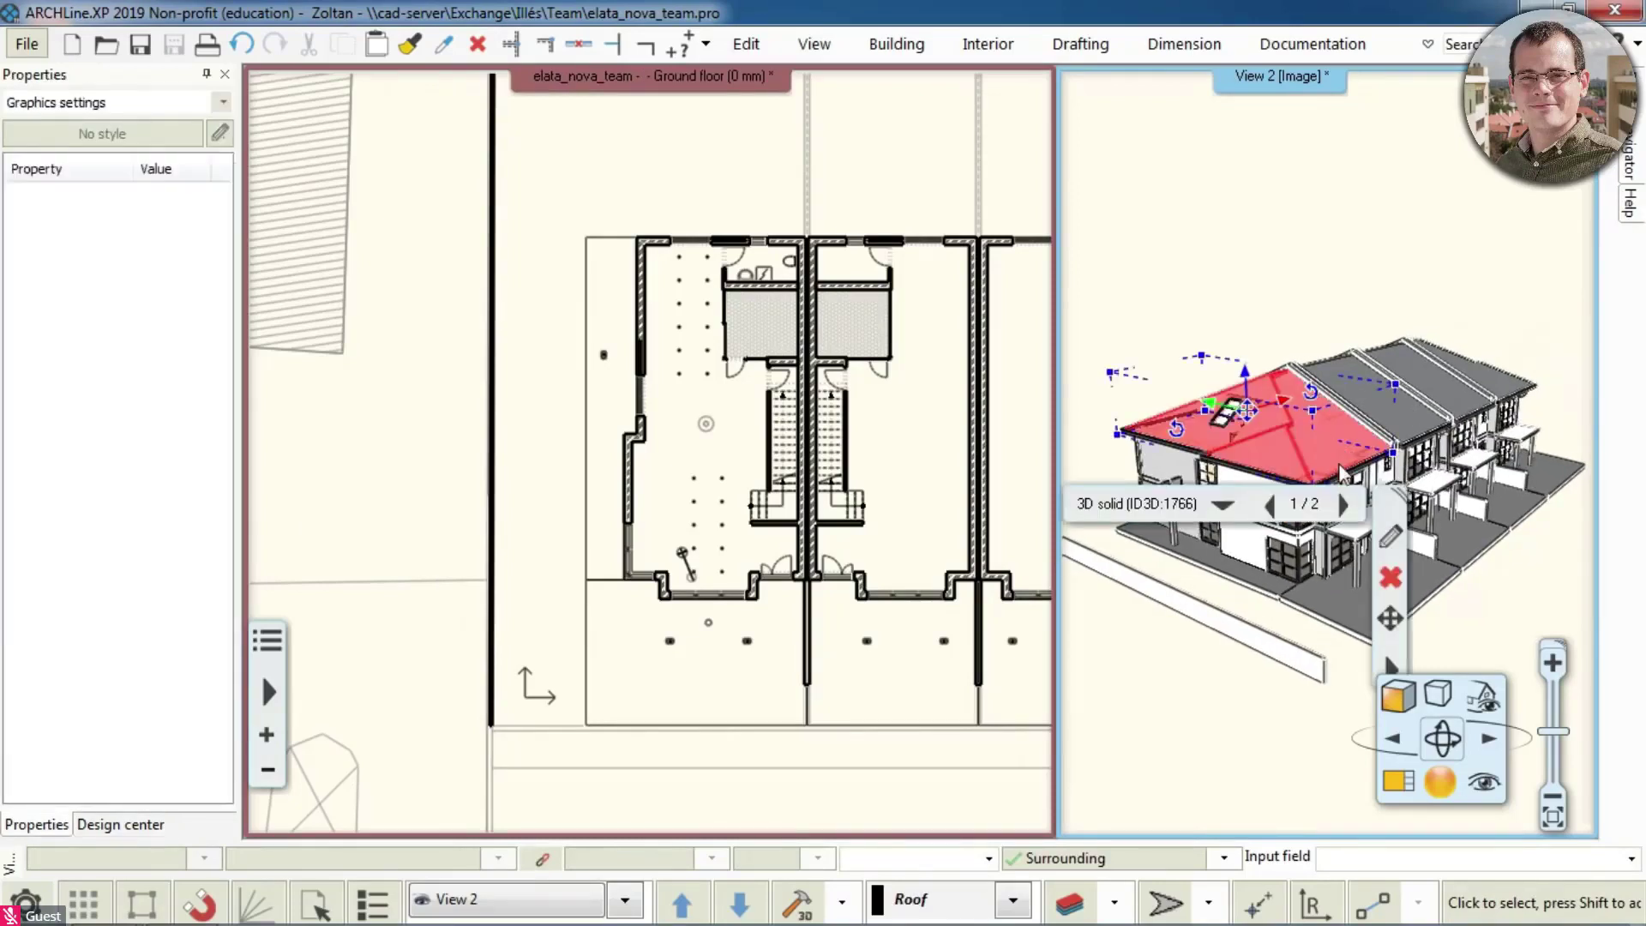
pyautogui.click(1390, 538)
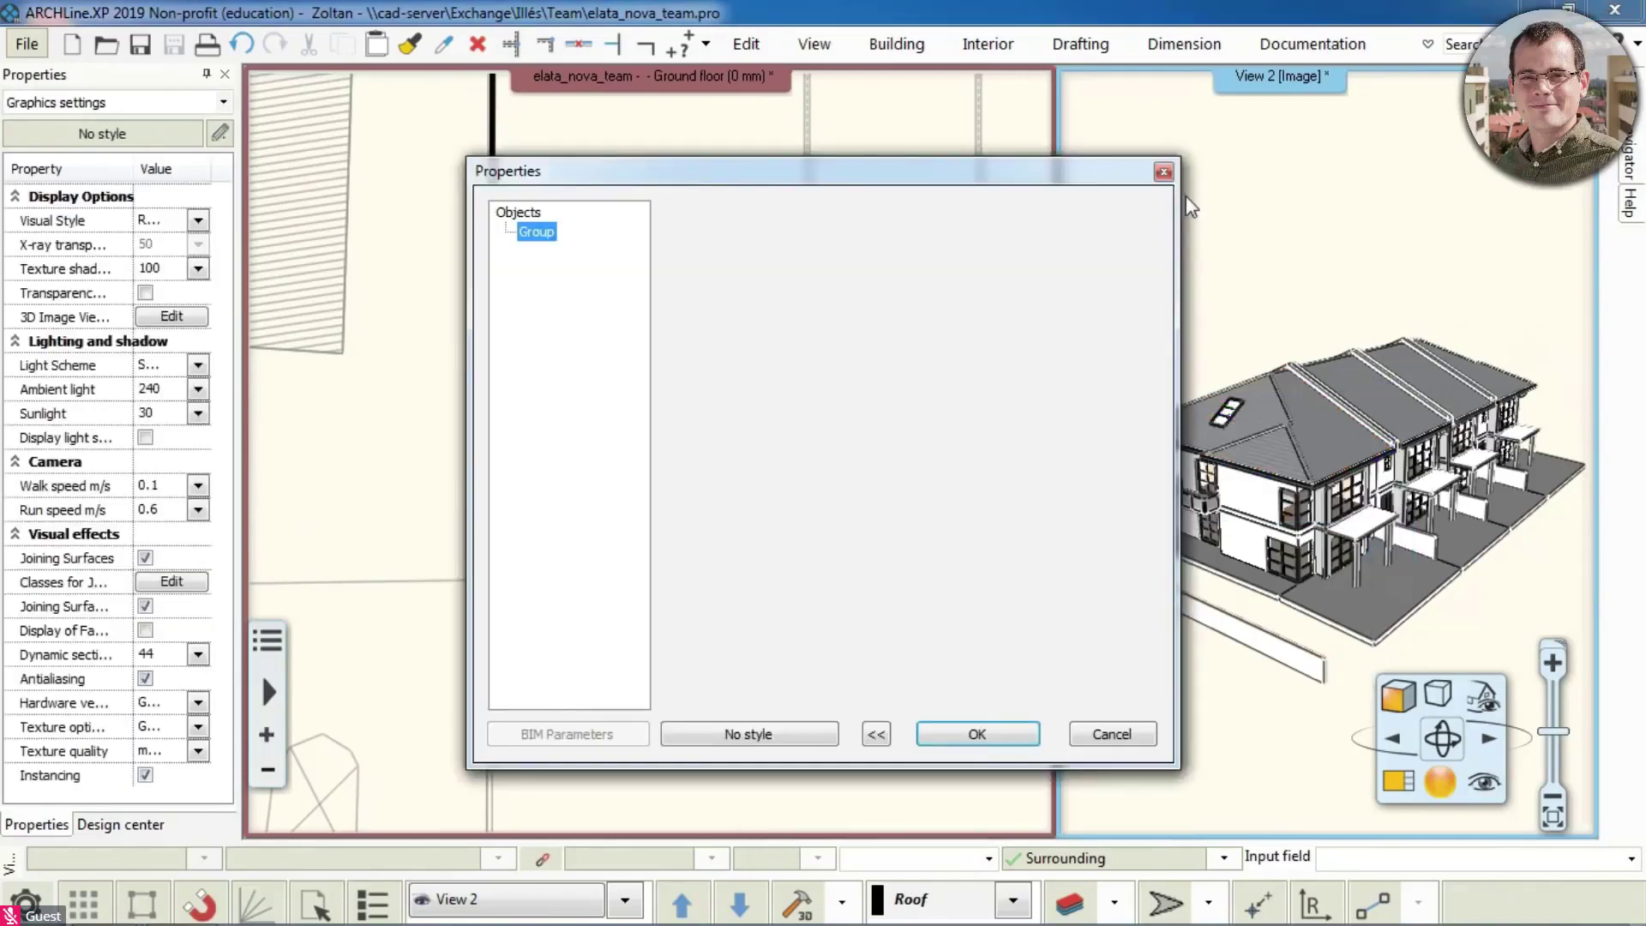
pyautogui.click(1163, 172)
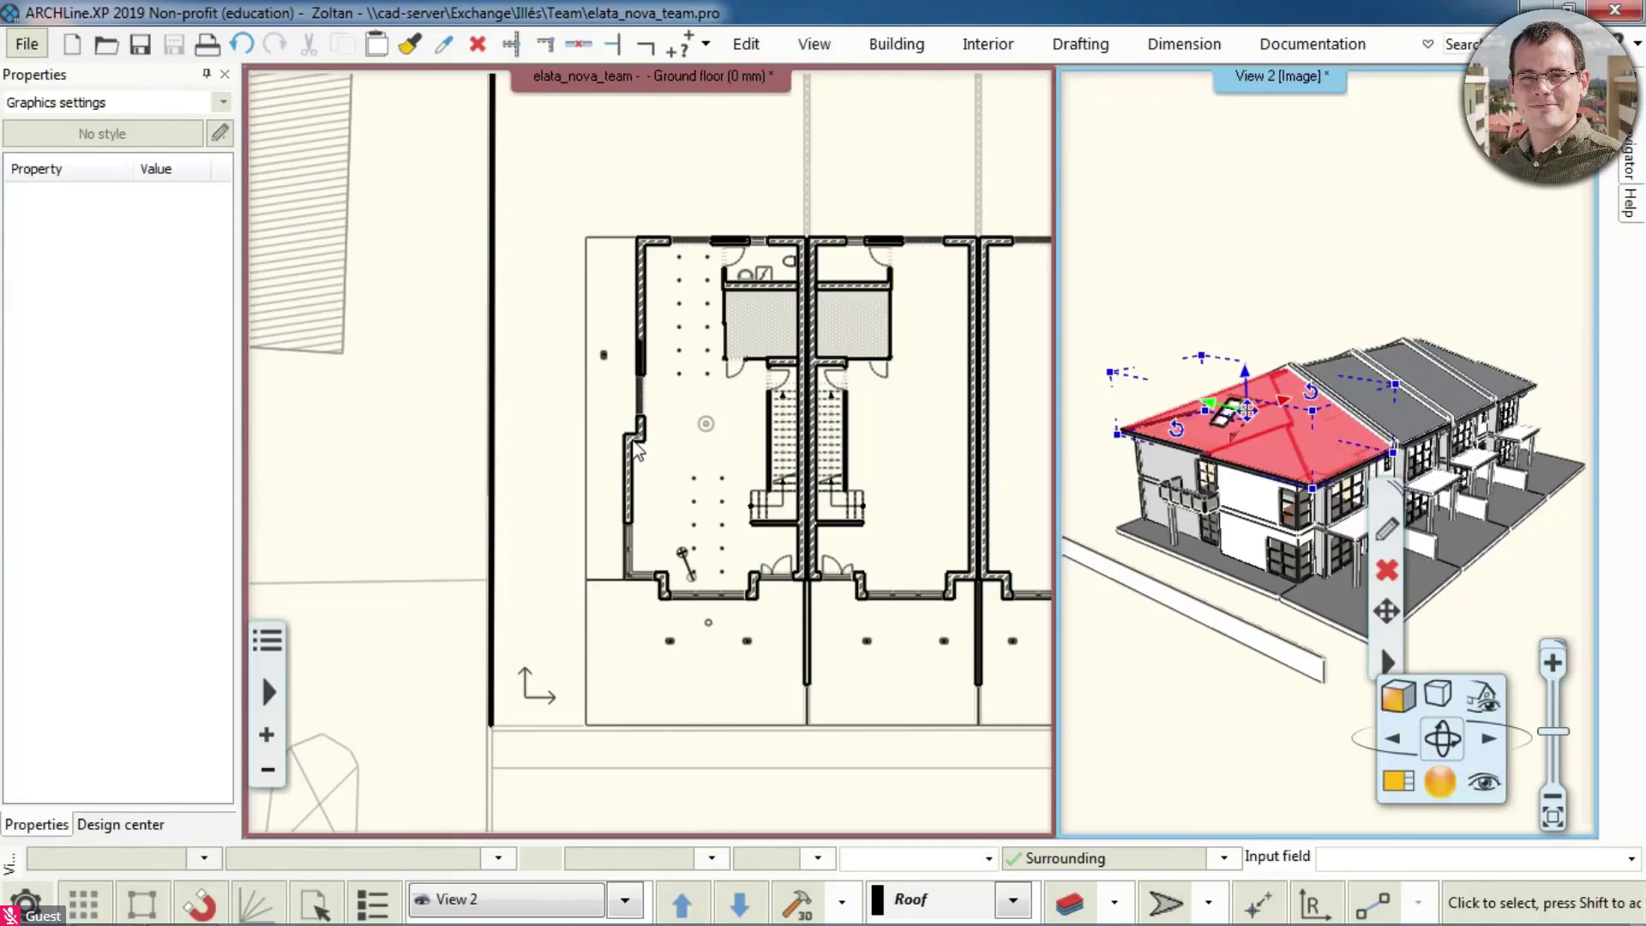
pyautogui.click(635, 444)
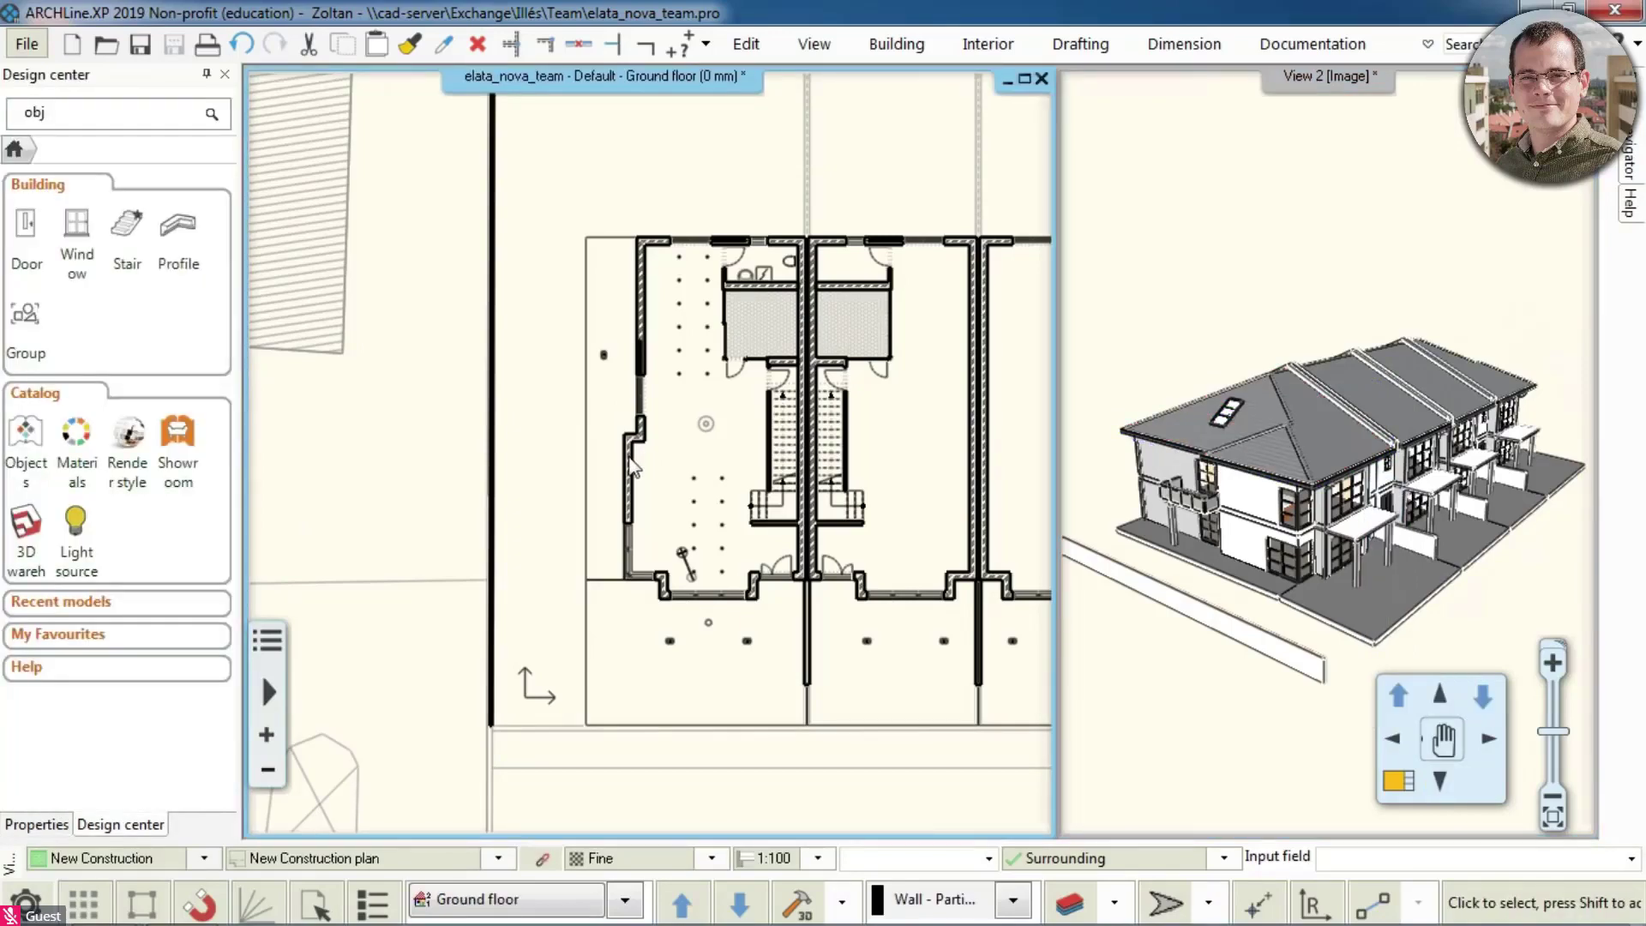
# Step: View a house wall's properties report, close it, and bring the left boundary wall into view
pyautogui.rightClick(633, 467)
pyautogui.click(690, 503)
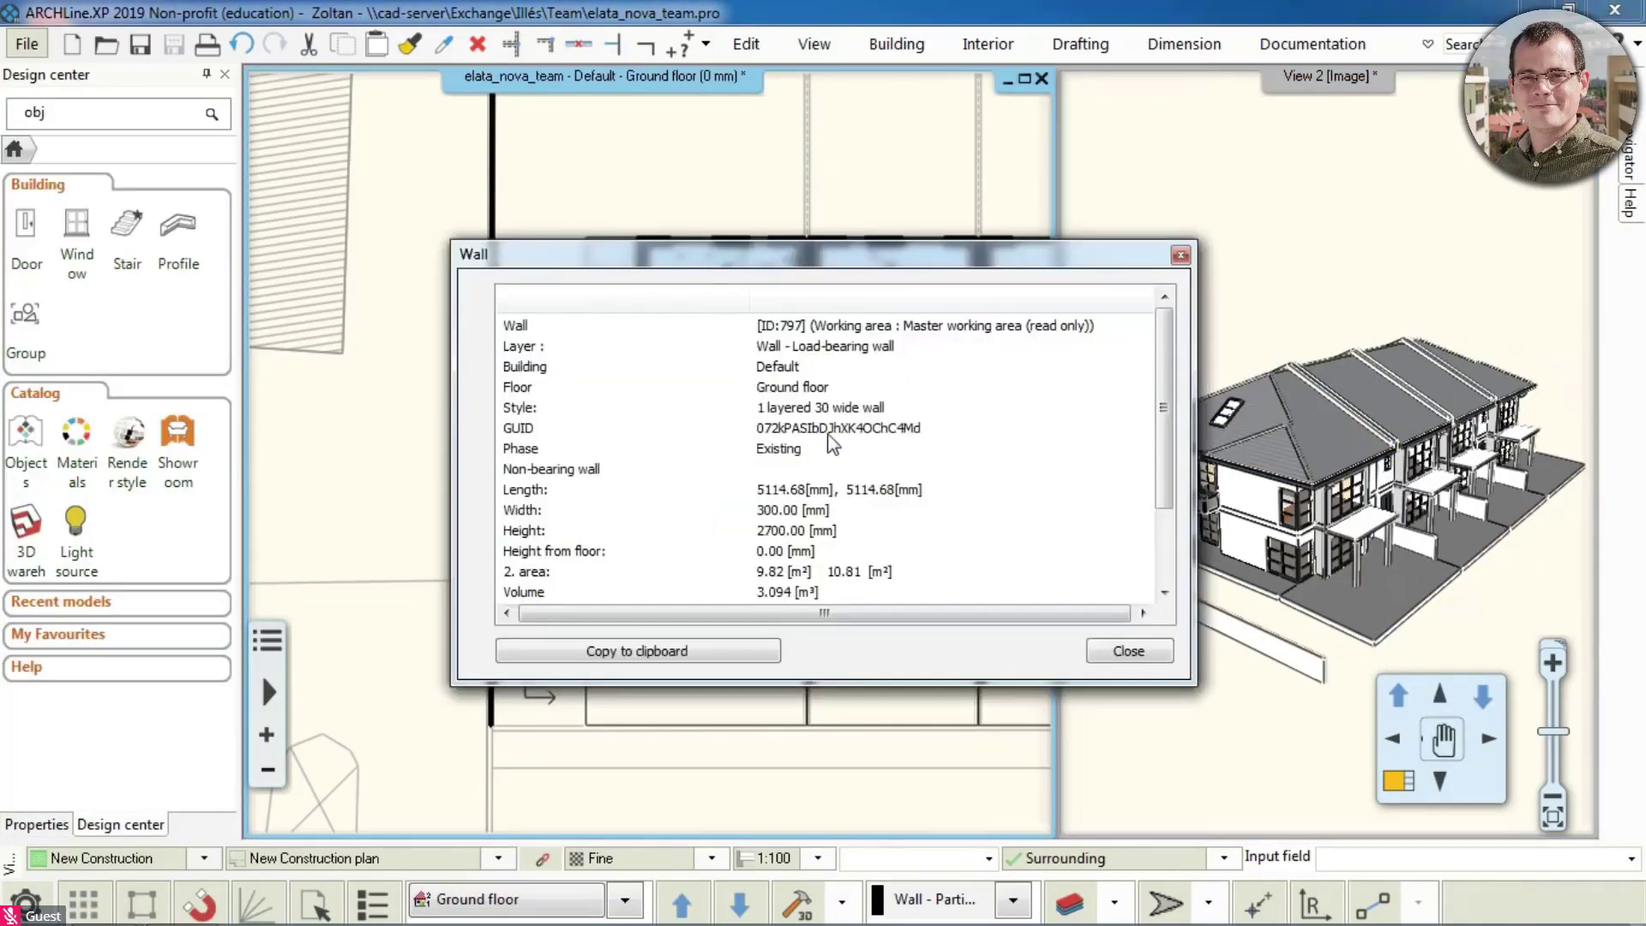
pyautogui.click(1180, 255)
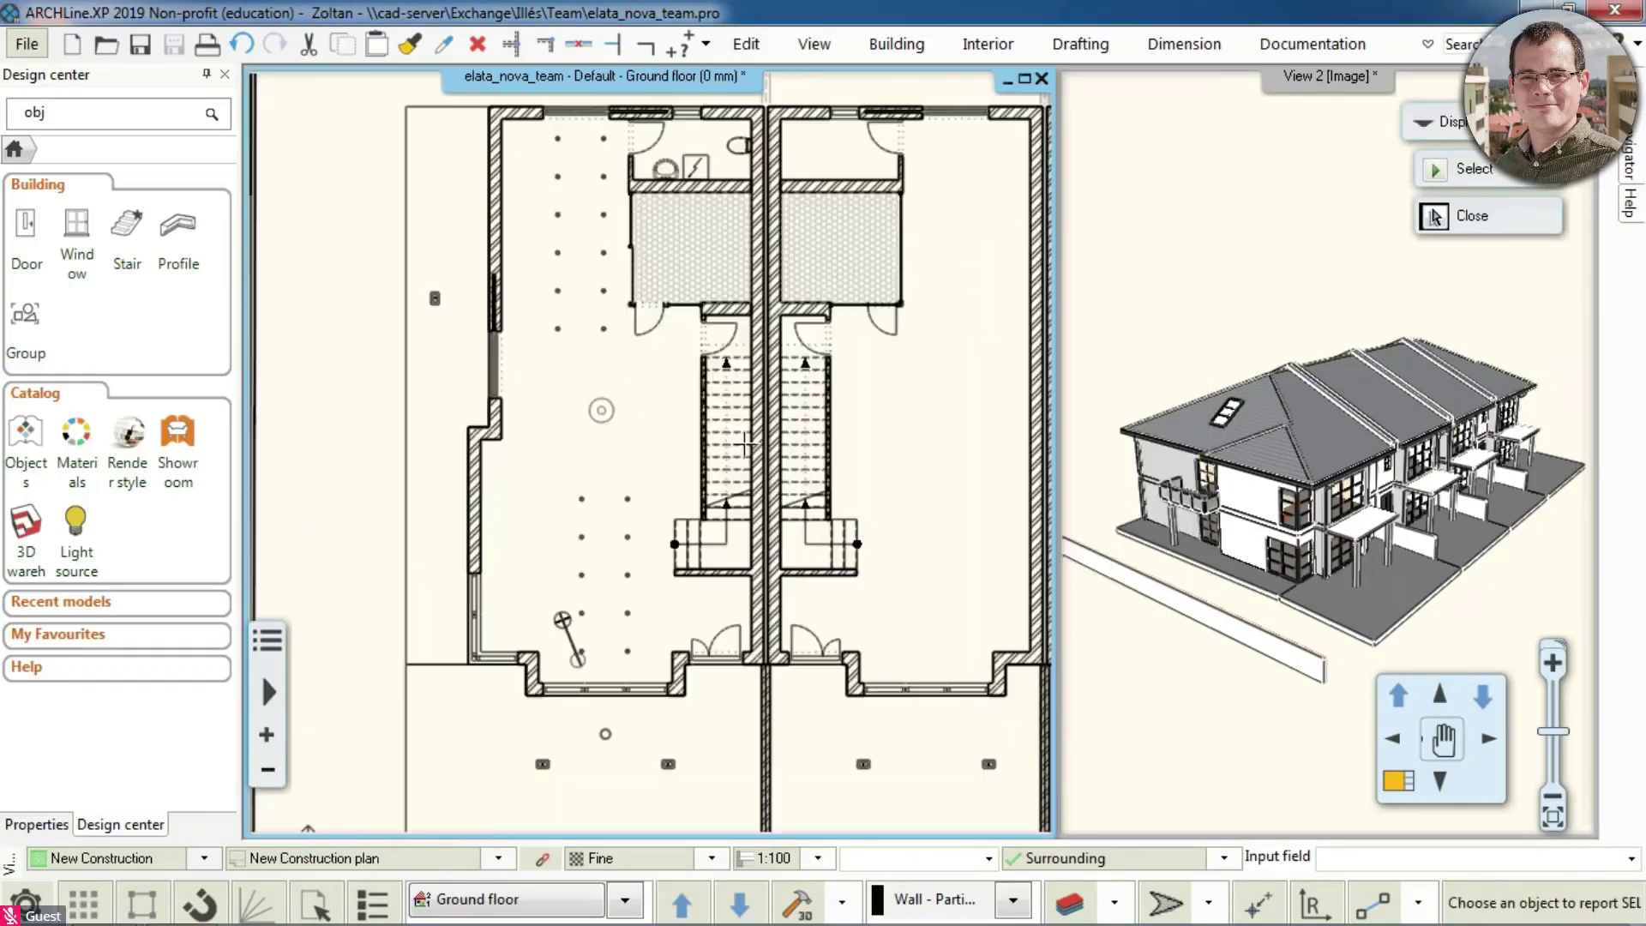
pyautogui.press('Escape')
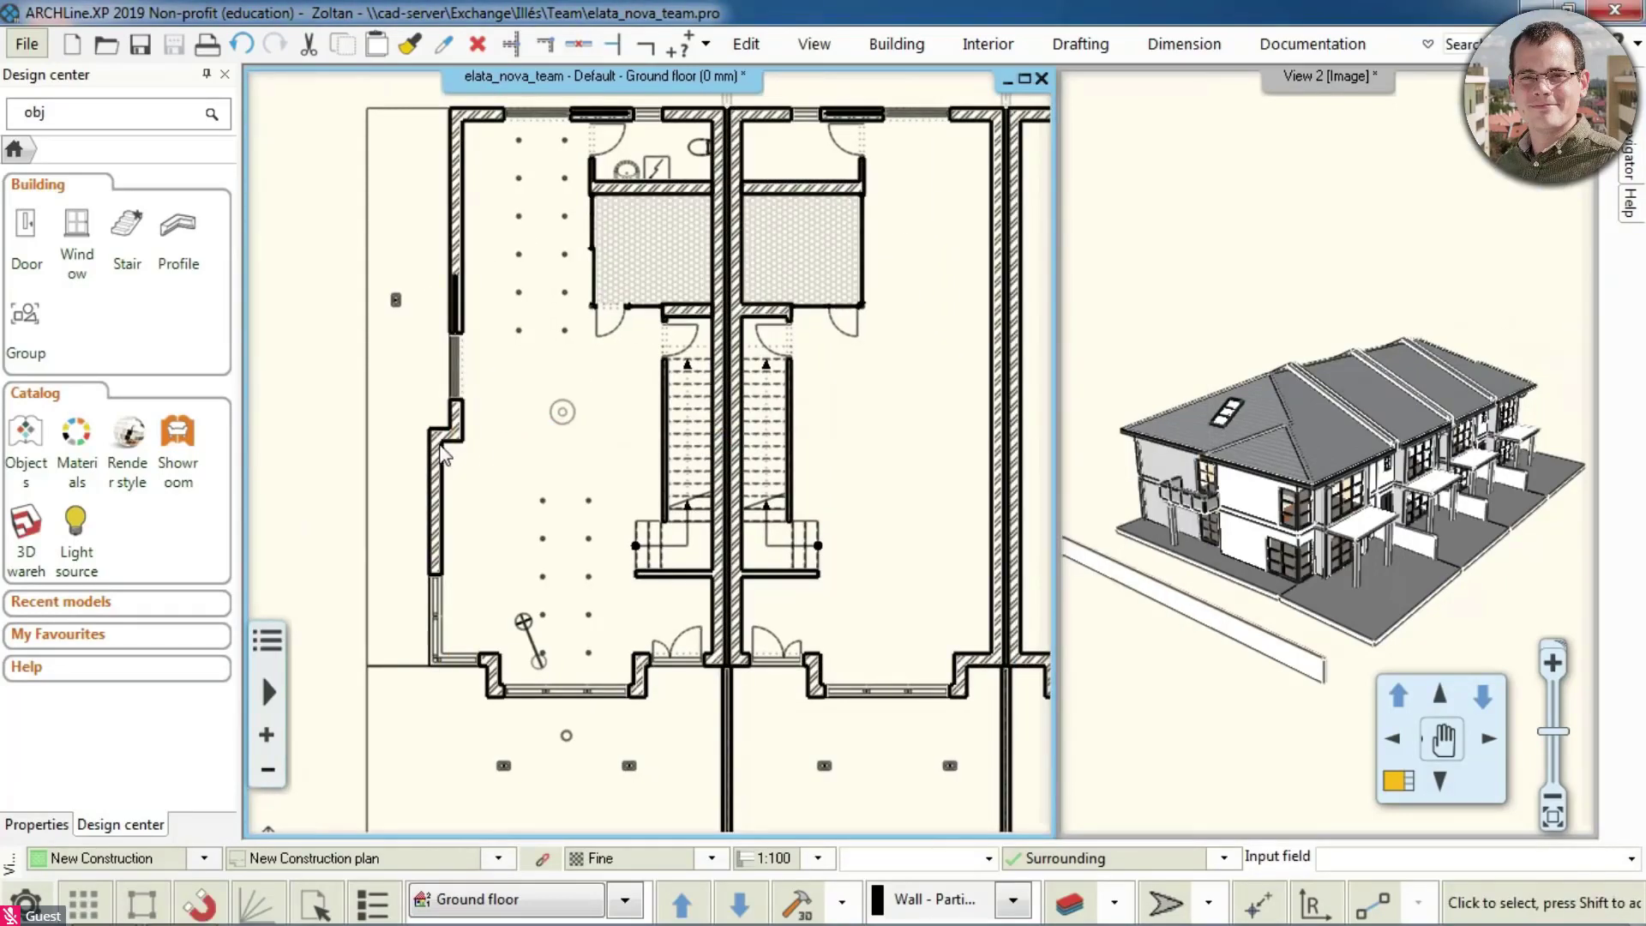
pyautogui.moveTo(442, 448); pyautogui.dragTo(472, 479, button='middle')
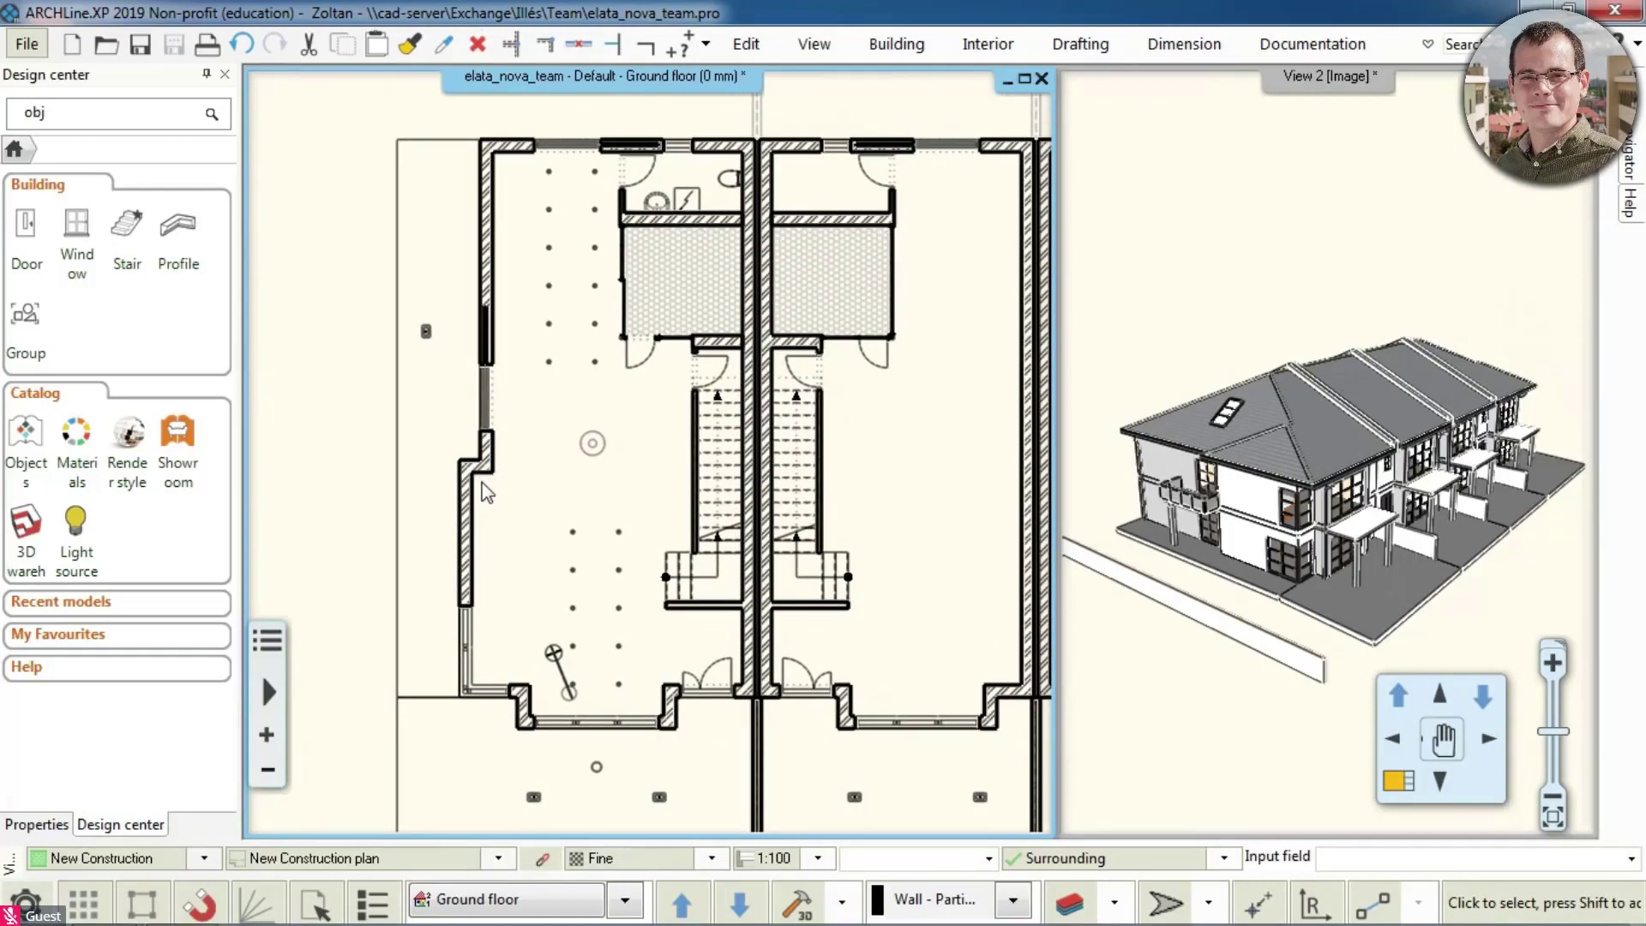
pyautogui.scroll(-4, 509, 487)
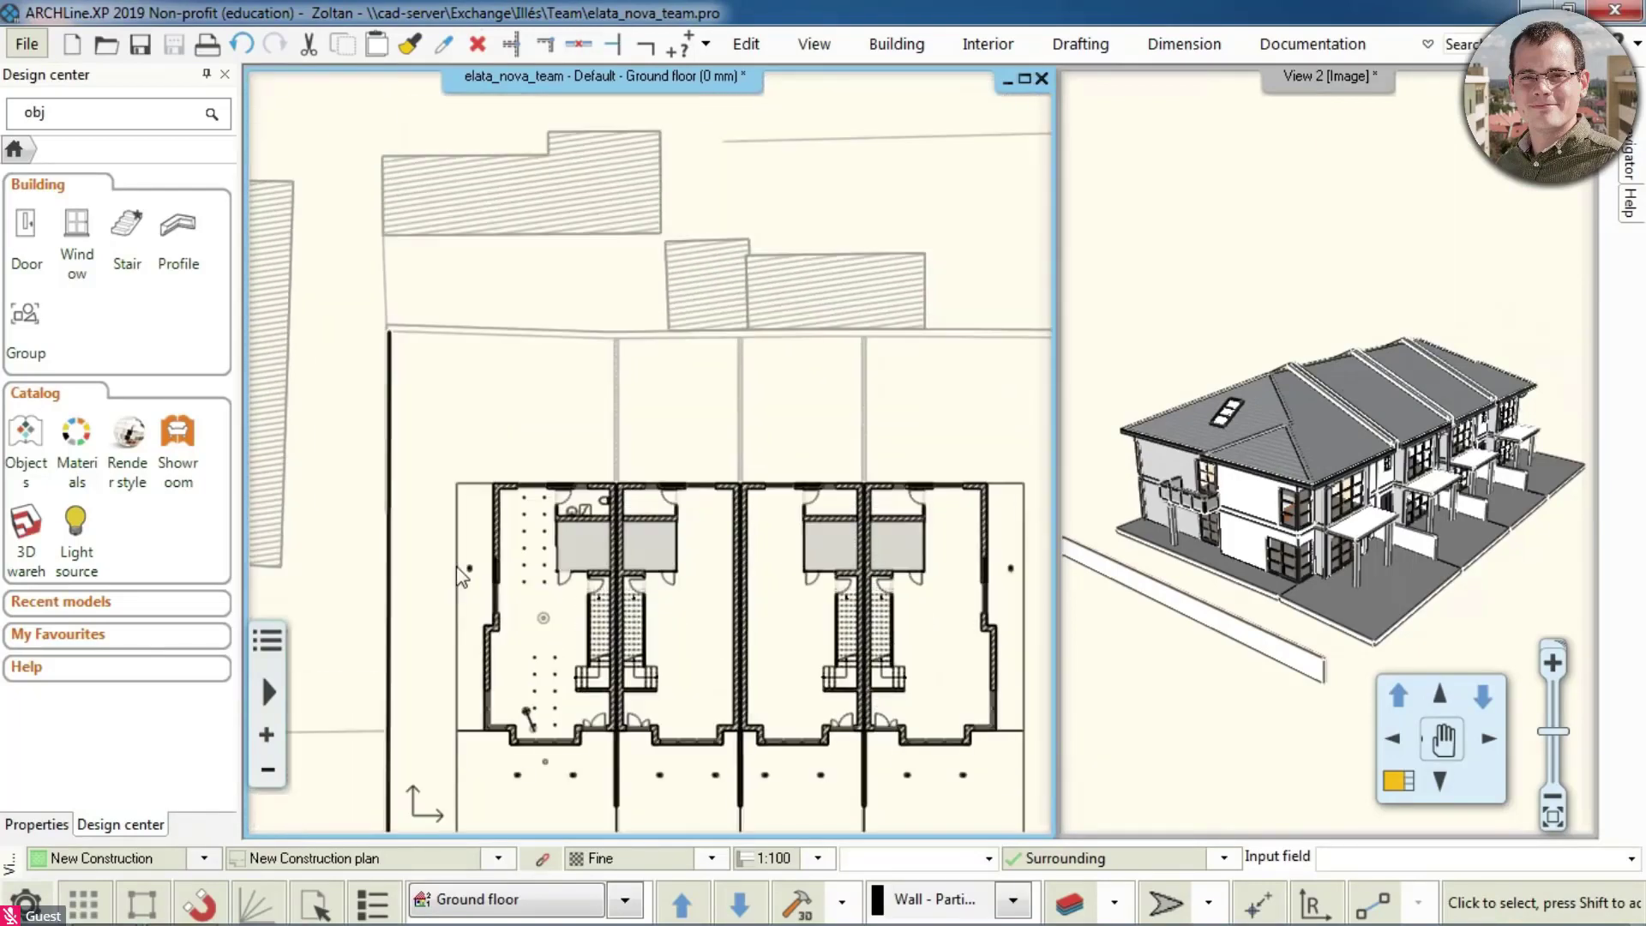
pyautogui.scroll(4, 383, 420)
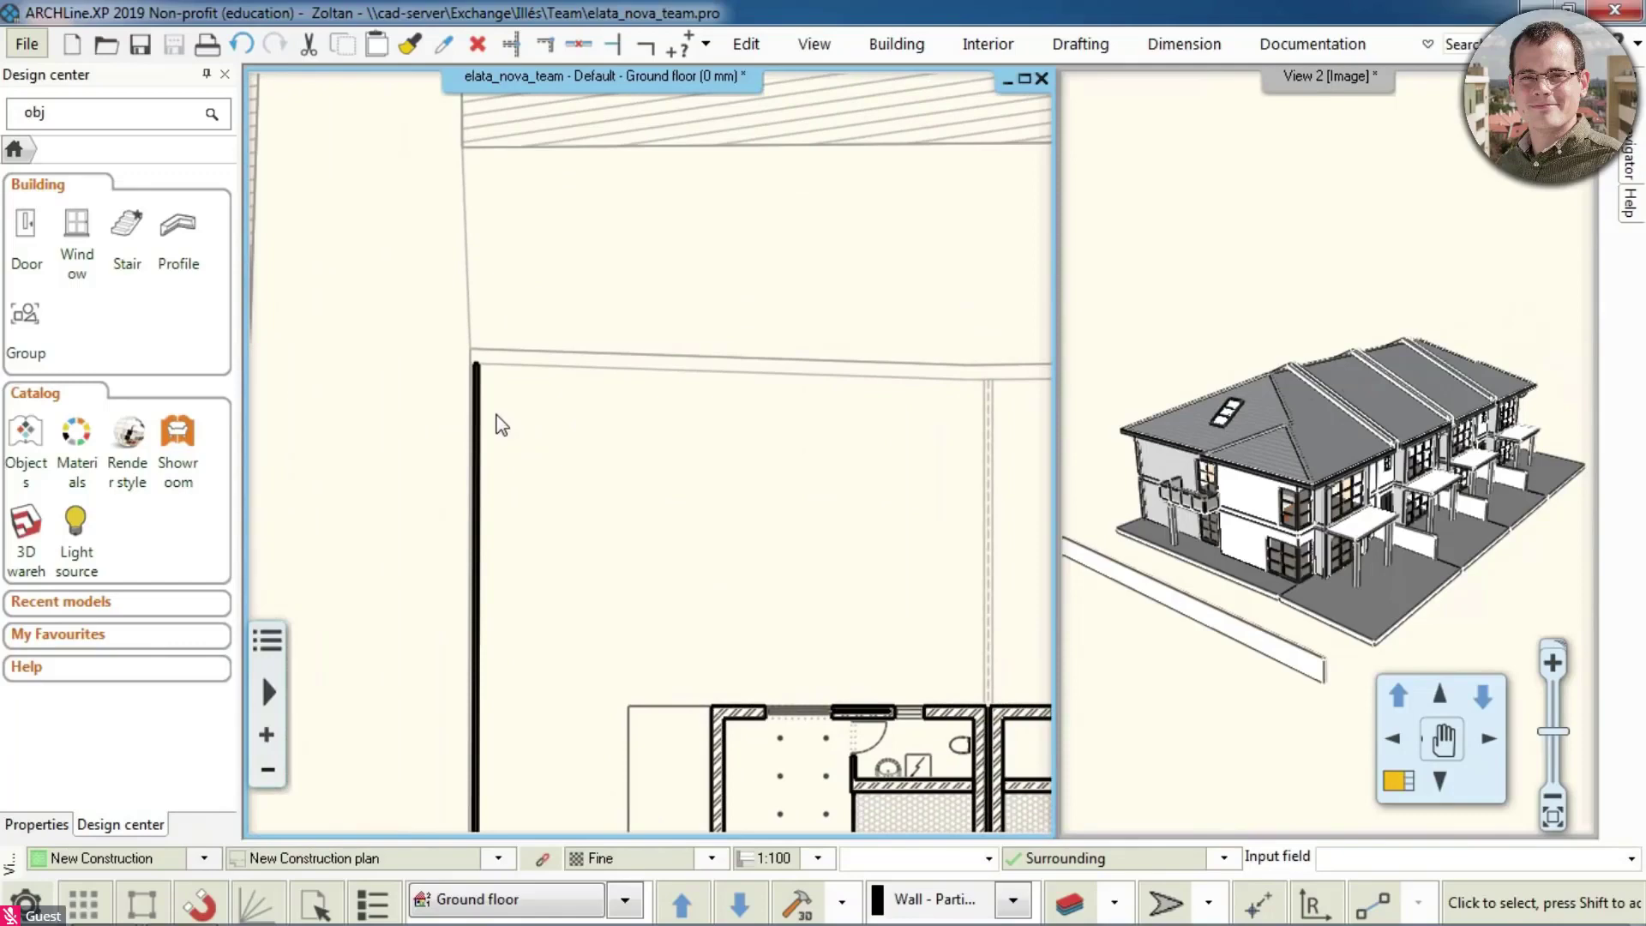
# Step: Create a similar 1-layer 10 wall along the plot's top boundary from the left wall
pyautogui.click(477, 432)
pyautogui.rightClick(478, 431)
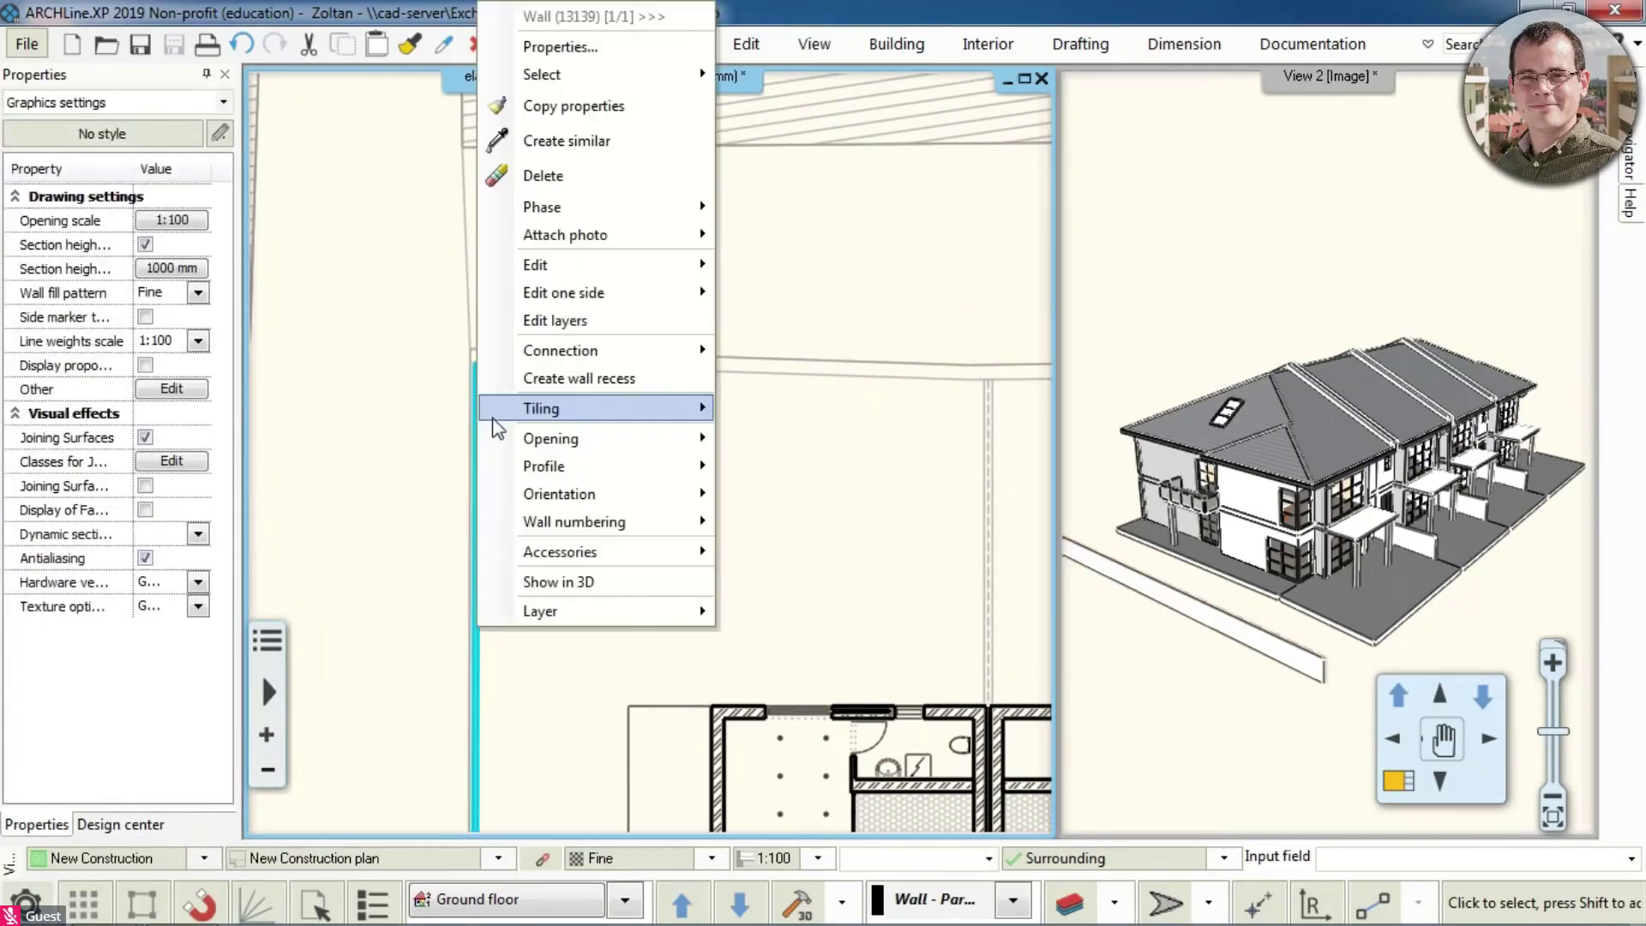
pyautogui.click(566, 140)
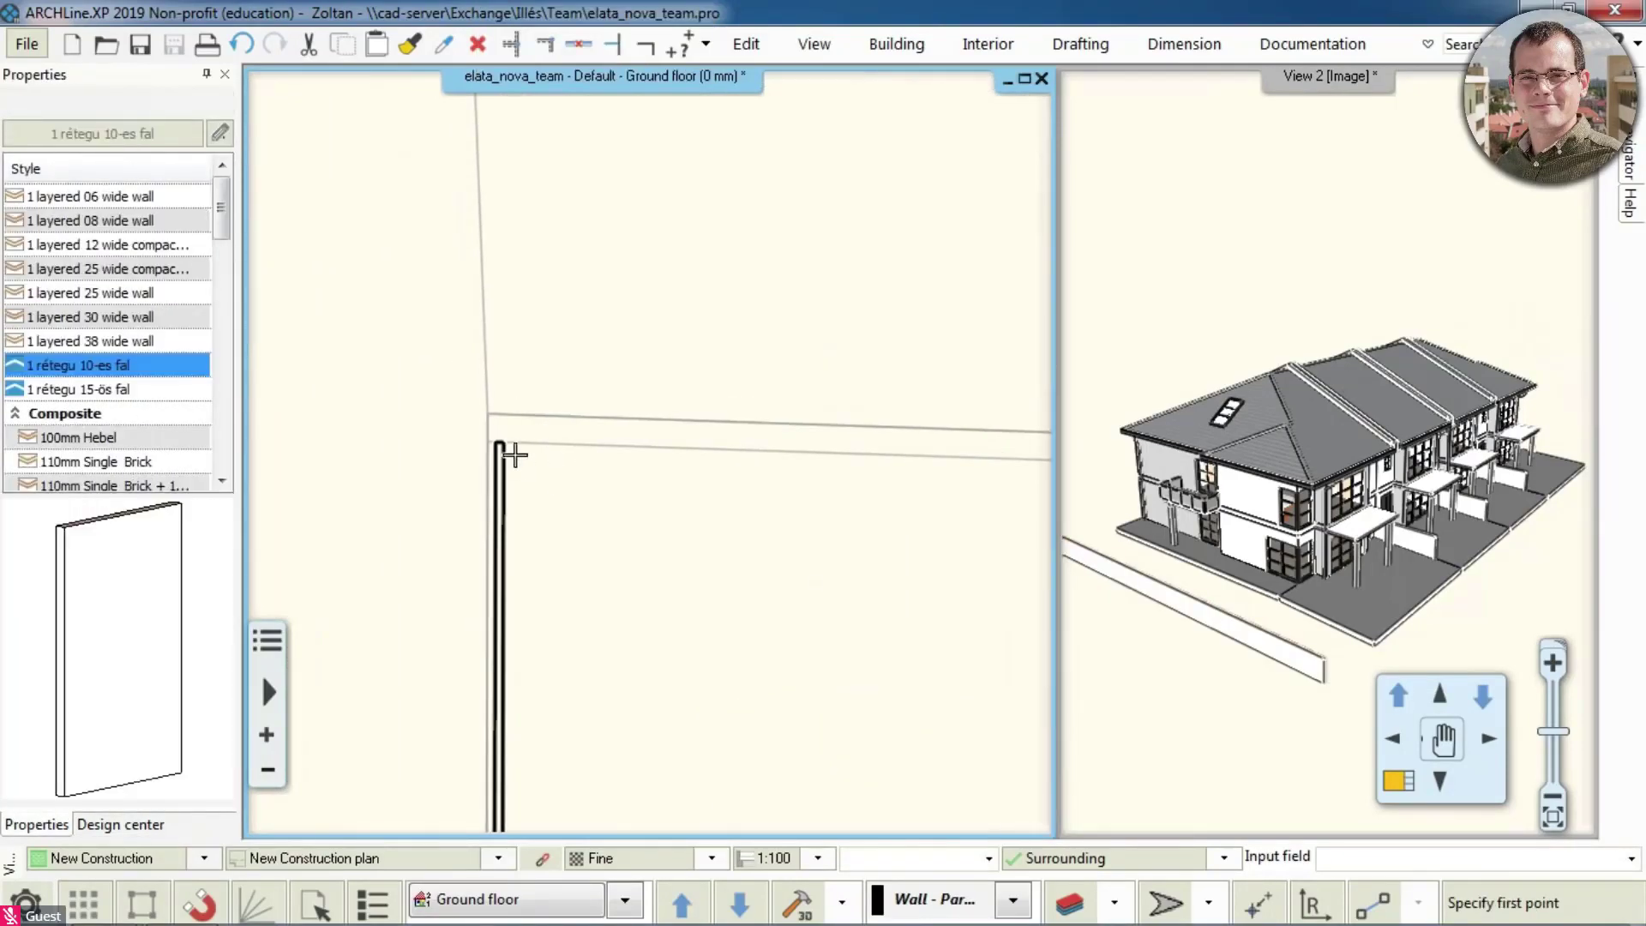
pyautogui.click(501, 442)
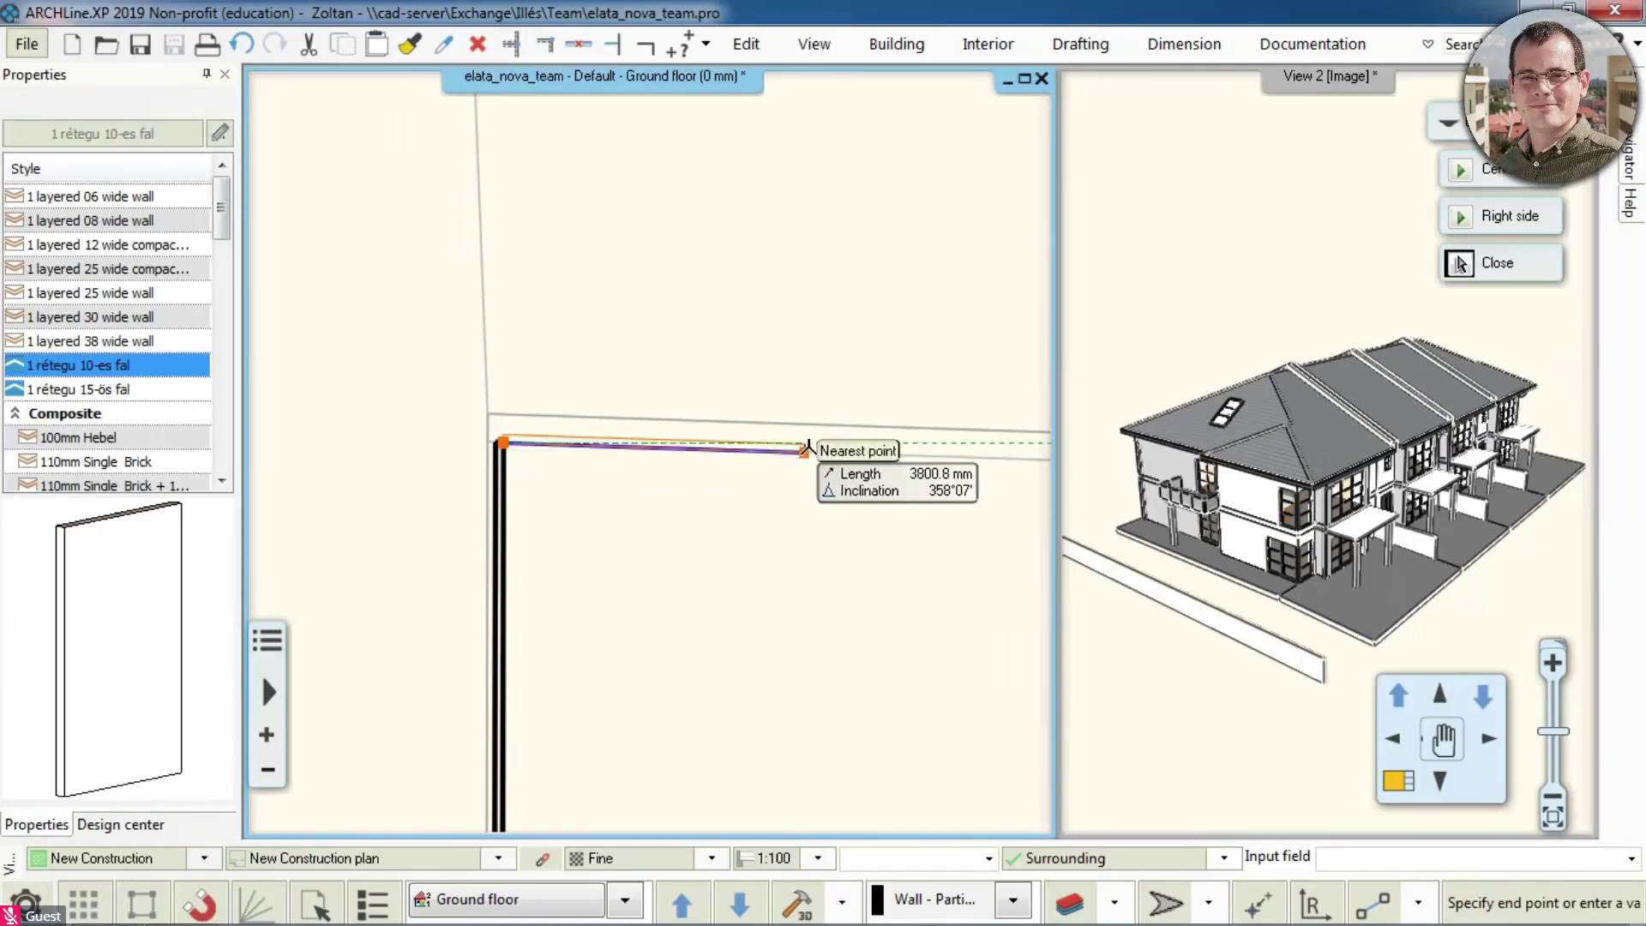
pyautogui.moveTo(823, 452); pyautogui.dragTo(583, 454, button='middle')
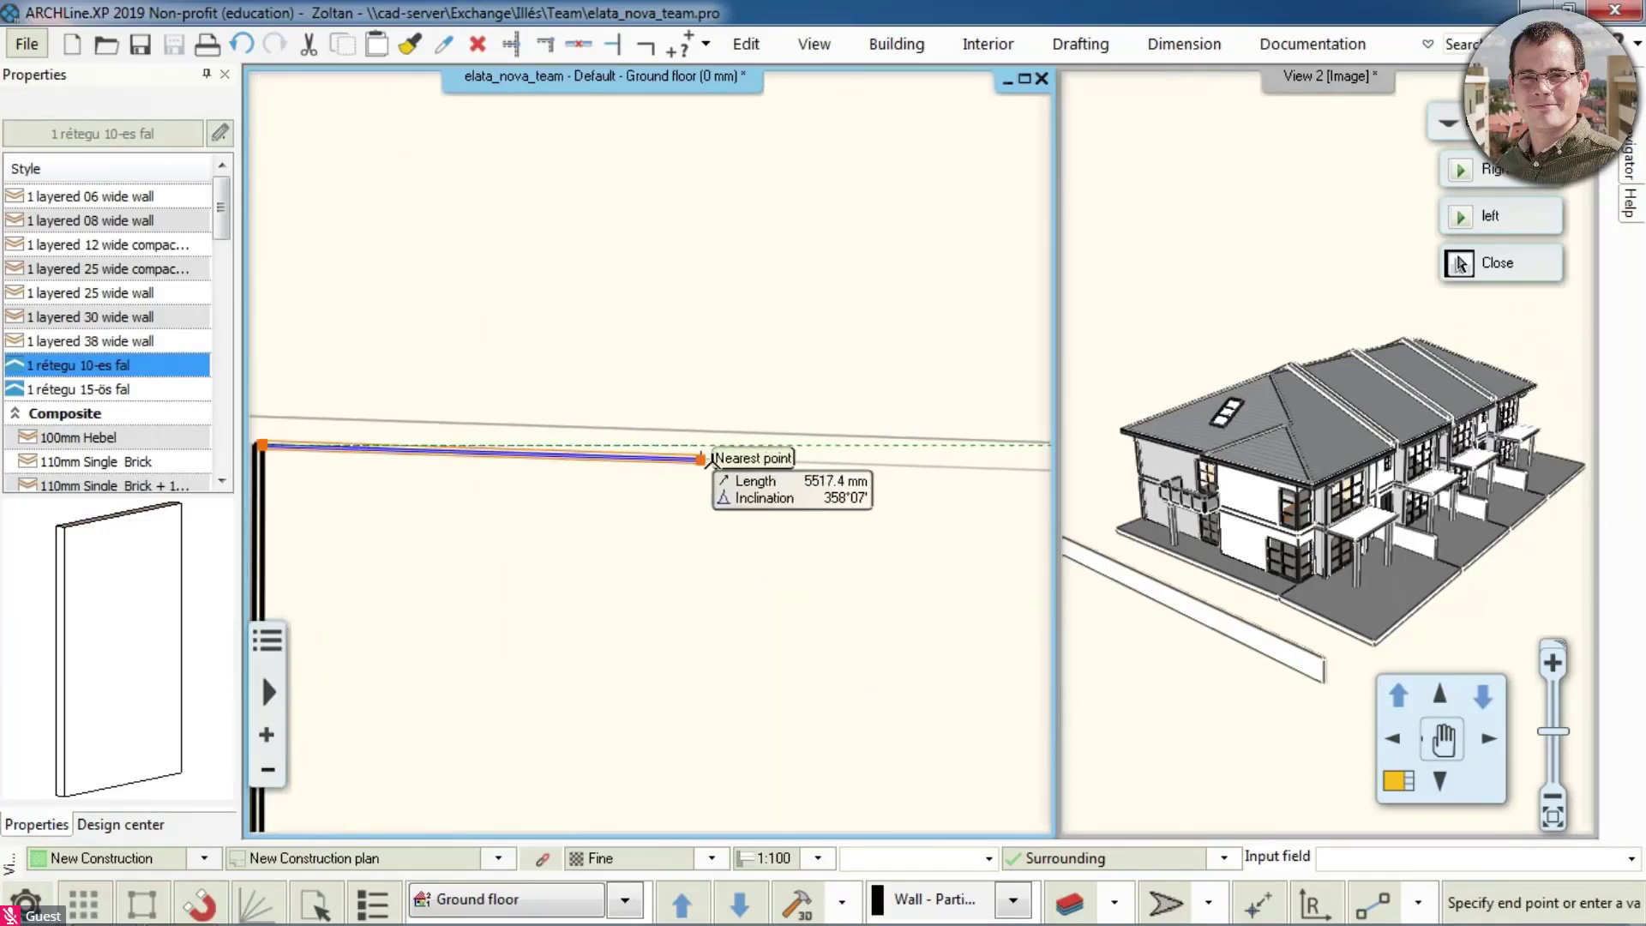
pyautogui.moveTo(793, 466); pyautogui.dragTo(650, 446, button='middle')
pyautogui.click(722, 443)
pyautogui.scroll(-3, 814, 497)
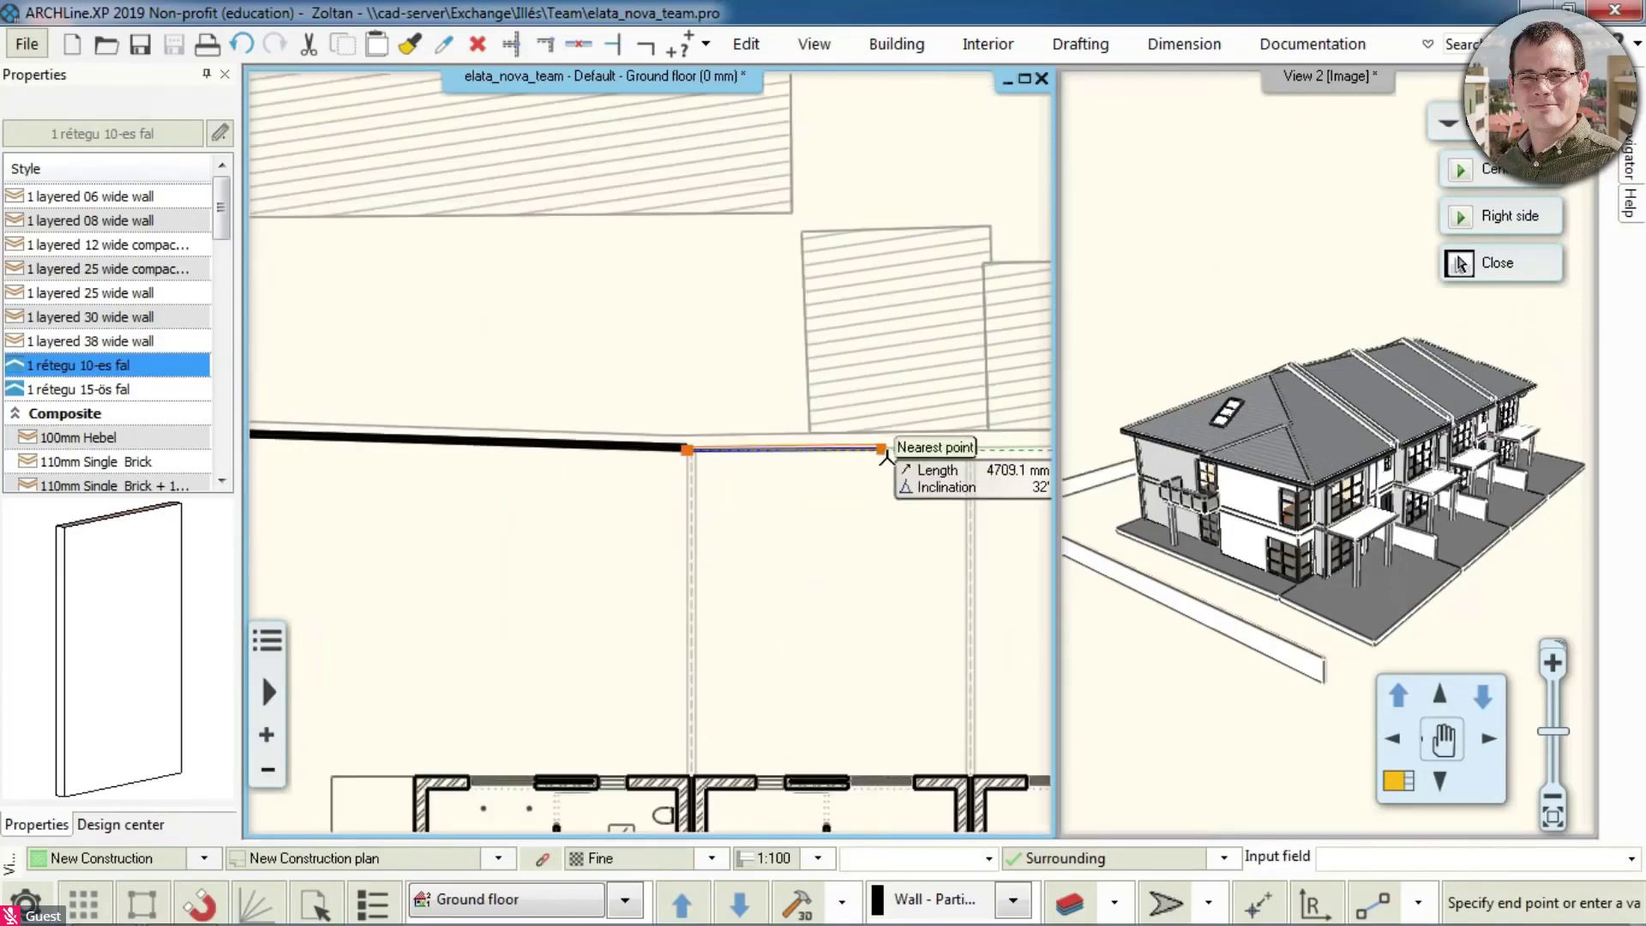
pyautogui.scroll(-2, 928, 454)
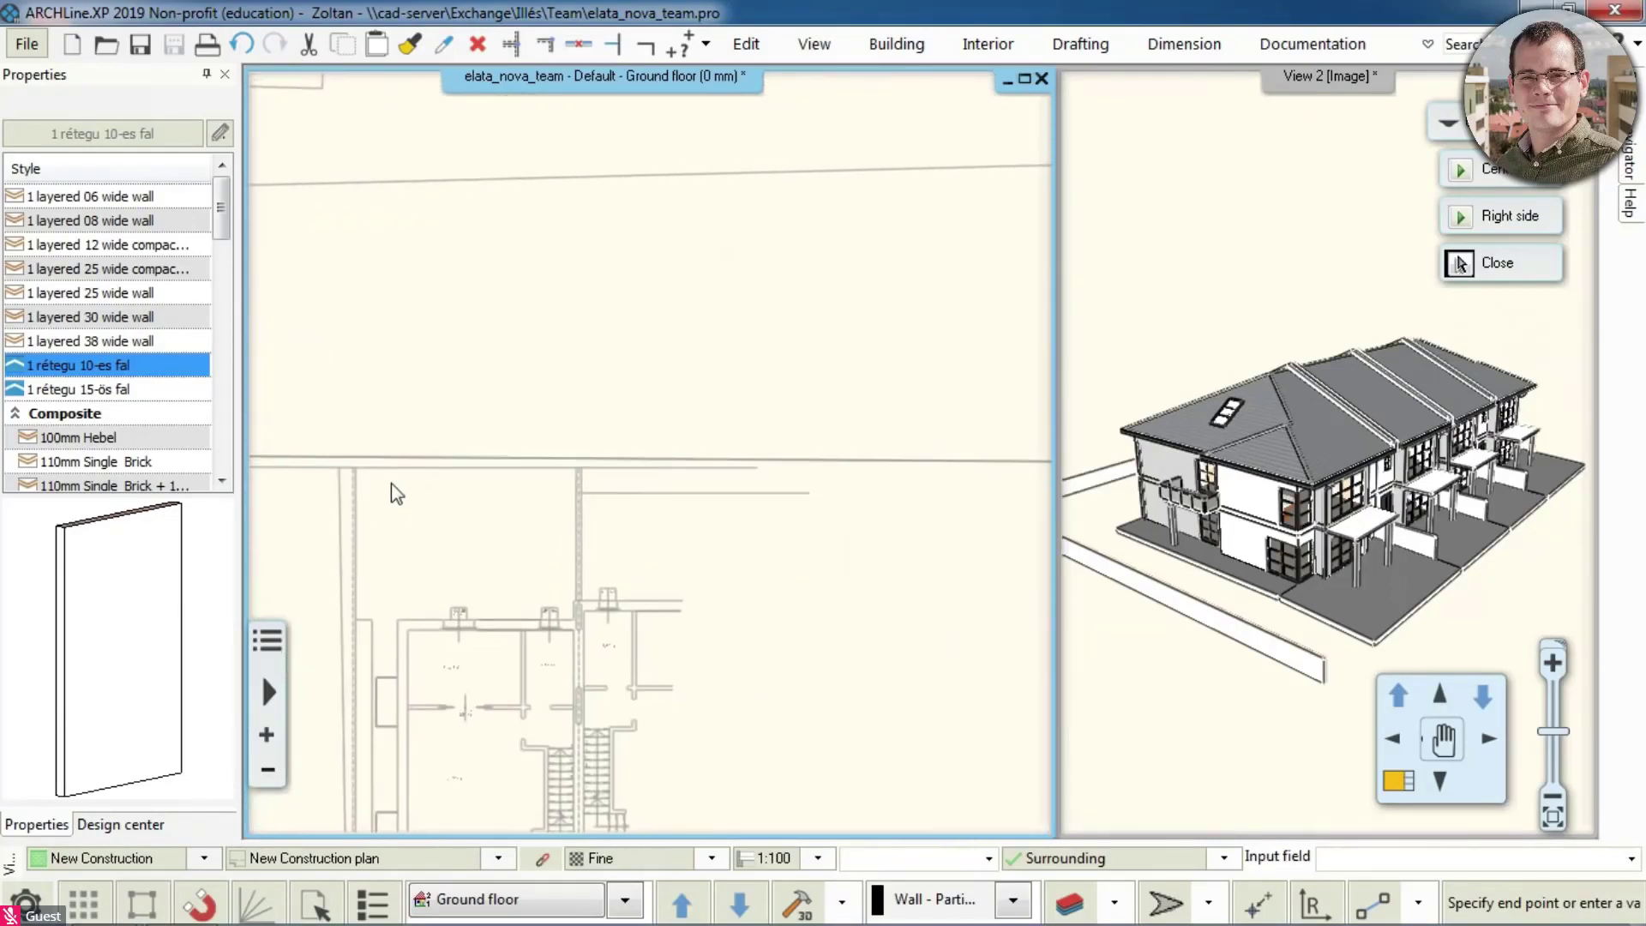
pyautogui.scroll(3, 721, 489)
pyautogui.scroll(-2, 610, 489)
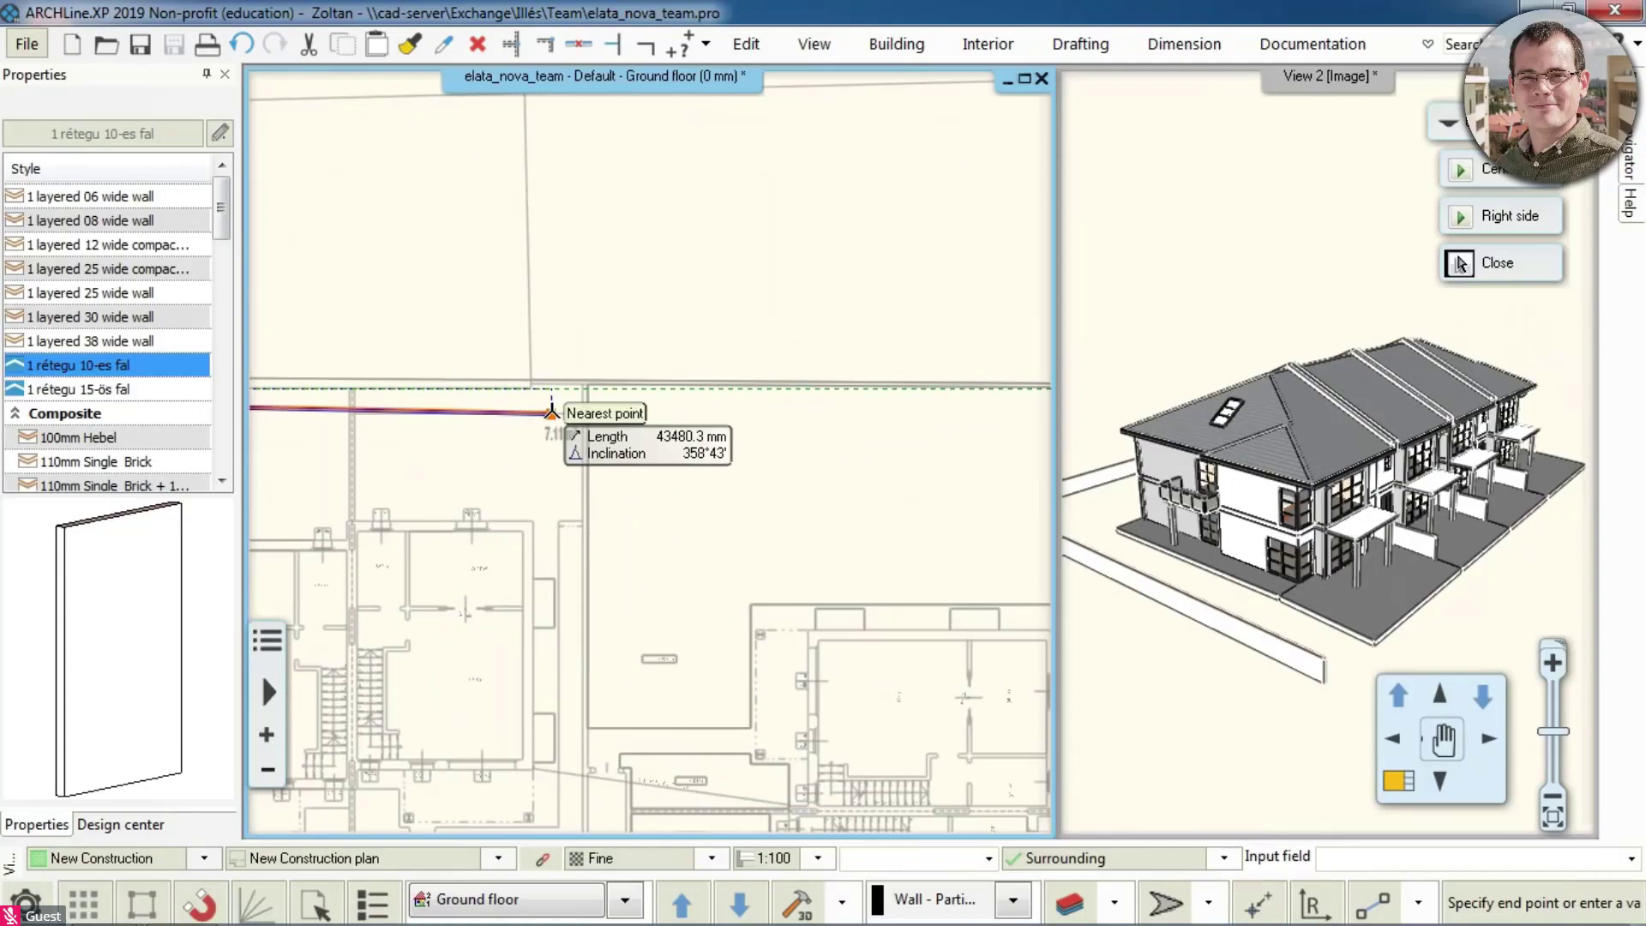
pyautogui.scroll(3, 594, 423)
pyautogui.click(579, 395)
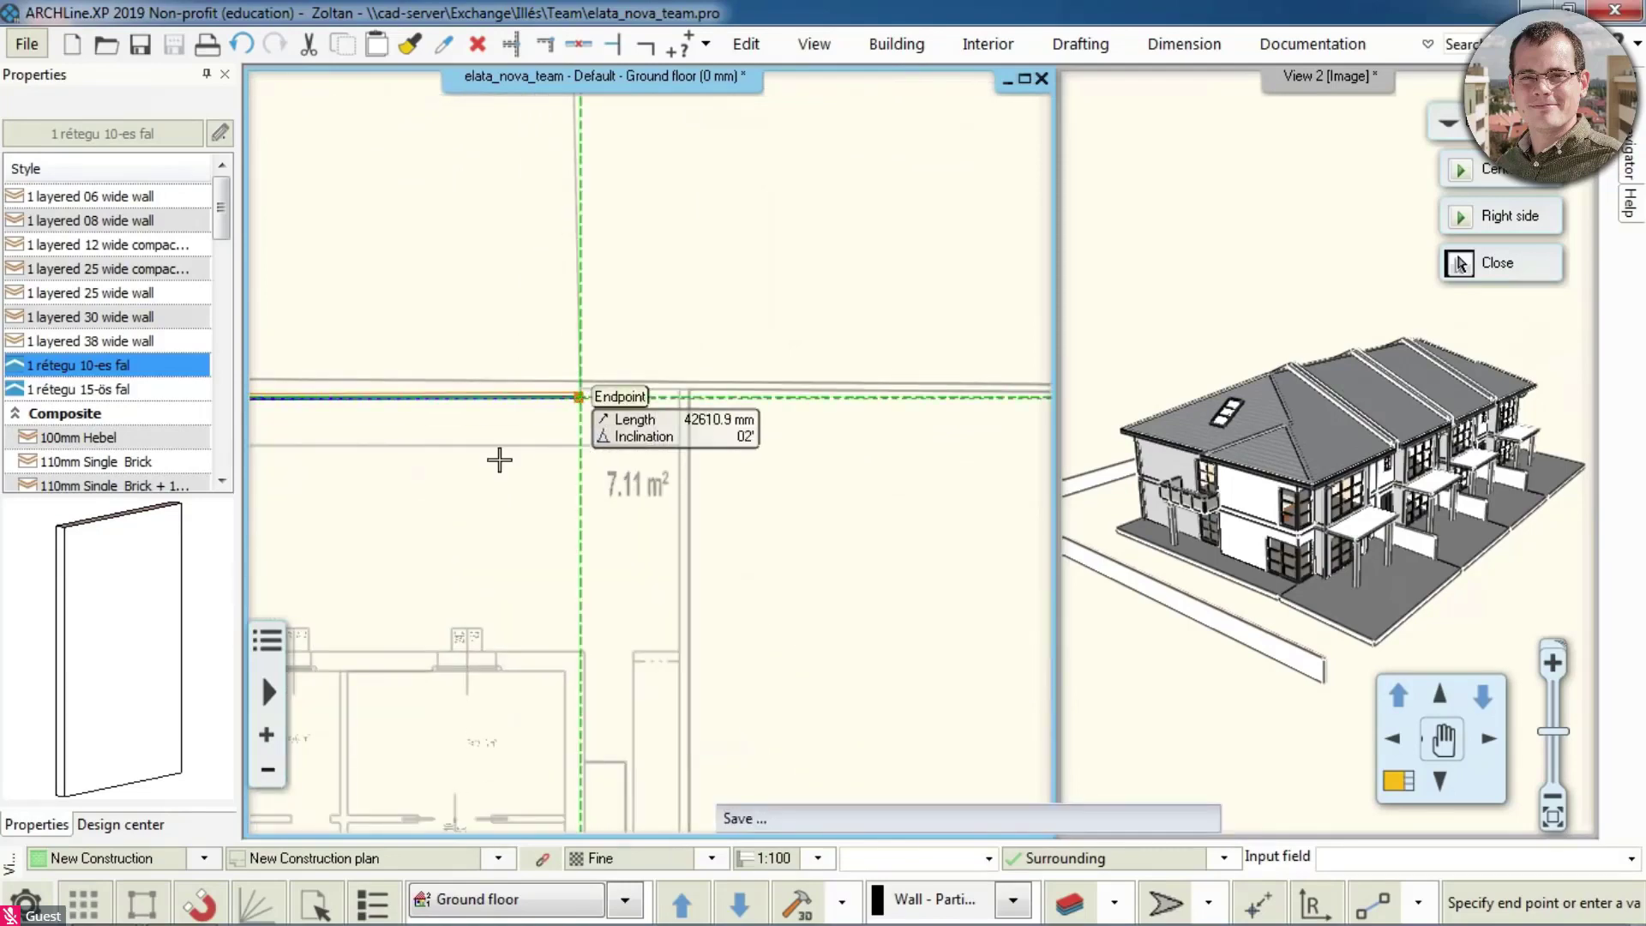
# Step: Draw two partition walls from the top boundary down to the units' back walls
pyautogui.scroll(-2, 446, 484)
pyautogui.scroll(3, 466, 378)
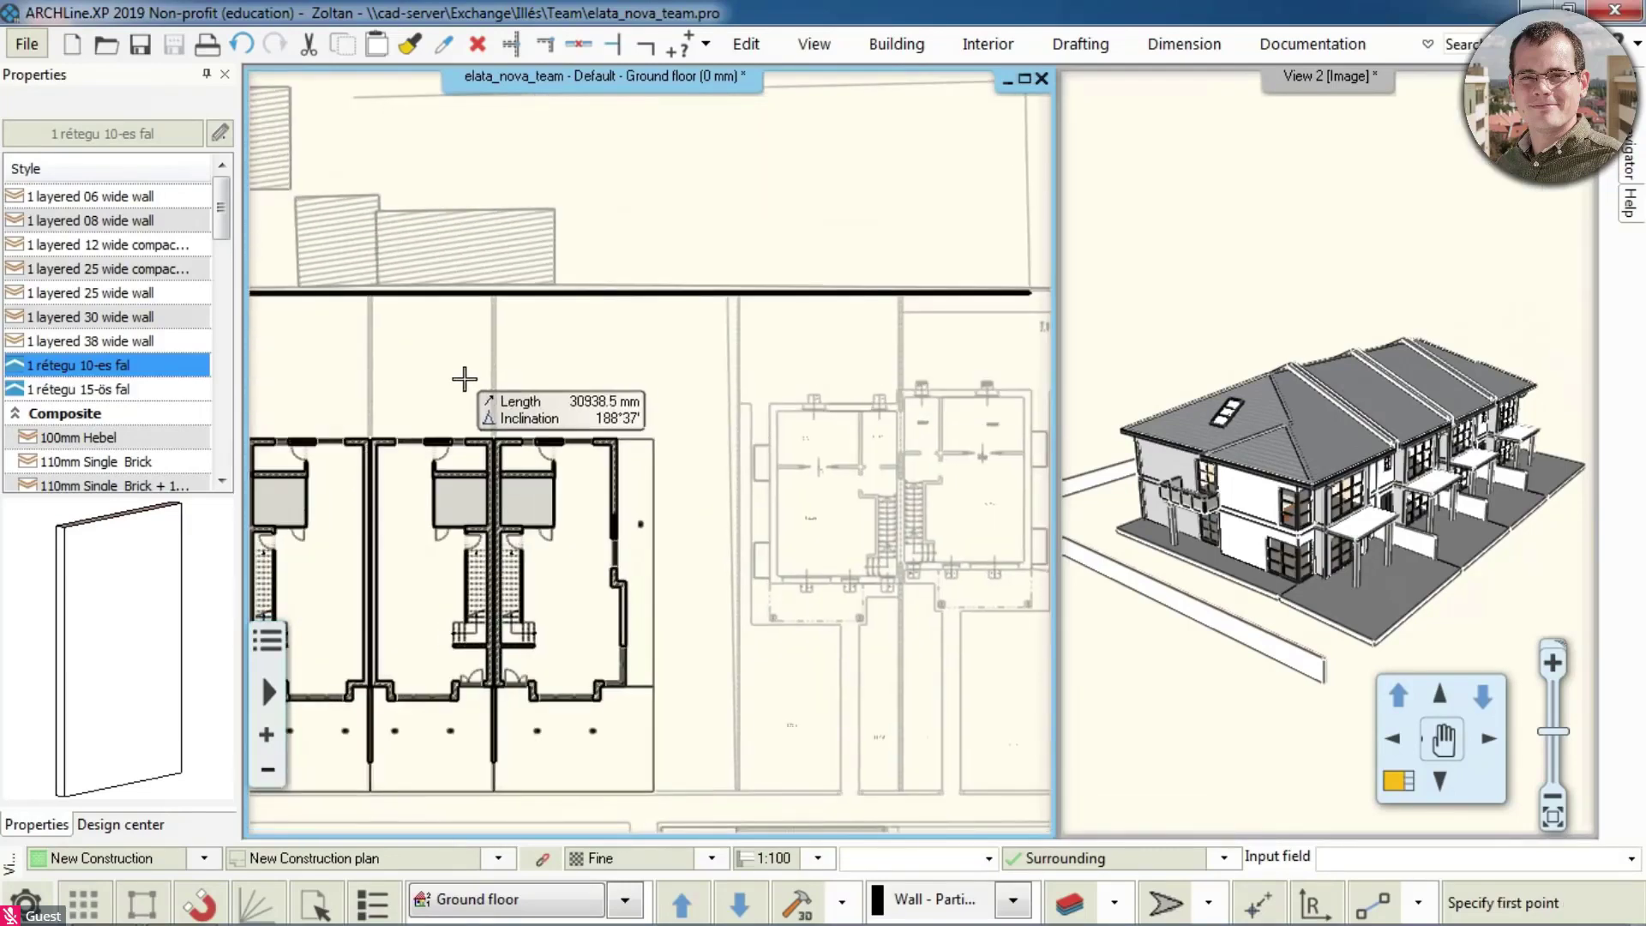
pyautogui.scroll(2, 461, 369)
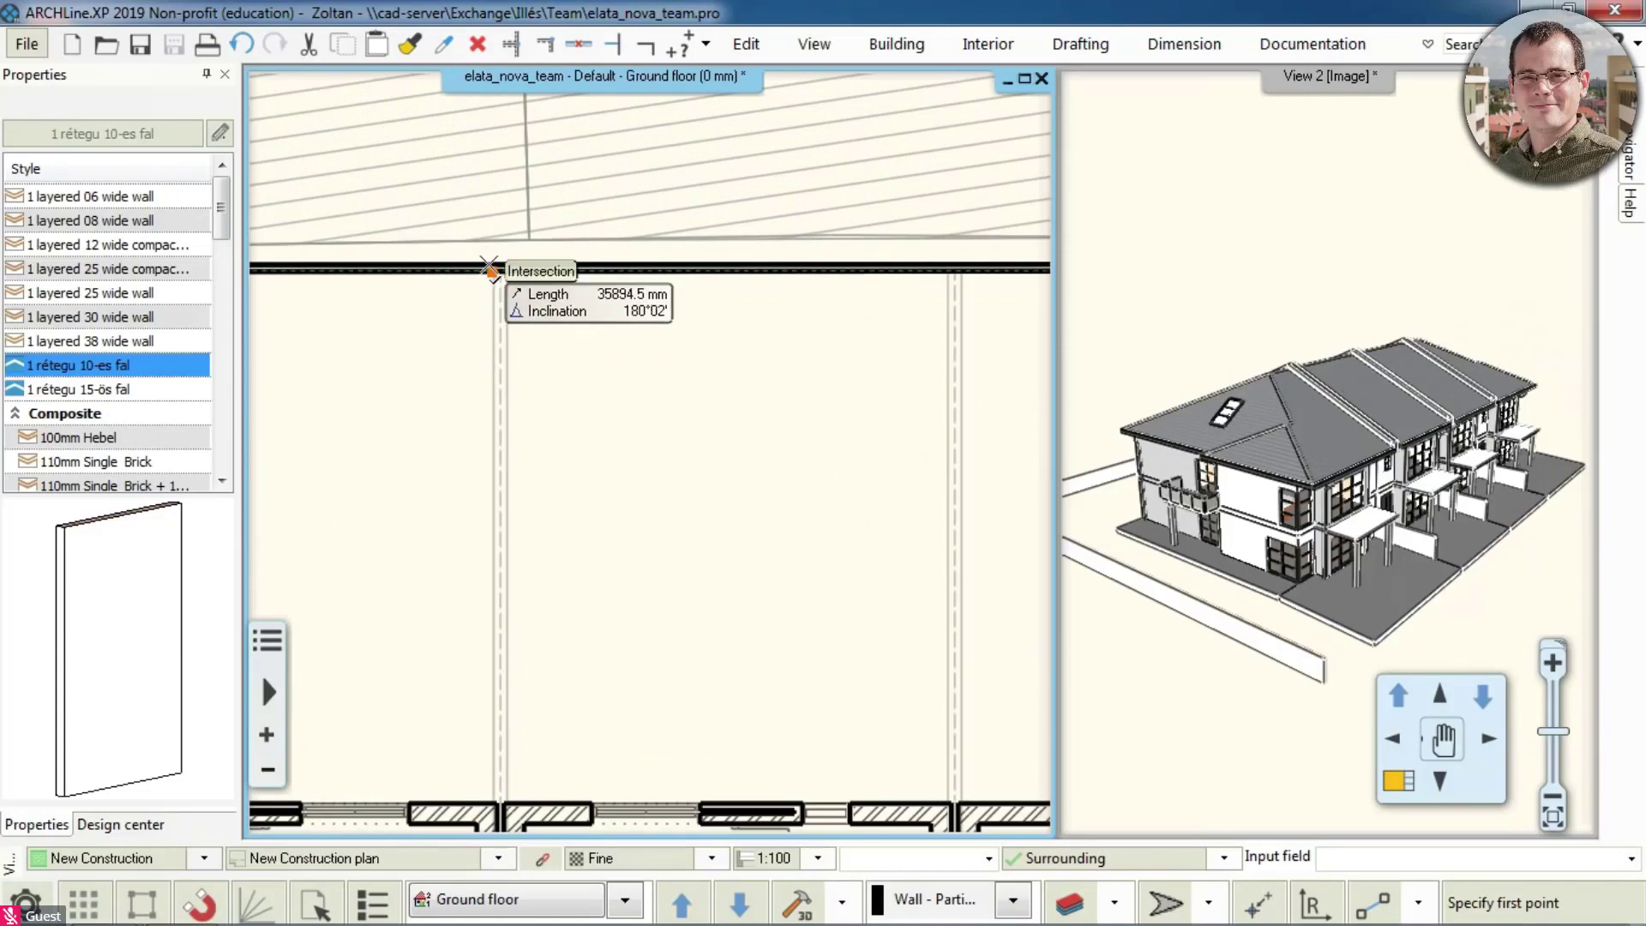
pyautogui.click(489, 269)
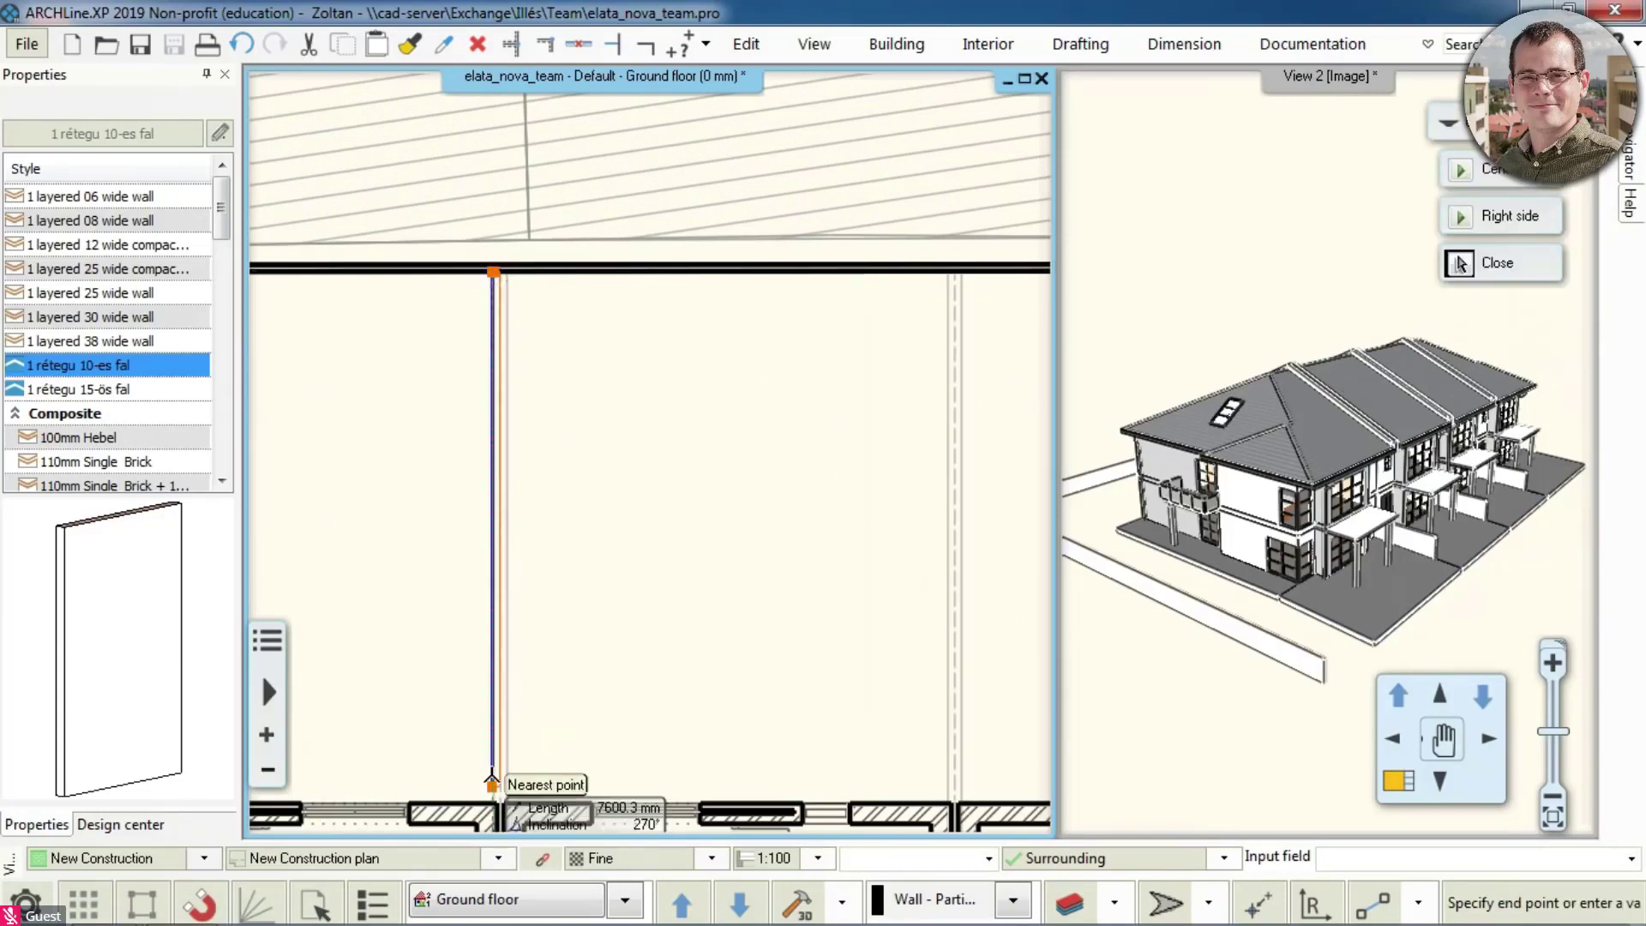
pyautogui.click(490, 806)
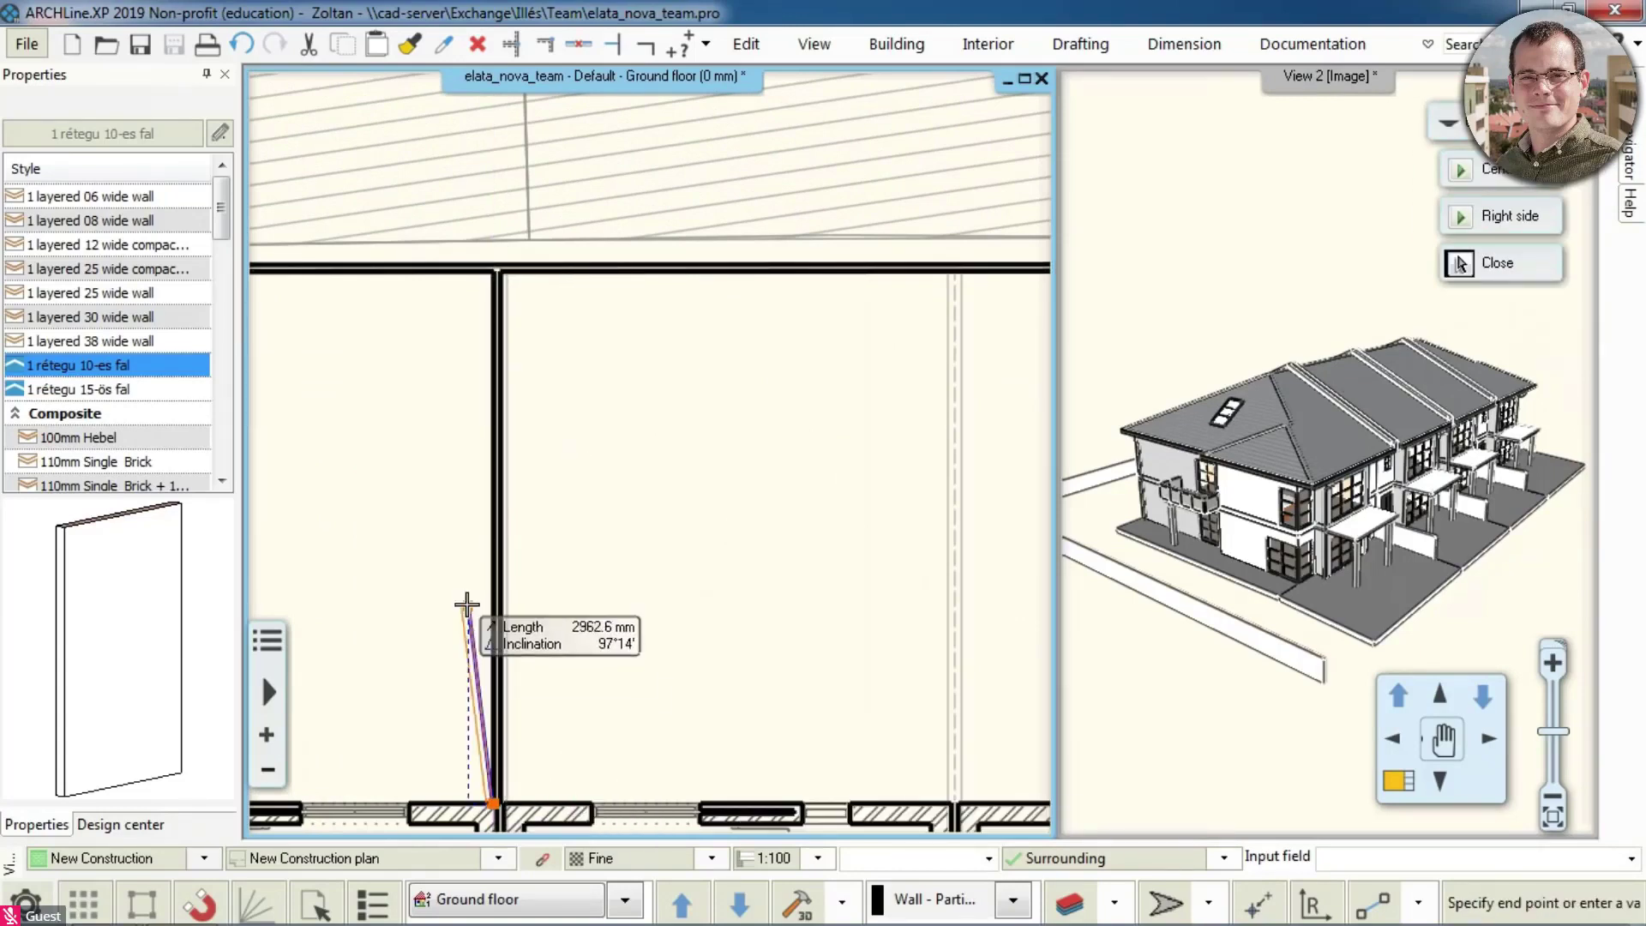
pyautogui.press('Escape')
pyautogui.scroll(-2, 443, 600)
pyautogui.scroll(5, 599, 456)
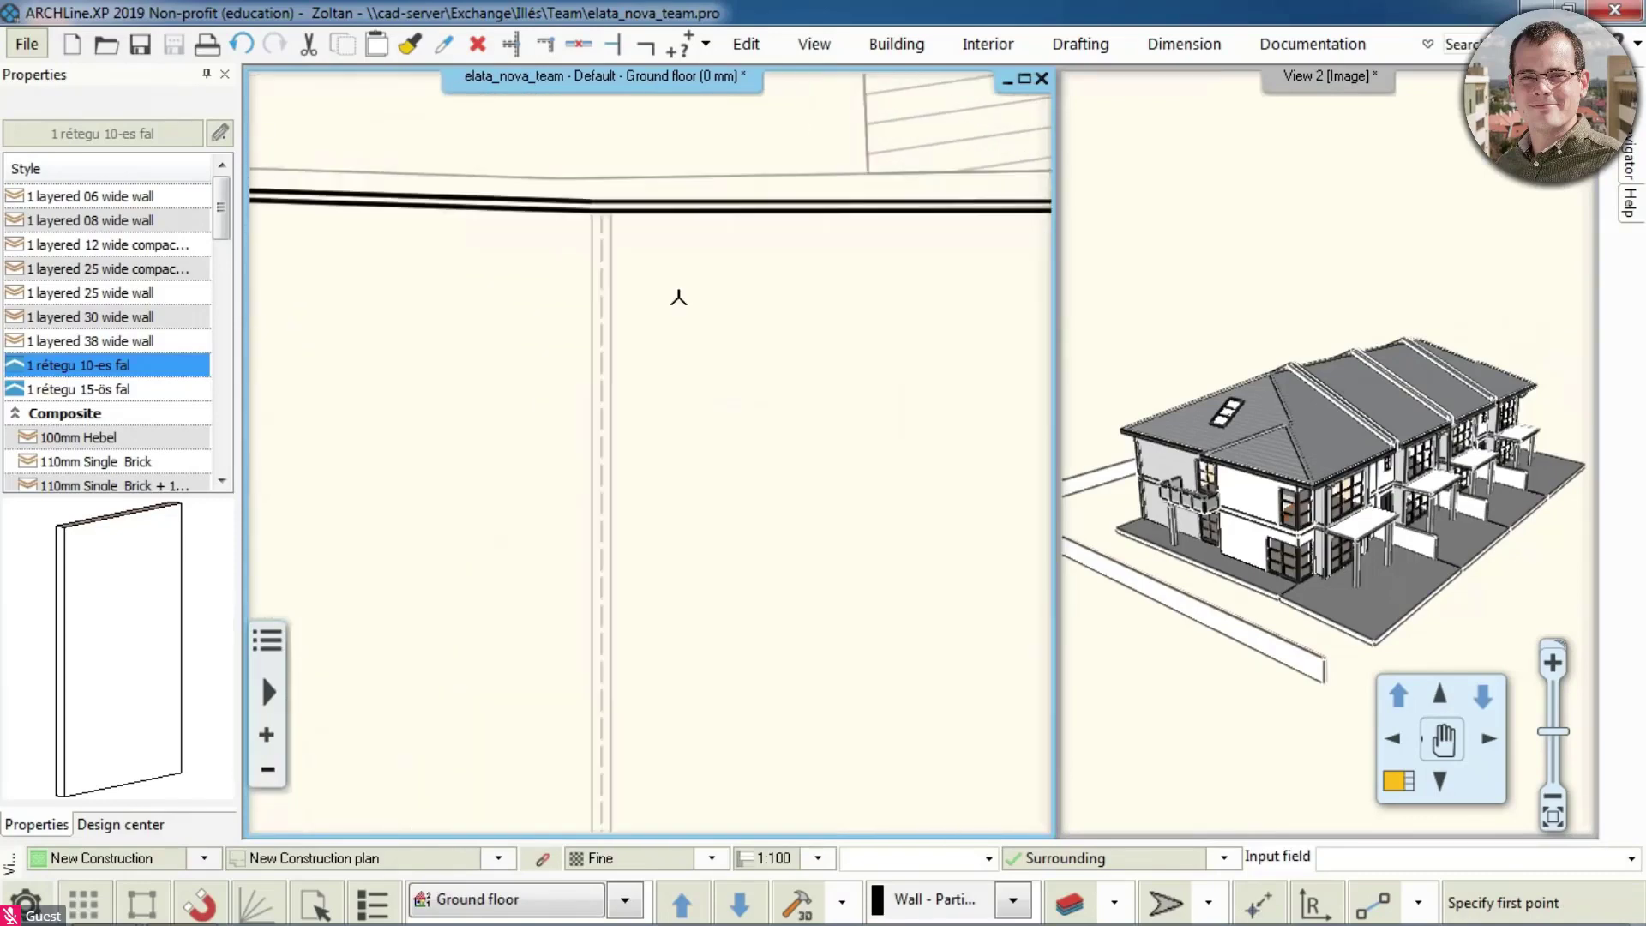
pyautogui.click(586, 225)
pyautogui.scroll(-2, 596, 668)
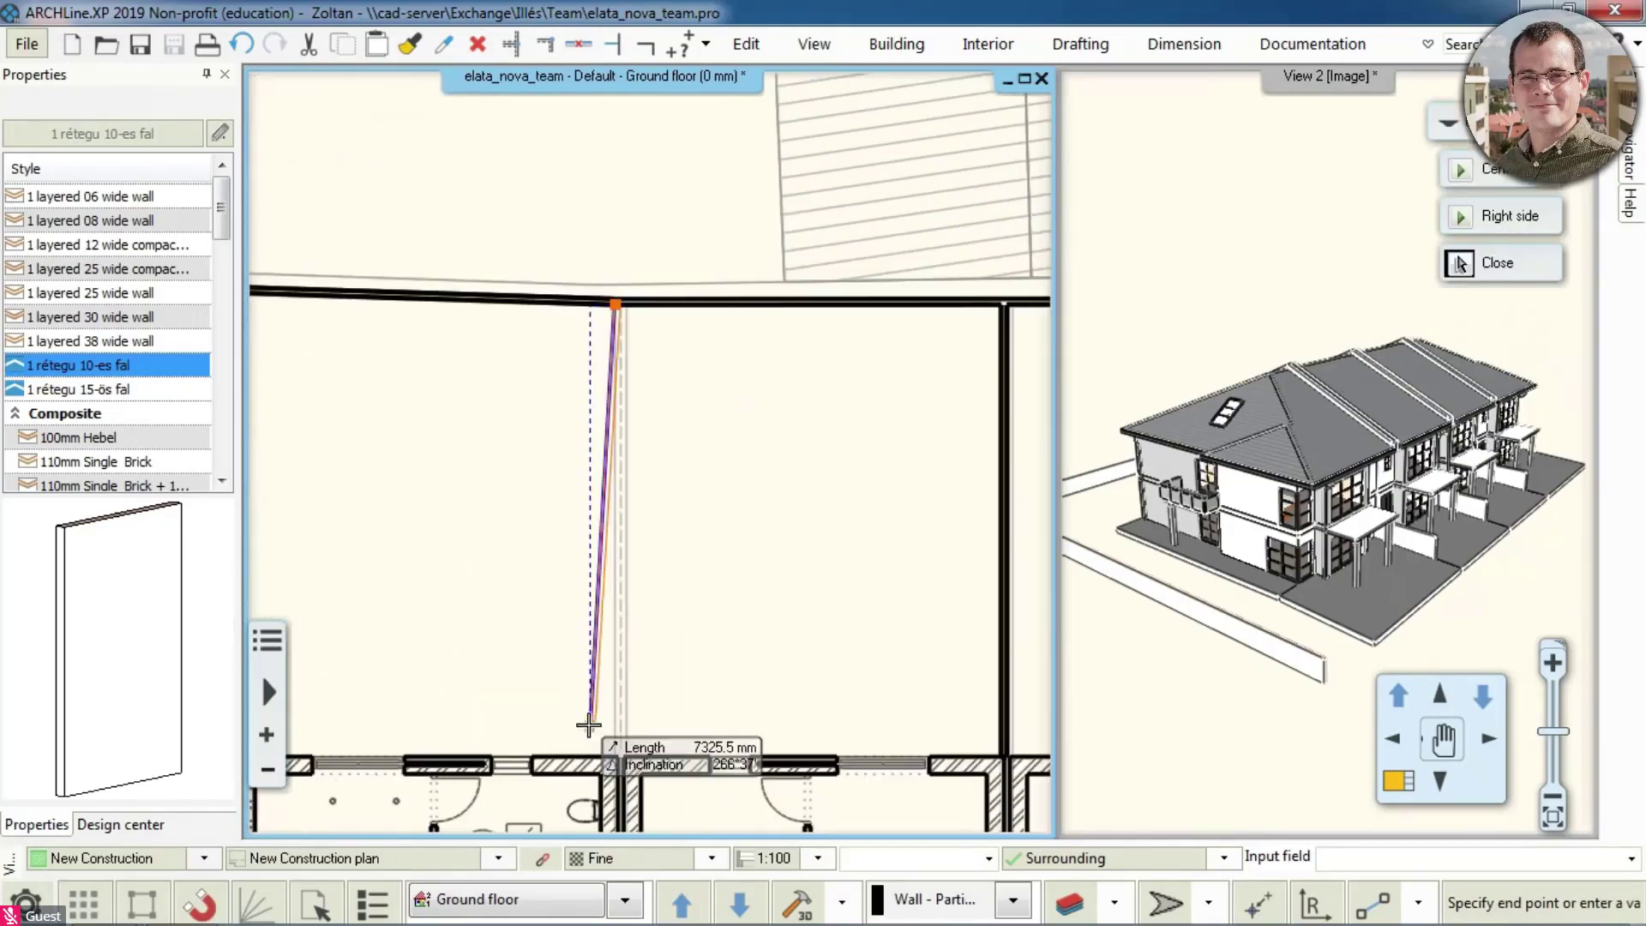
pyautogui.click(614, 739)
pyautogui.press('Escape')
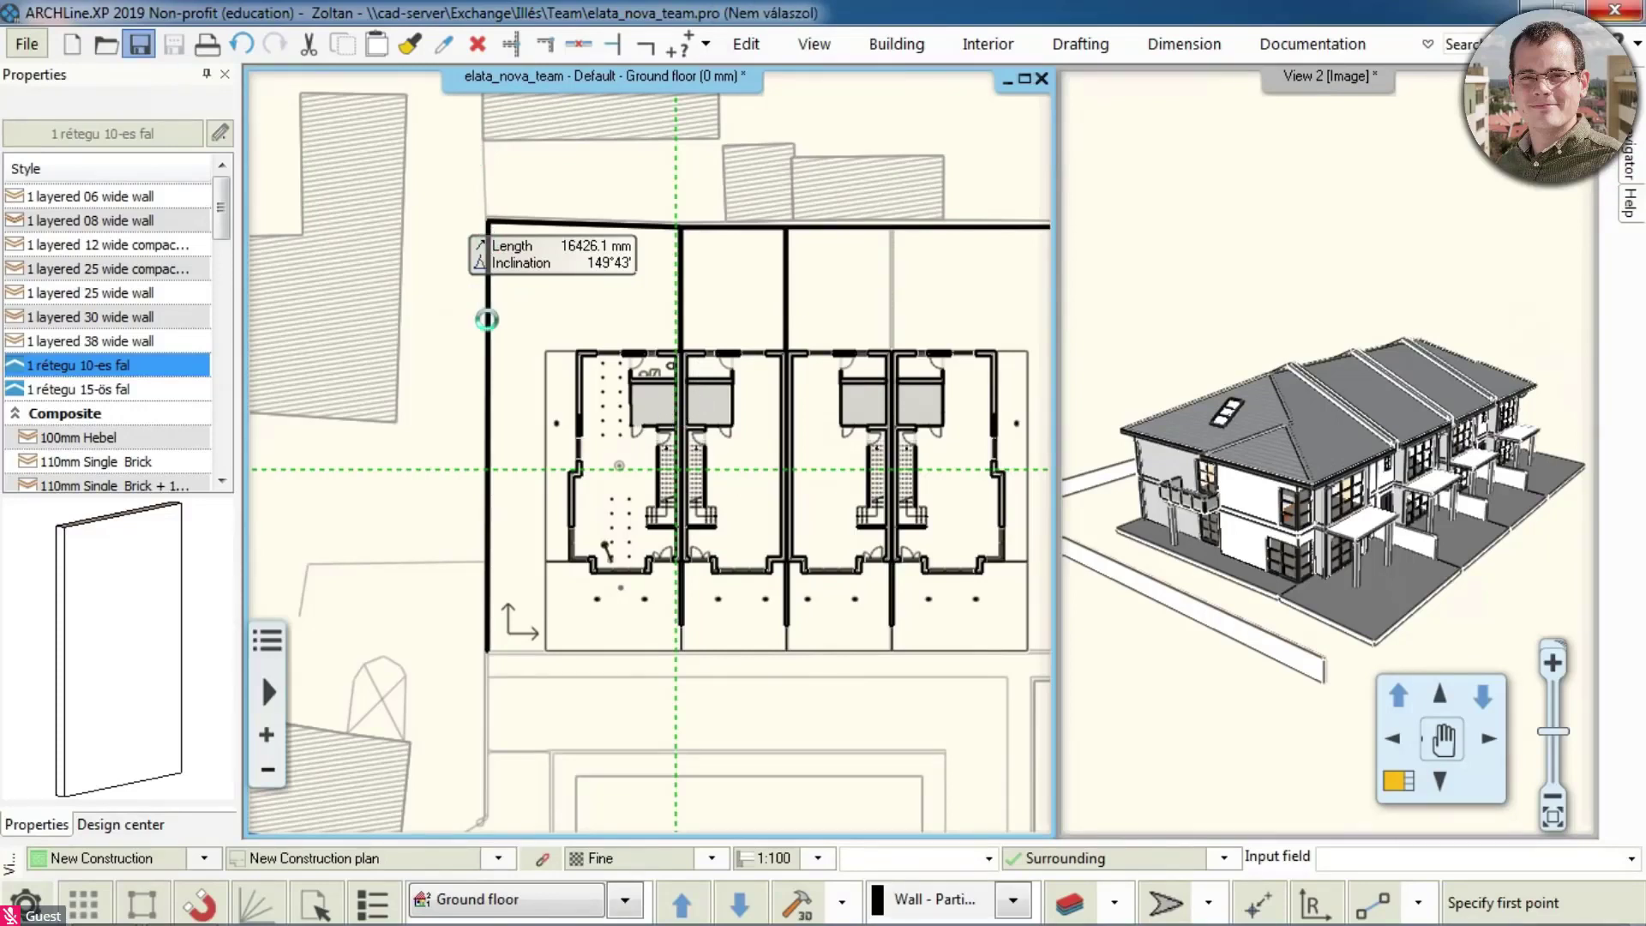
# Step: Save the project
pyautogui.click(139, 45)
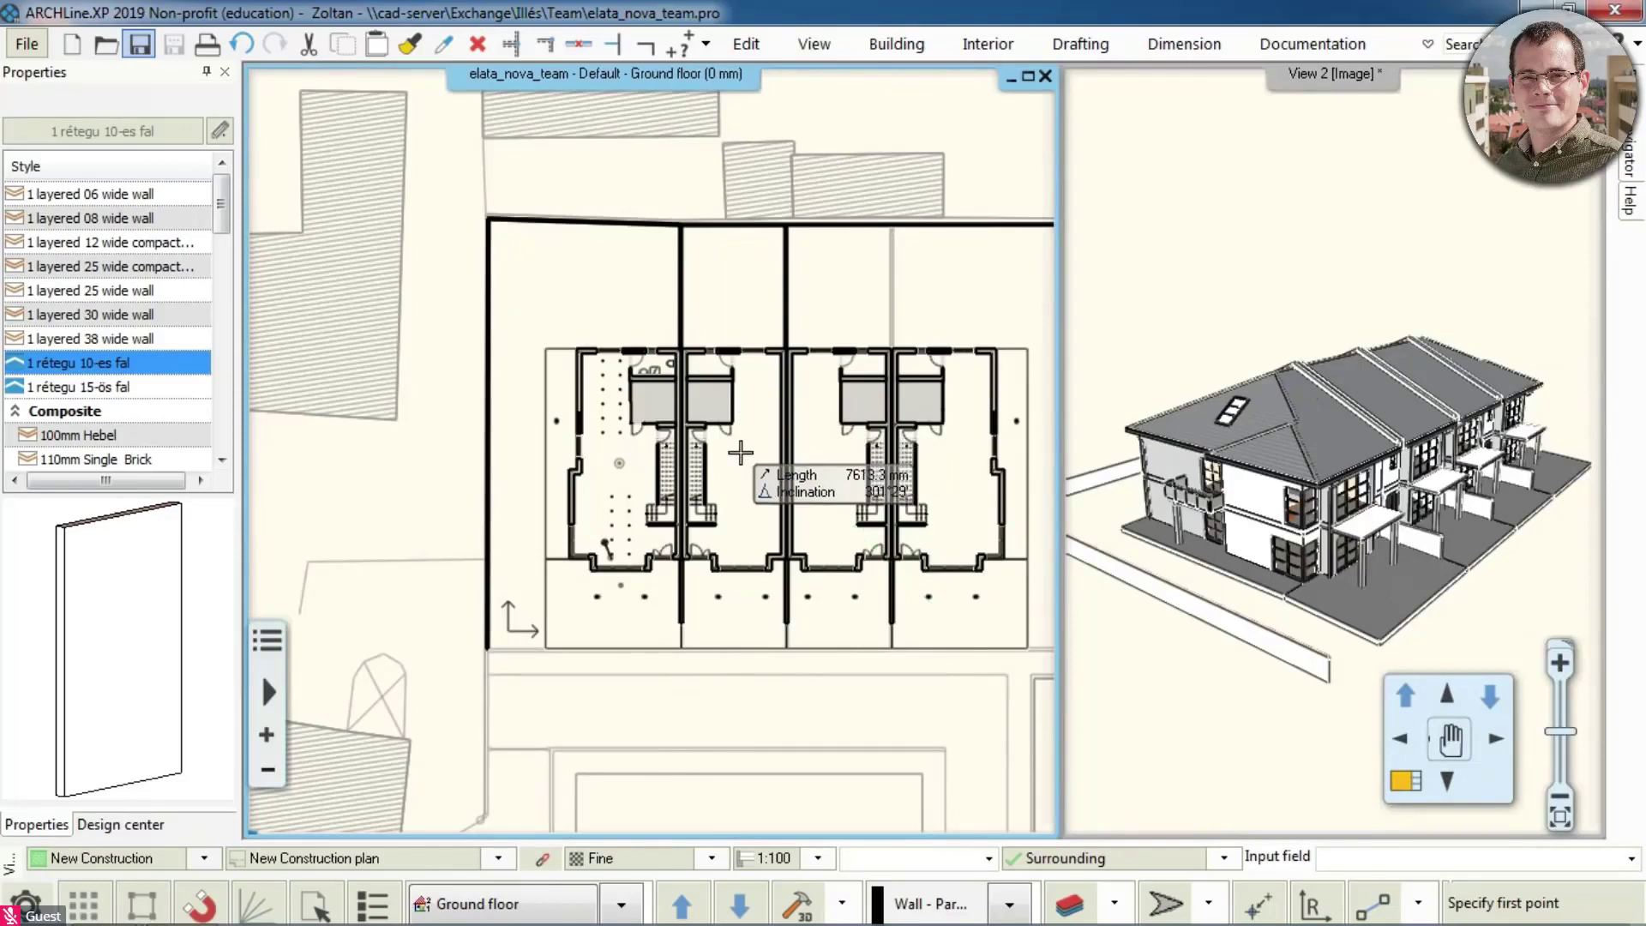
pyautogui.press('Escape')
pyautogui.scroll(-2, 763, 459)
pyautogui.hscroll(3, 776, 455)
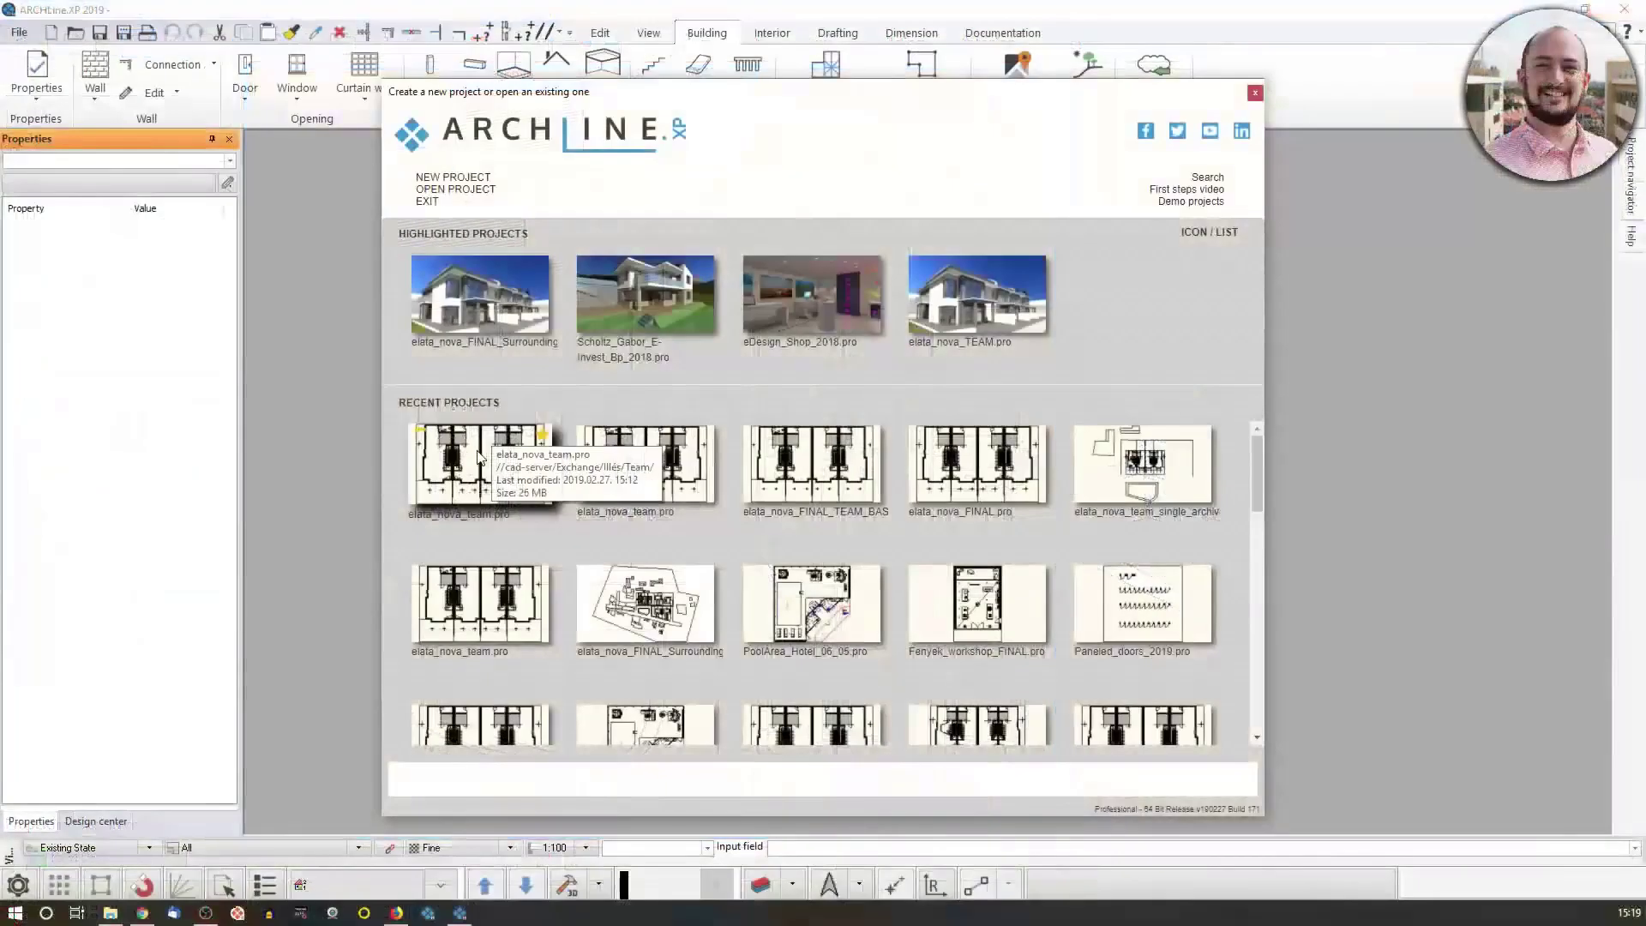
# Step: Open elata_nova_team.pro from recent projects and log in as the second team member with their password
pyautogui.click(478, 468)
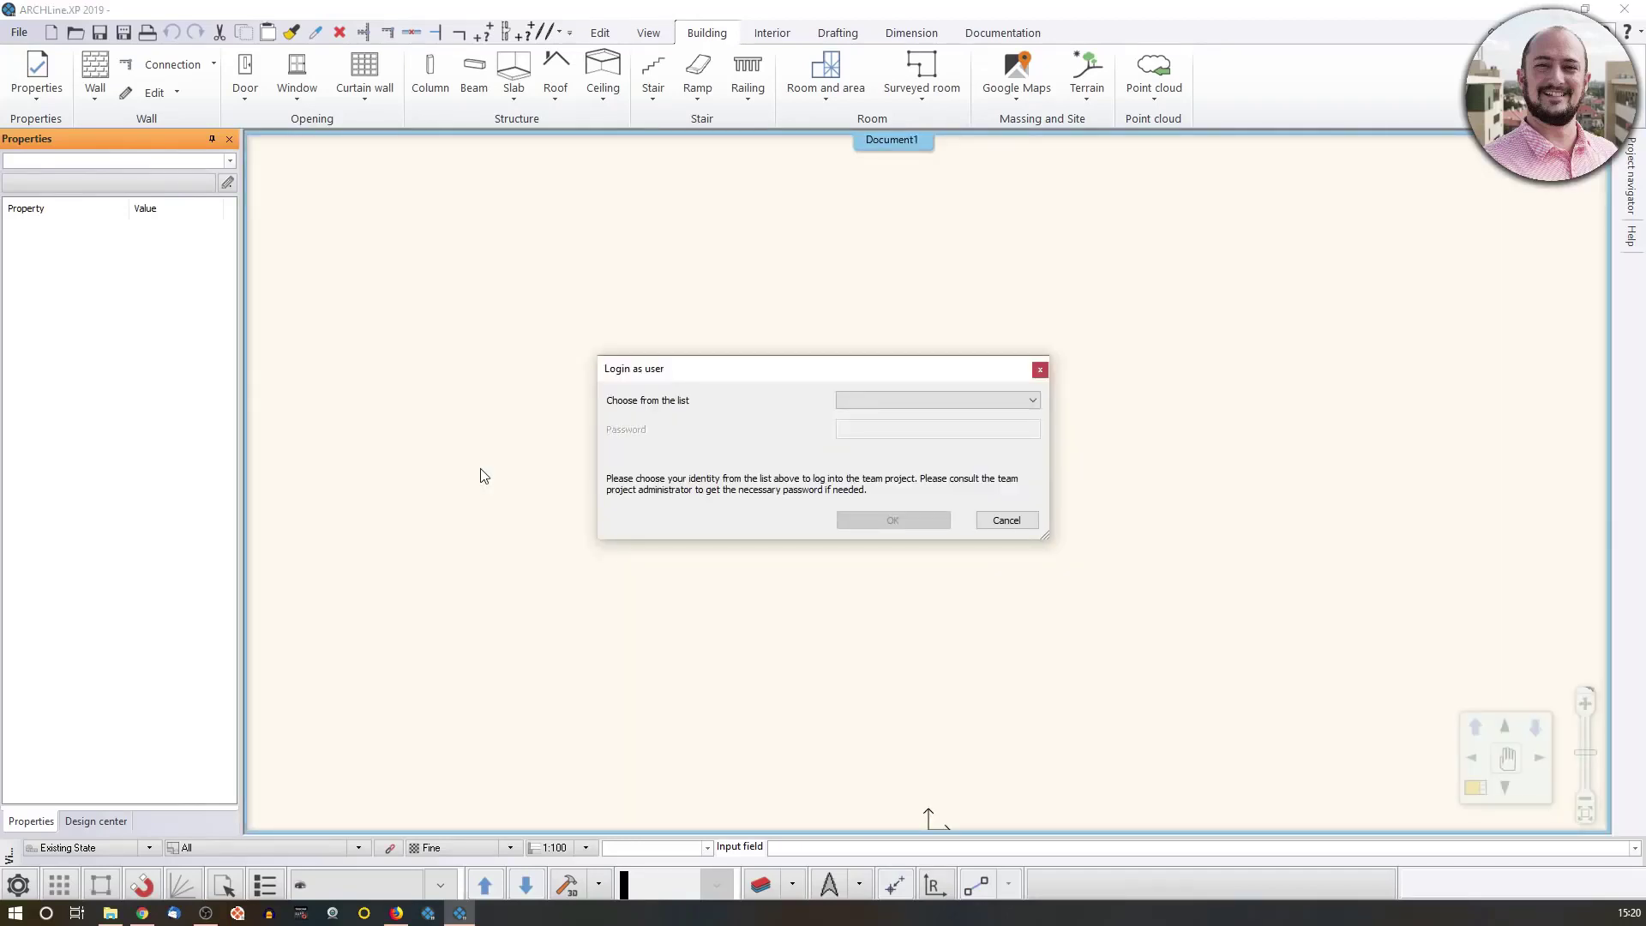
pyautogui.click(853, 401)
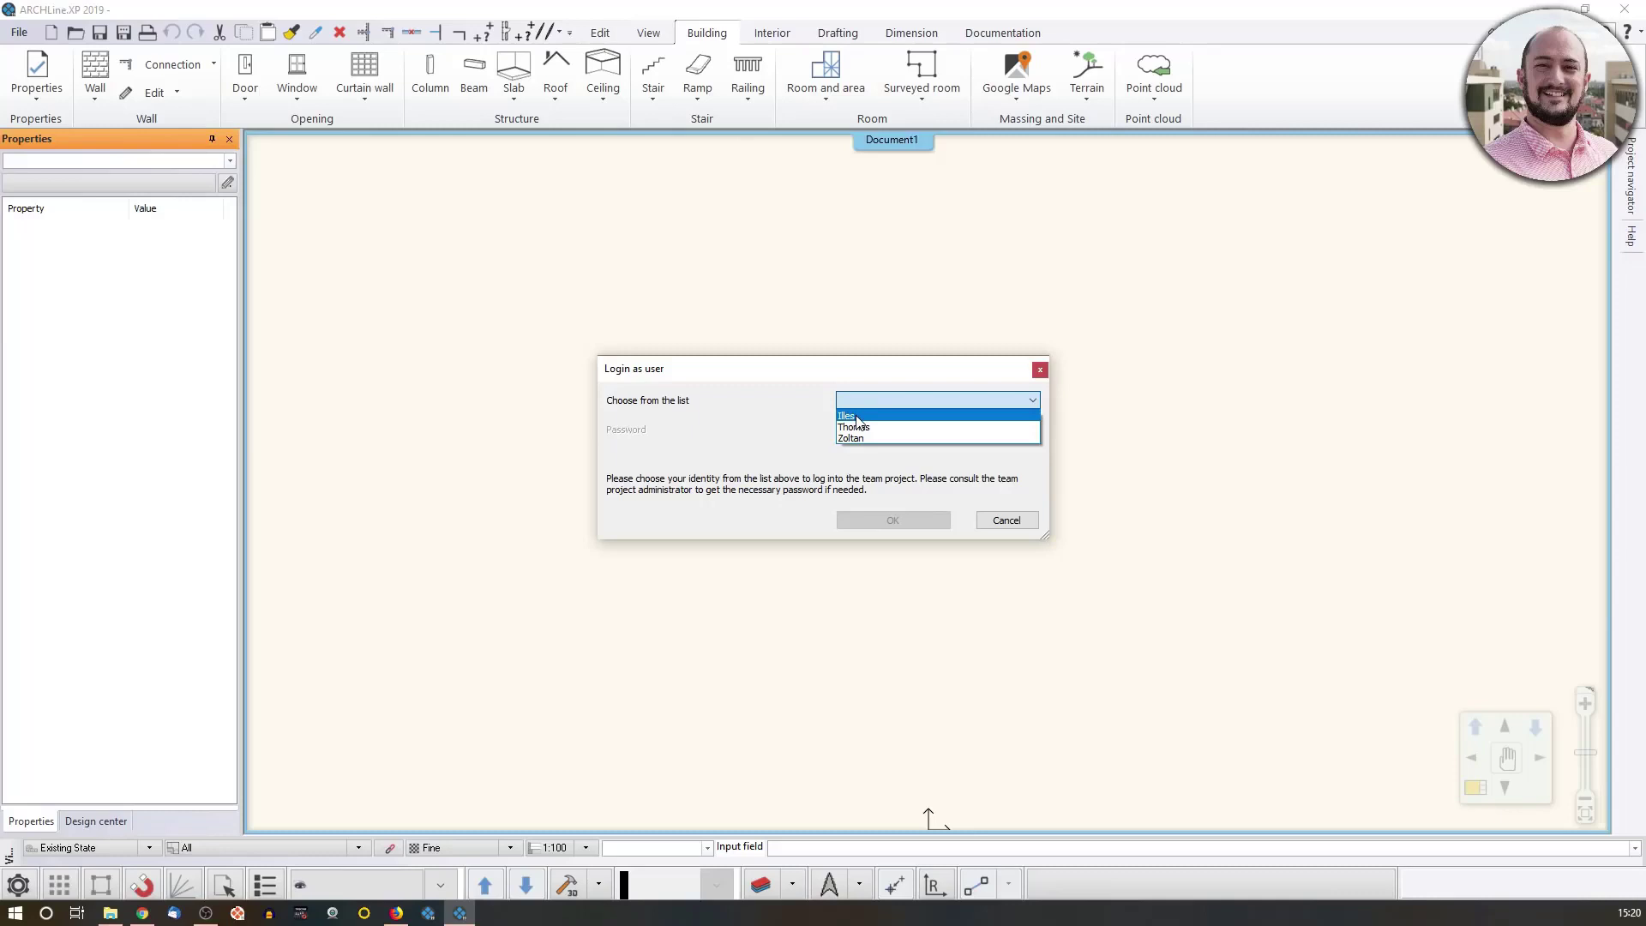
pyautogui.click(857, 416)
pyautogui.click(858, 427)
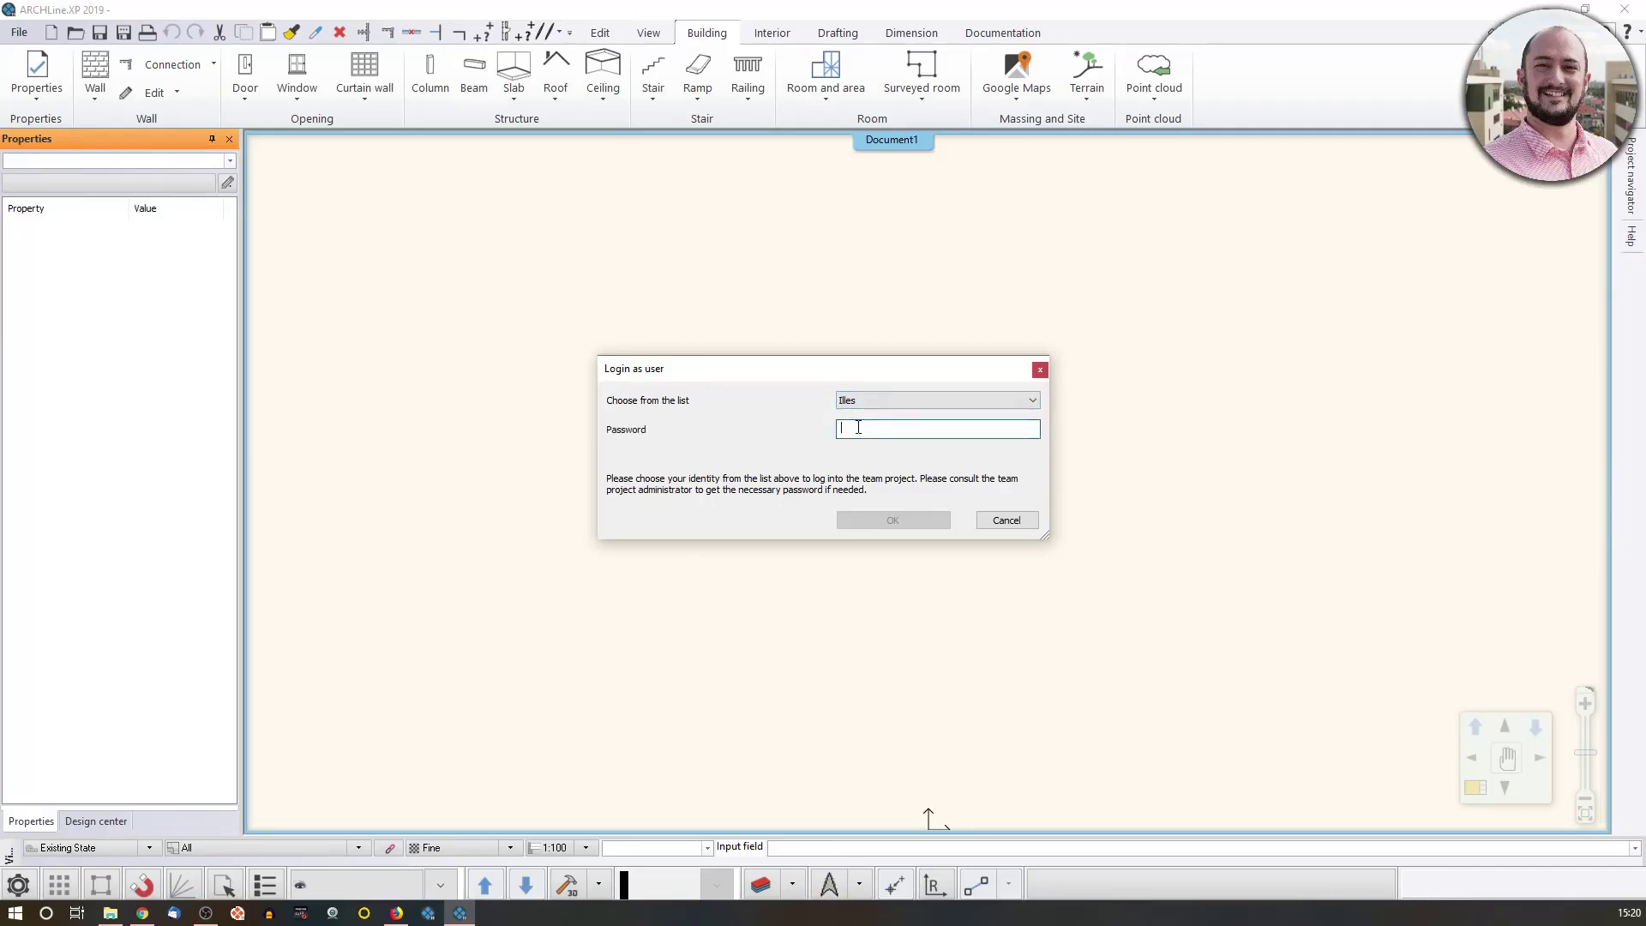
pyautogui.write('******')
pyautogui.press('Return')
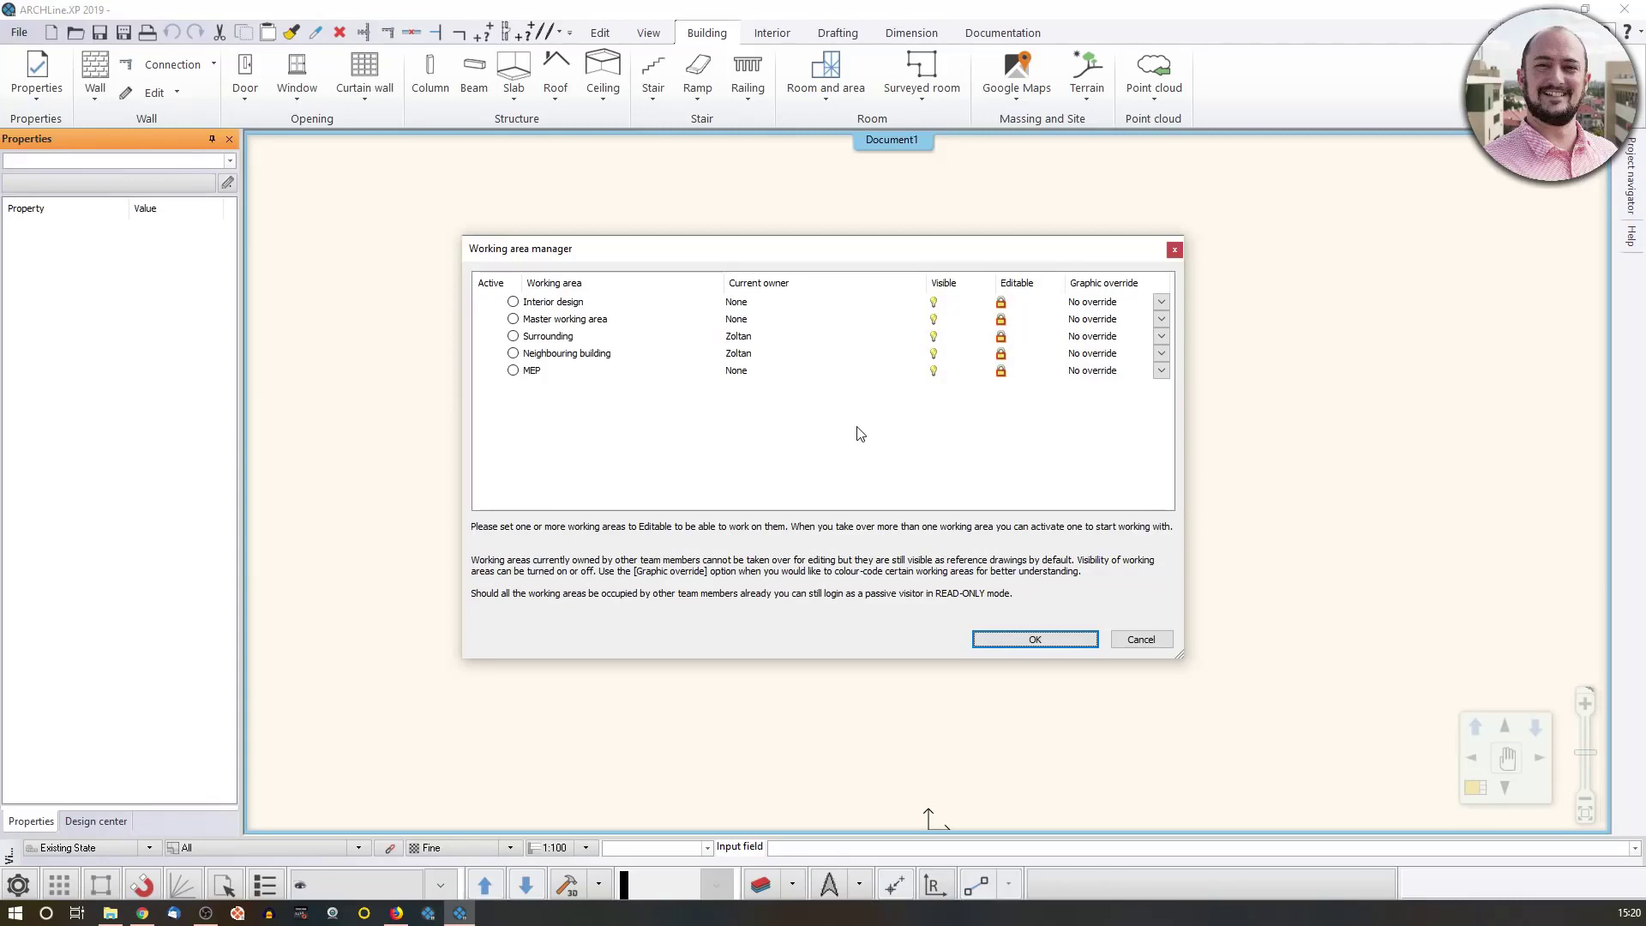
# Step: In the Working area manager, take over Interior design and make MEP editable for this user
pyautogui.click(541, 305)
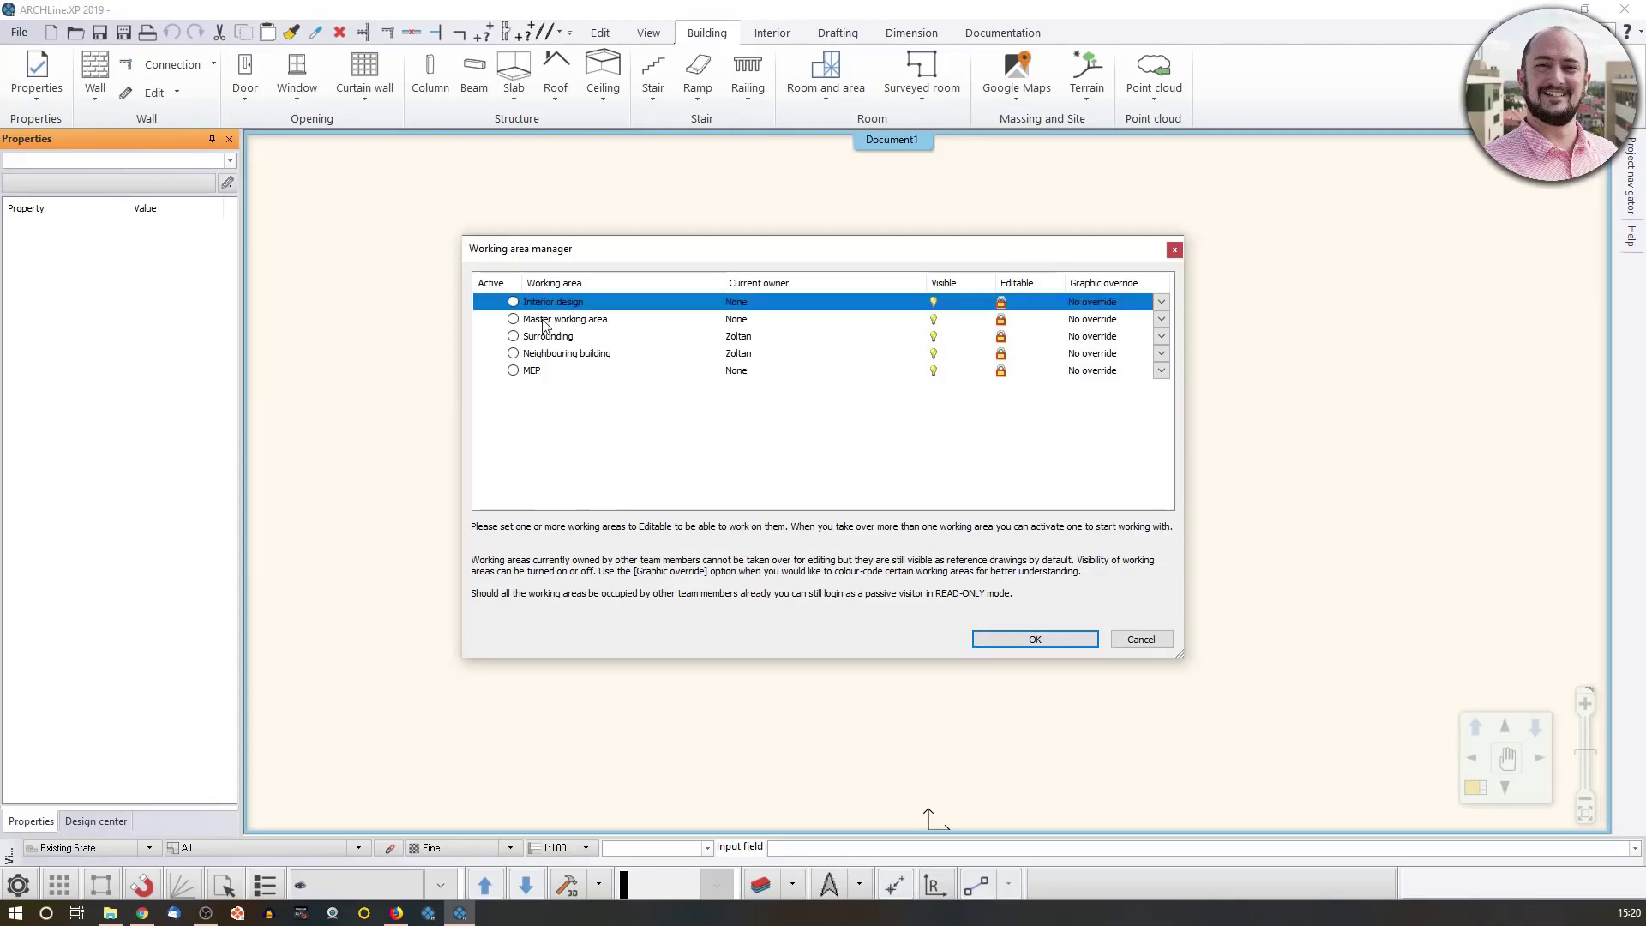
pyautogui.click(562, 322)
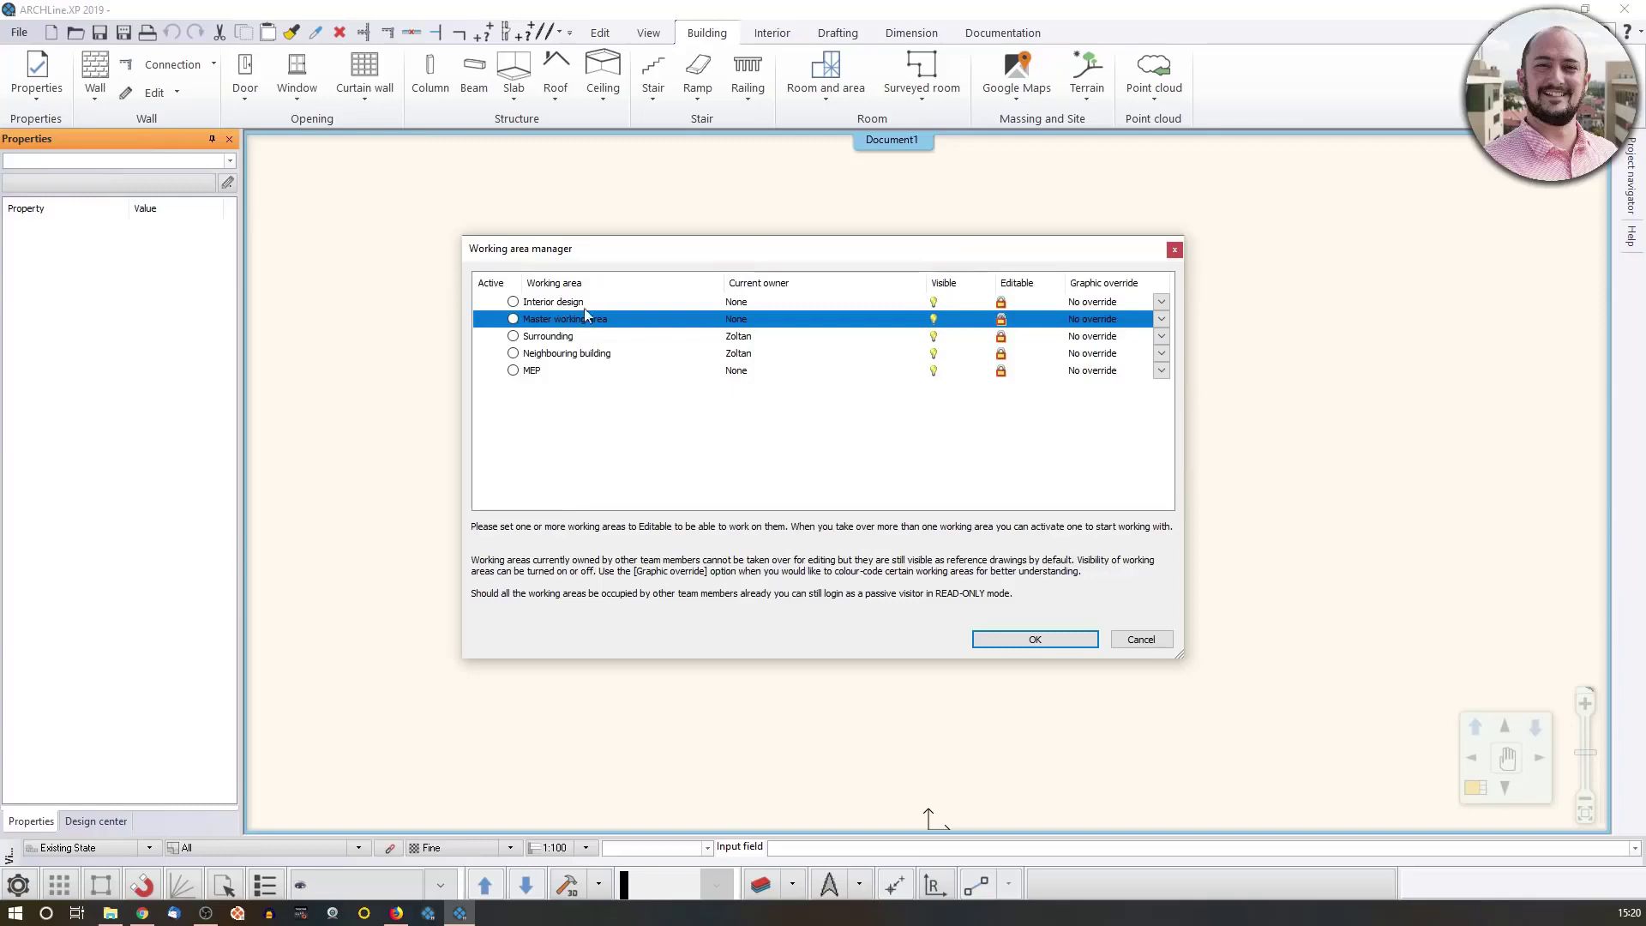
pyautogui.click(594, 305)
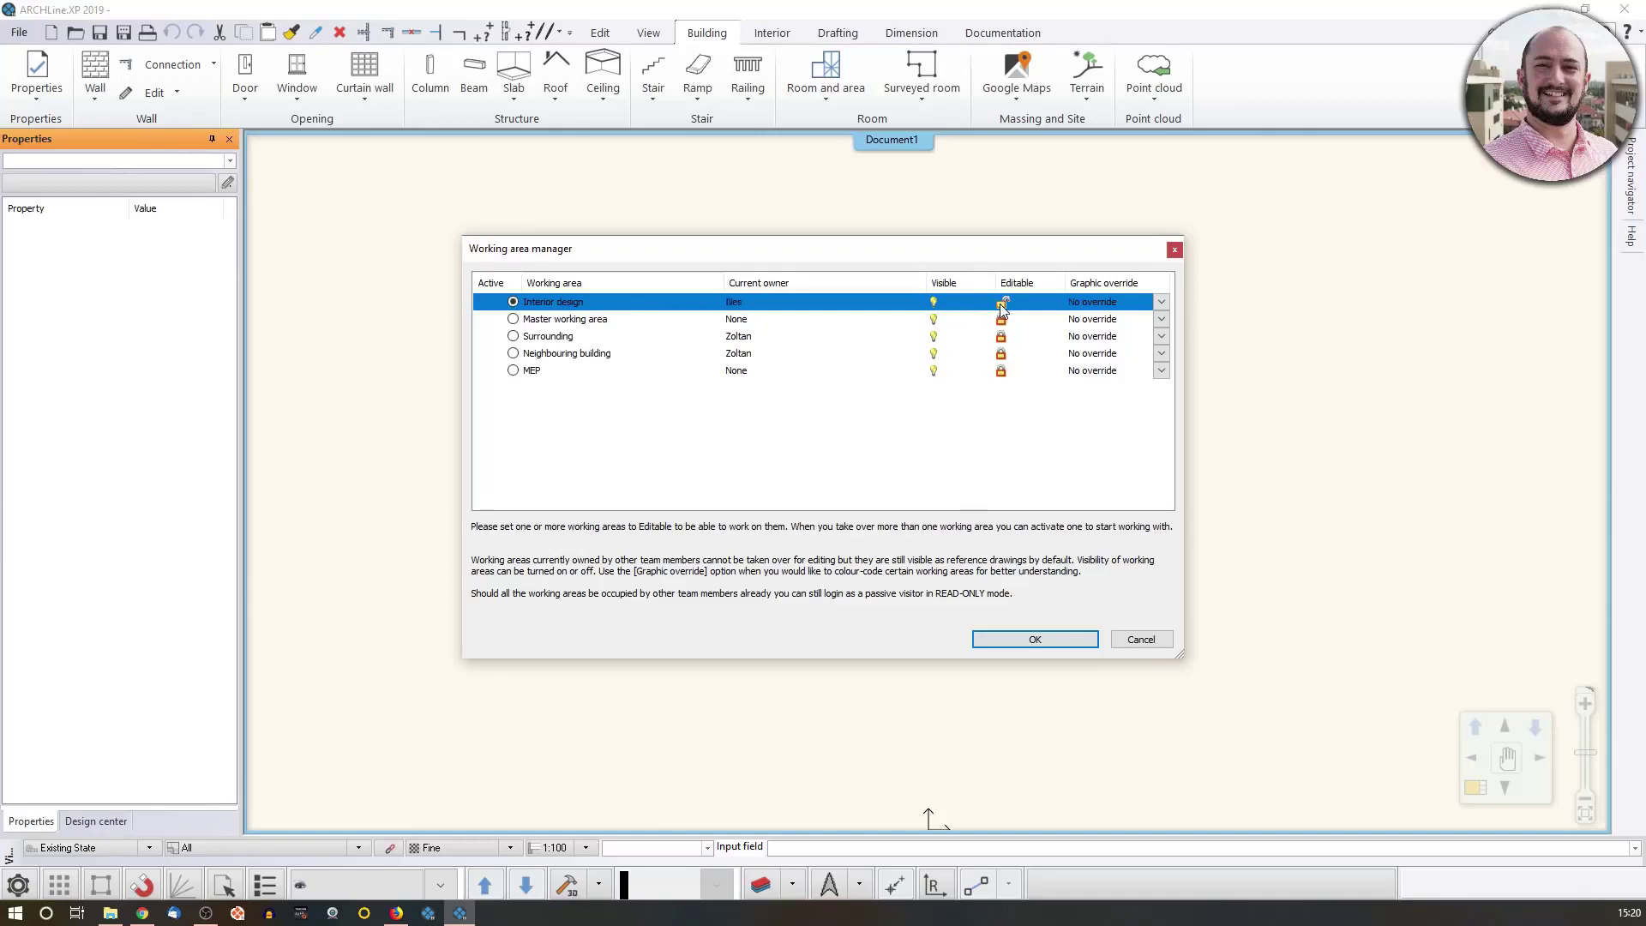
pyautogui.click(547, 373)
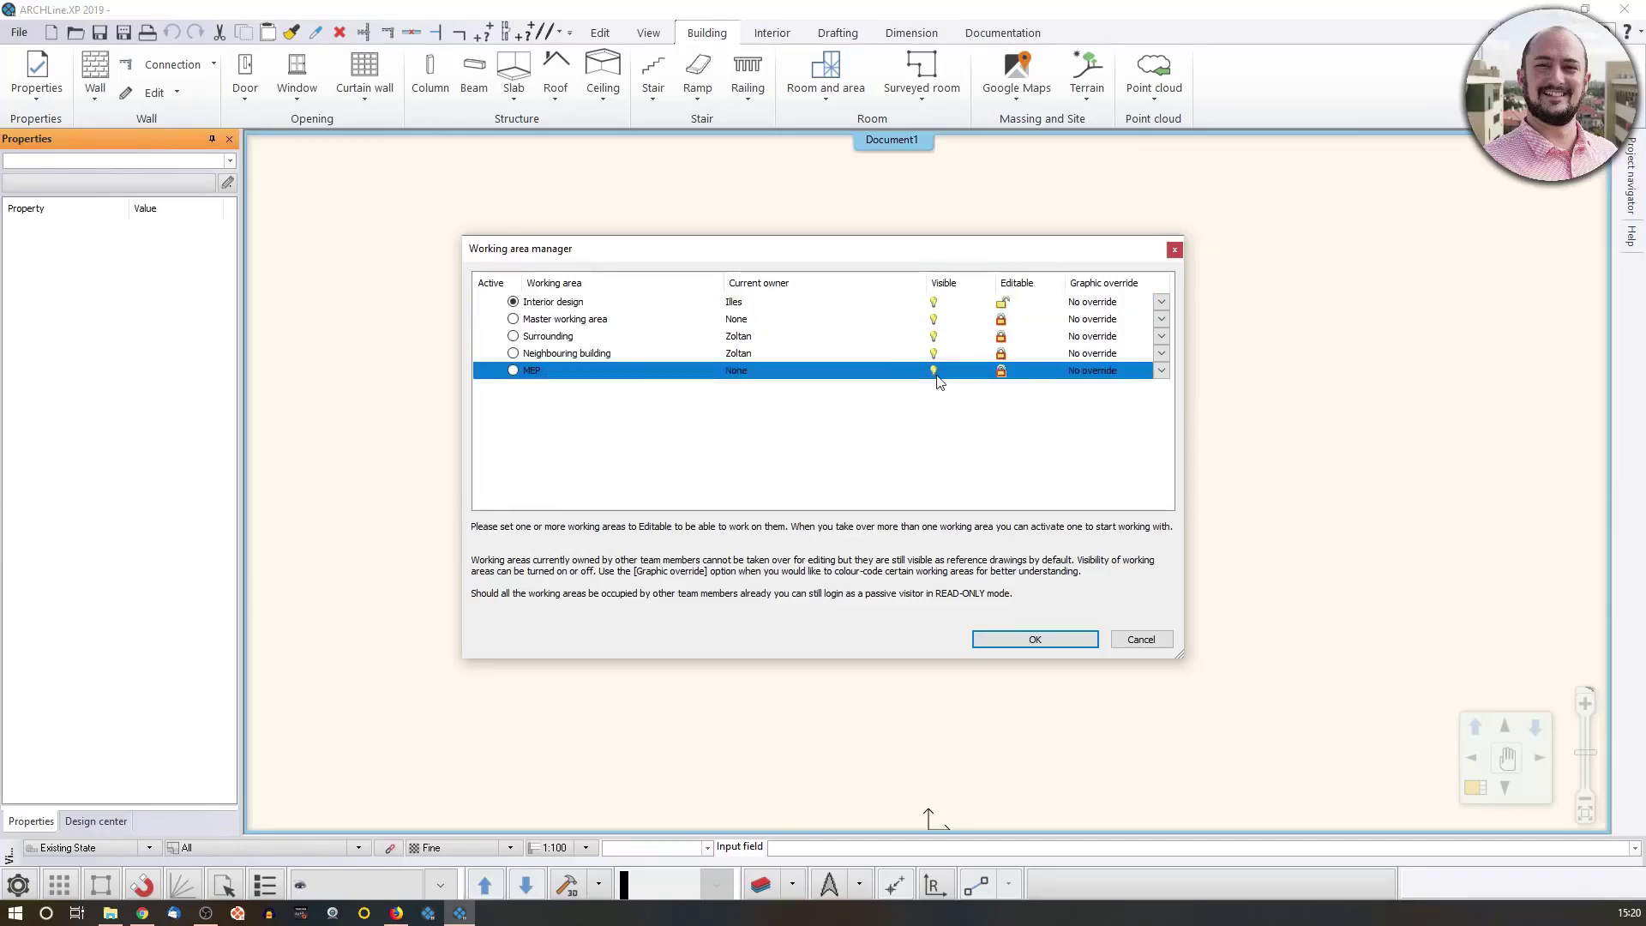
pyautogui.click(1002, 372)
# Step: Release MEP, retake only Interior design as the active working area, and confirm the setup
pyautogui.click(1003, 372)
pyautogui.click(1005, 302)
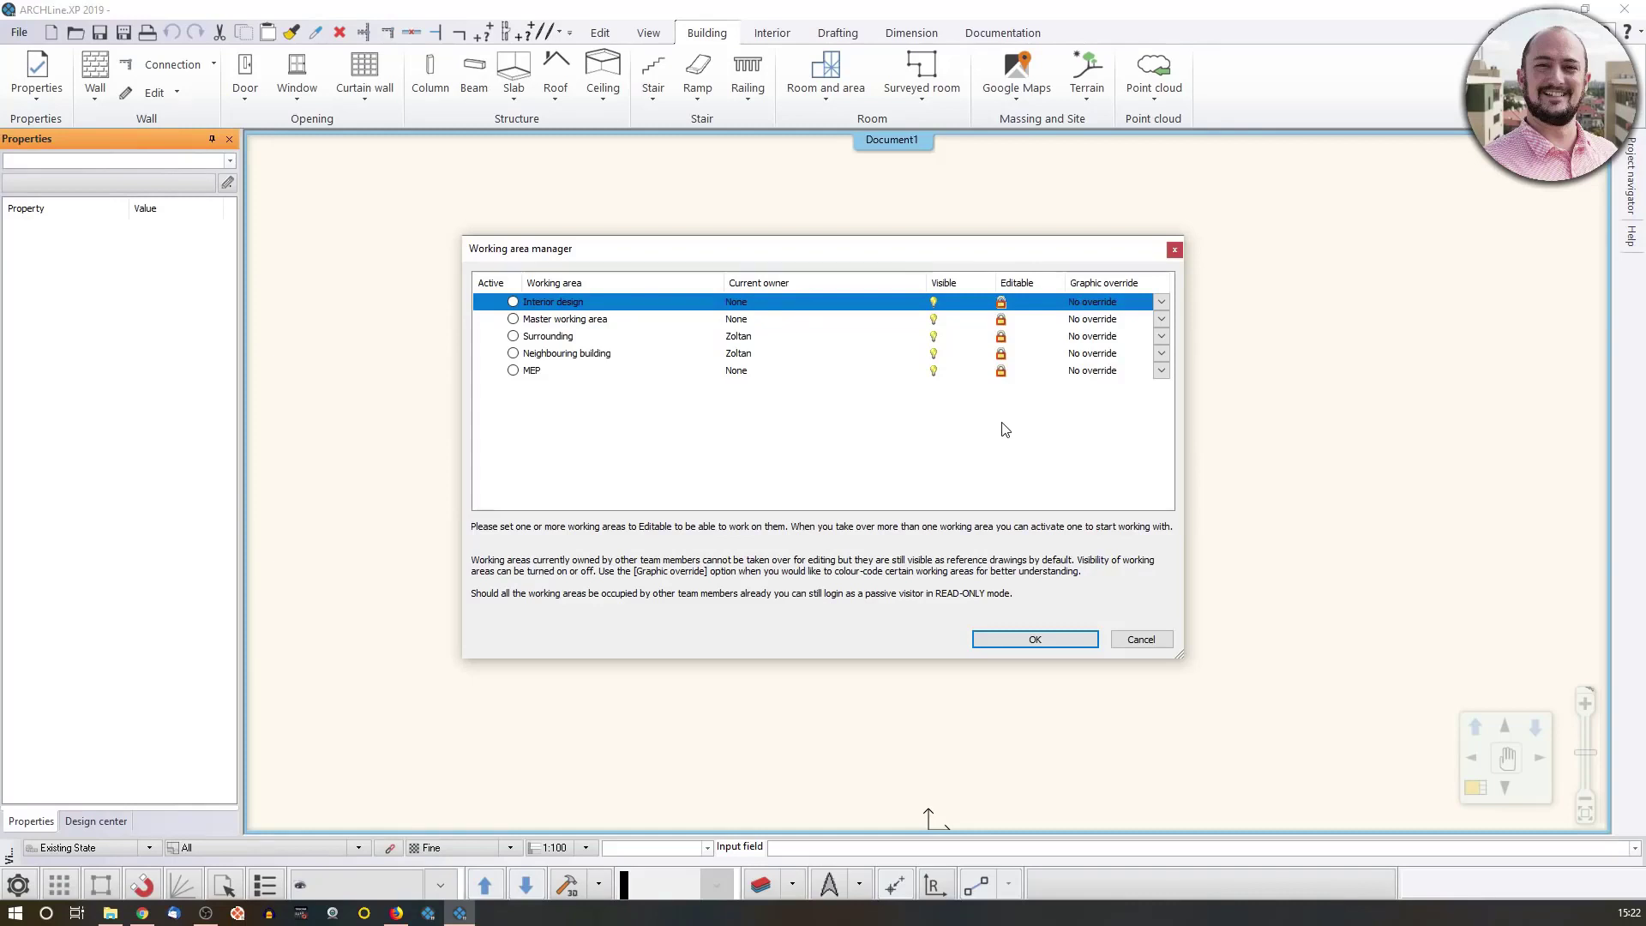
pyautogui.click(1000, 302)
pyautogui.click(1036, 639)
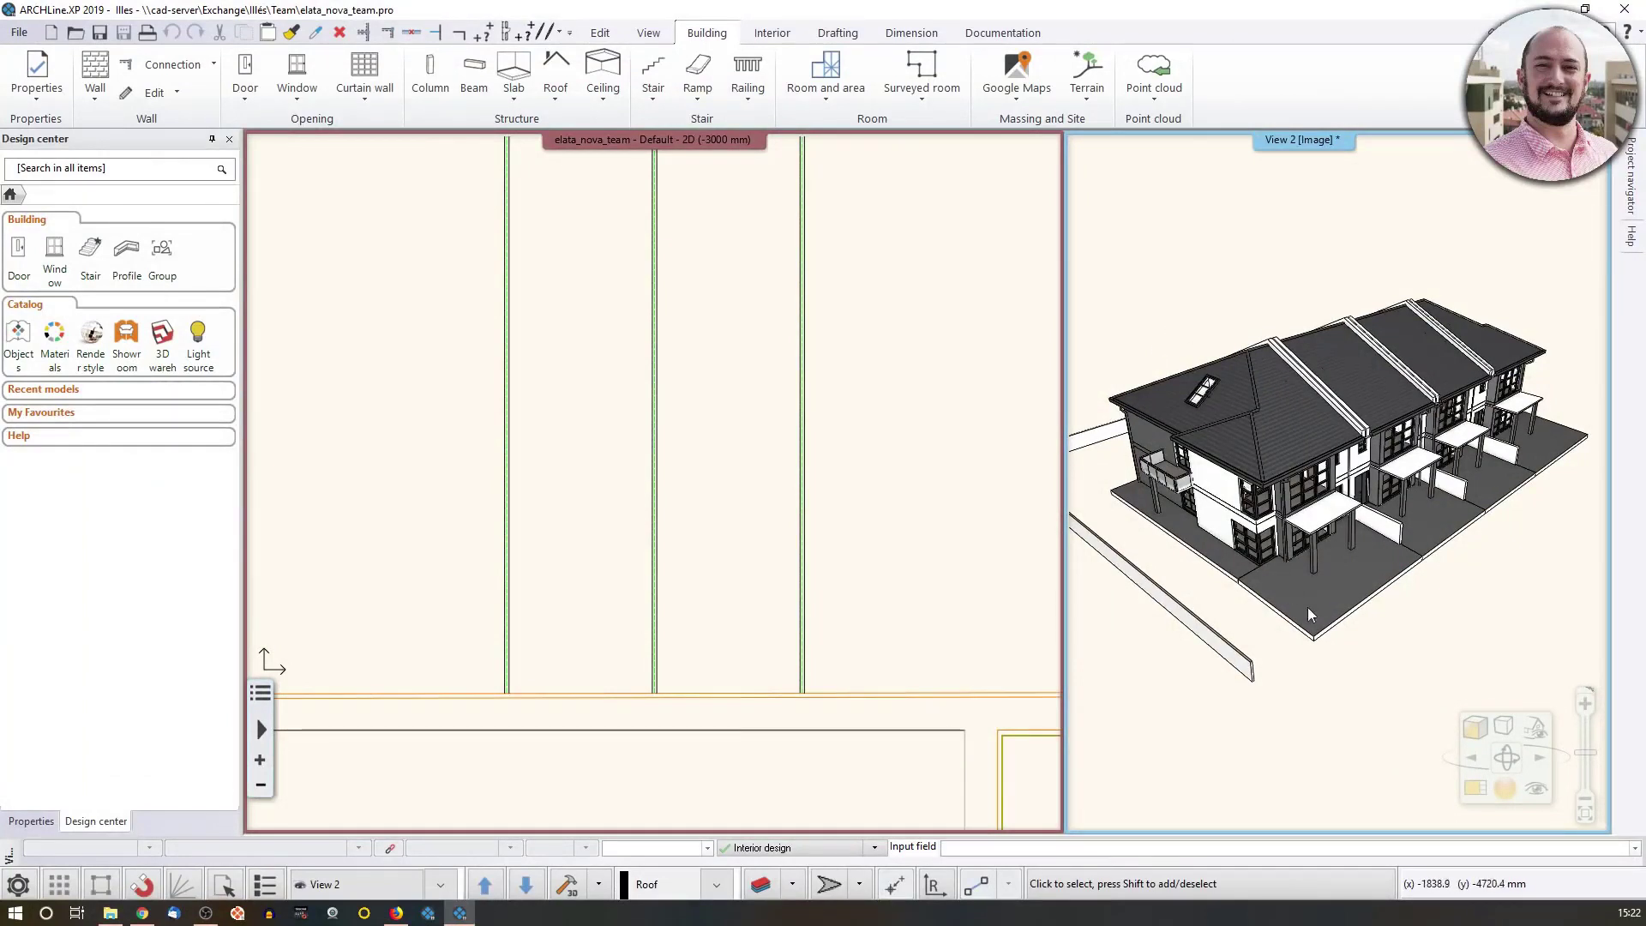
# Step: Swap the panes so the 3D view sits left and the site plan right
pyautogui.click(810, 815)
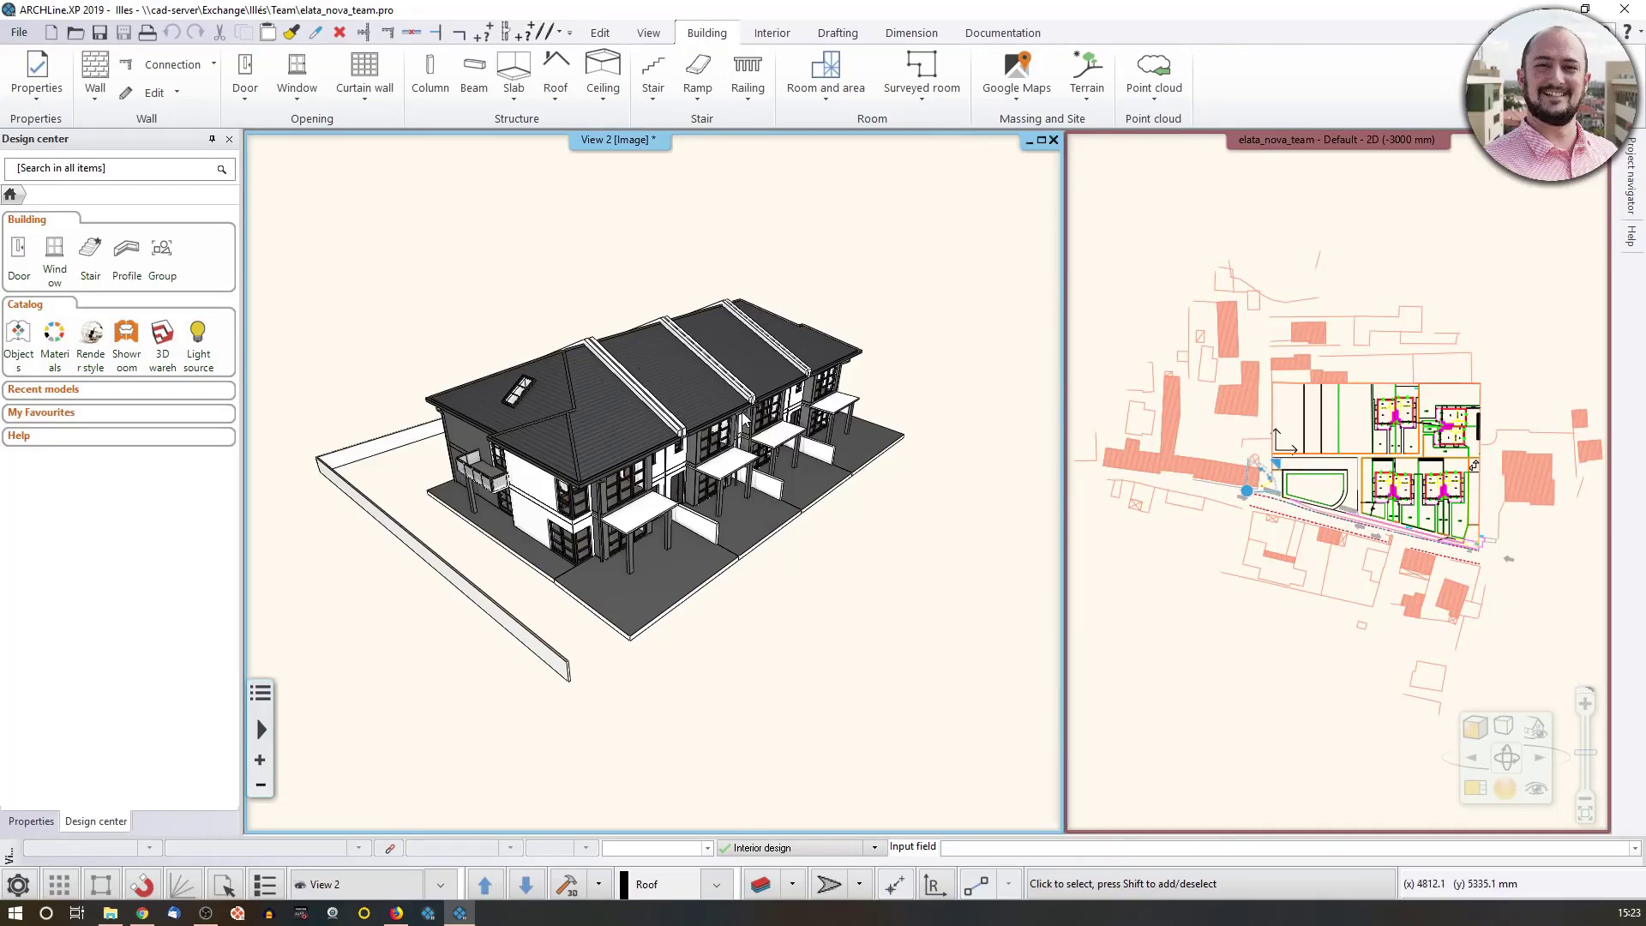
# Step: Move the plan to the left pane on Ground floor, zoom into the units, and open 3D Warehouse
pyautogui.click(1171, 474)
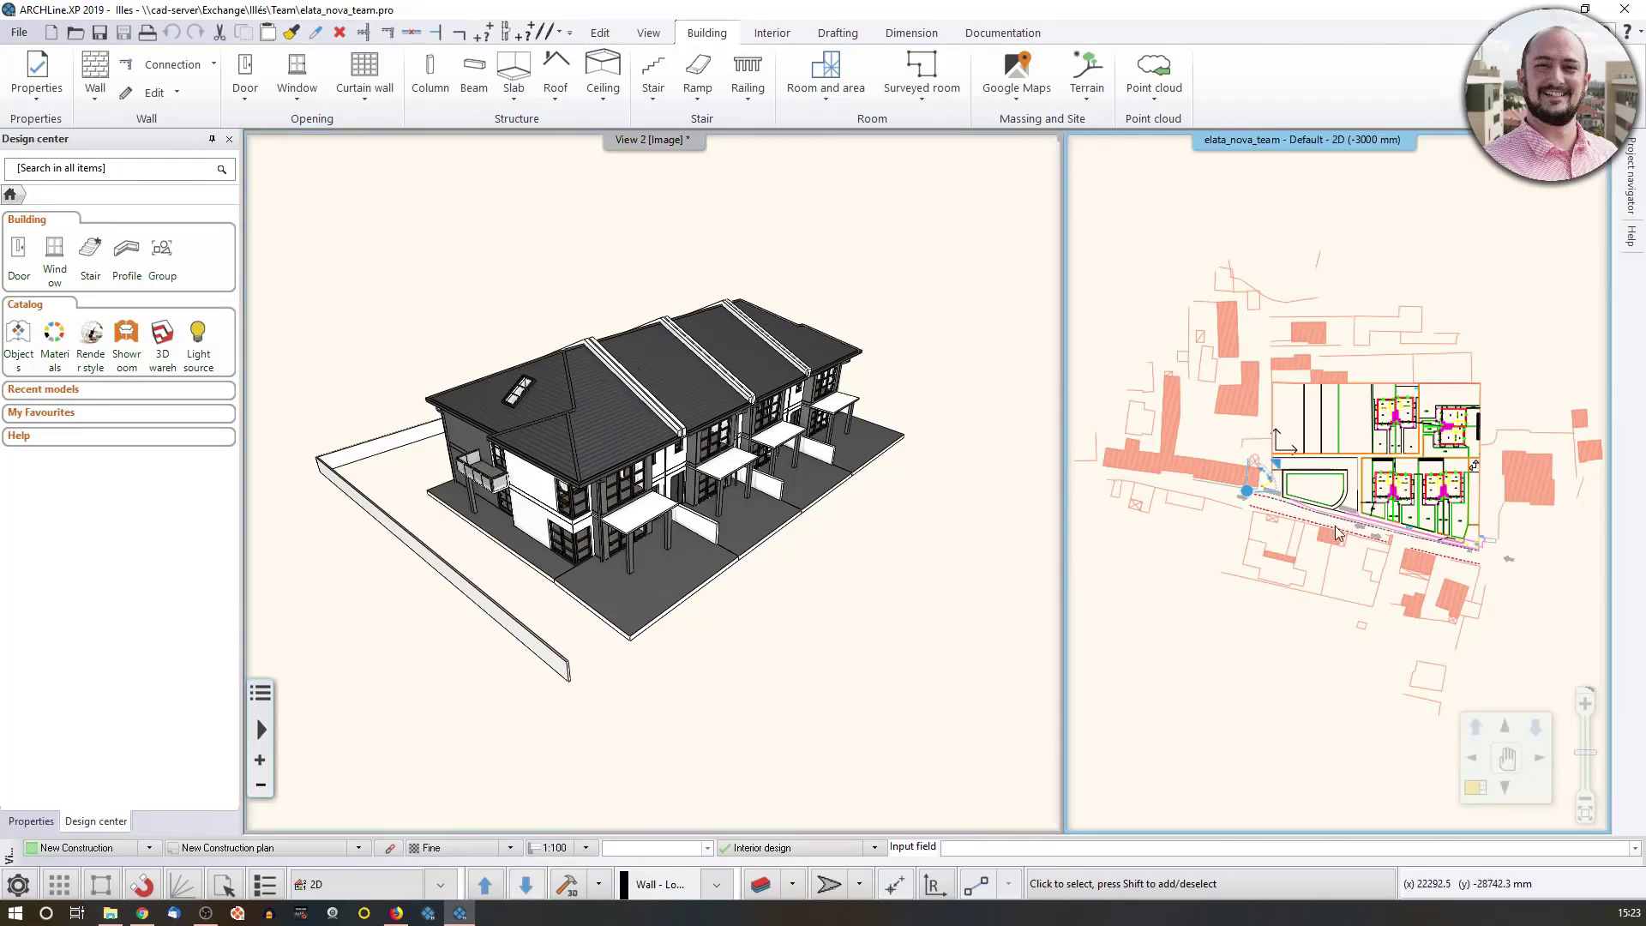
pyautogui.click(1475, 786)
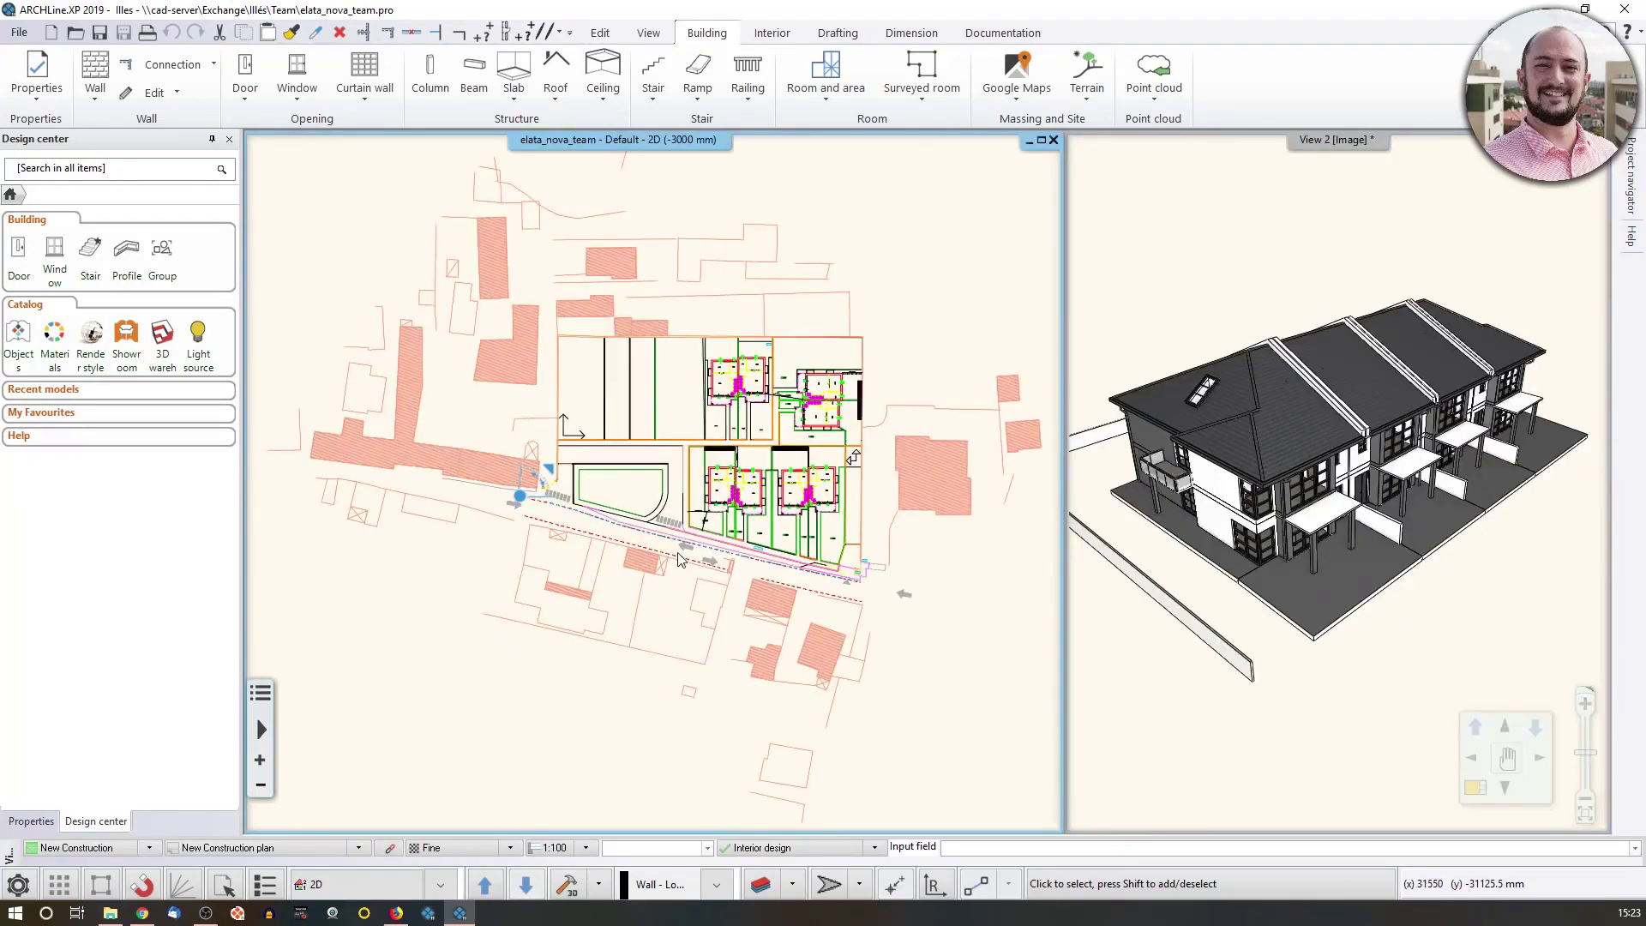
pyautogui.press('pageup')
pyautogui.scroll(6, 629, 495)
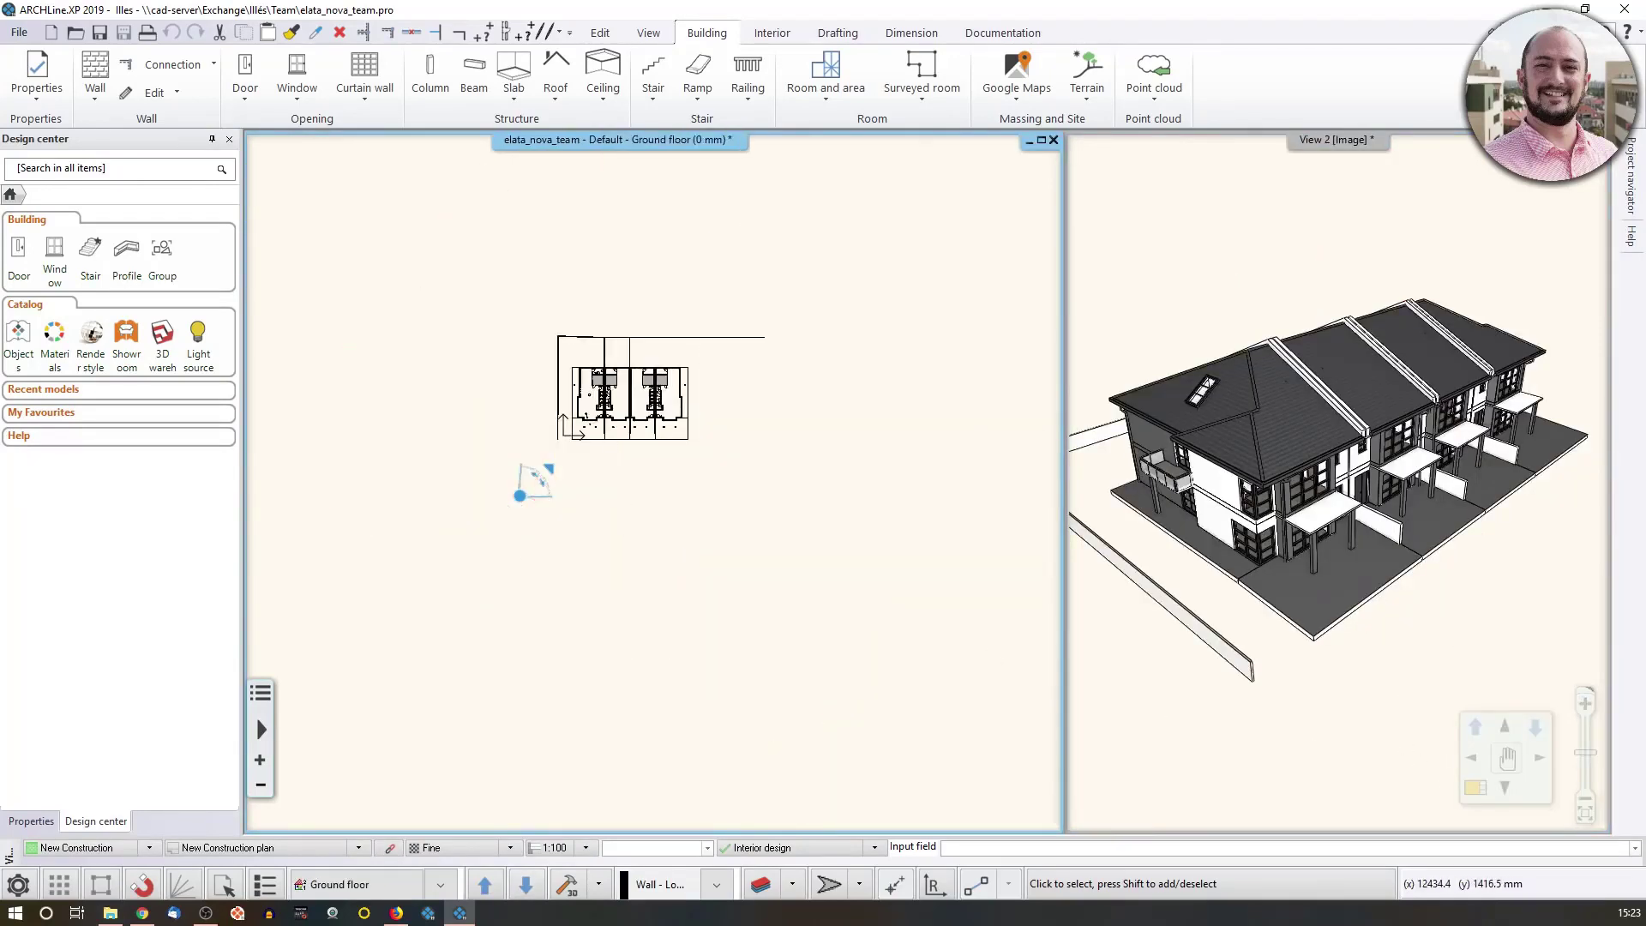
pyautogui.scroll(2, 634, 506)
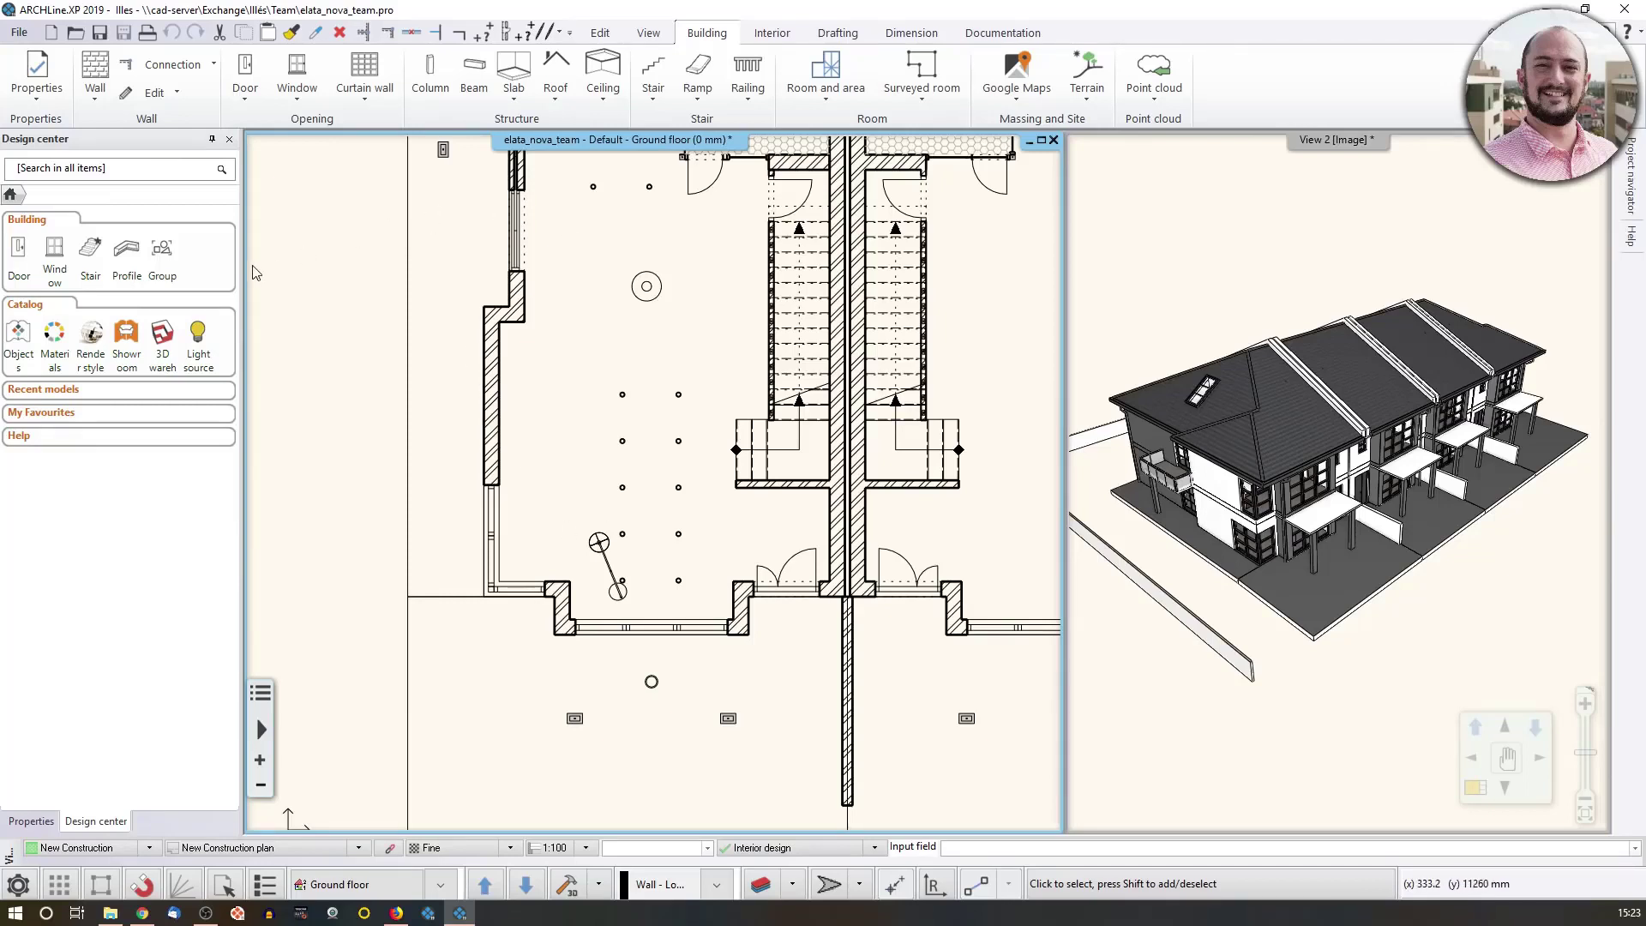
pyautogui.click(162, 336)
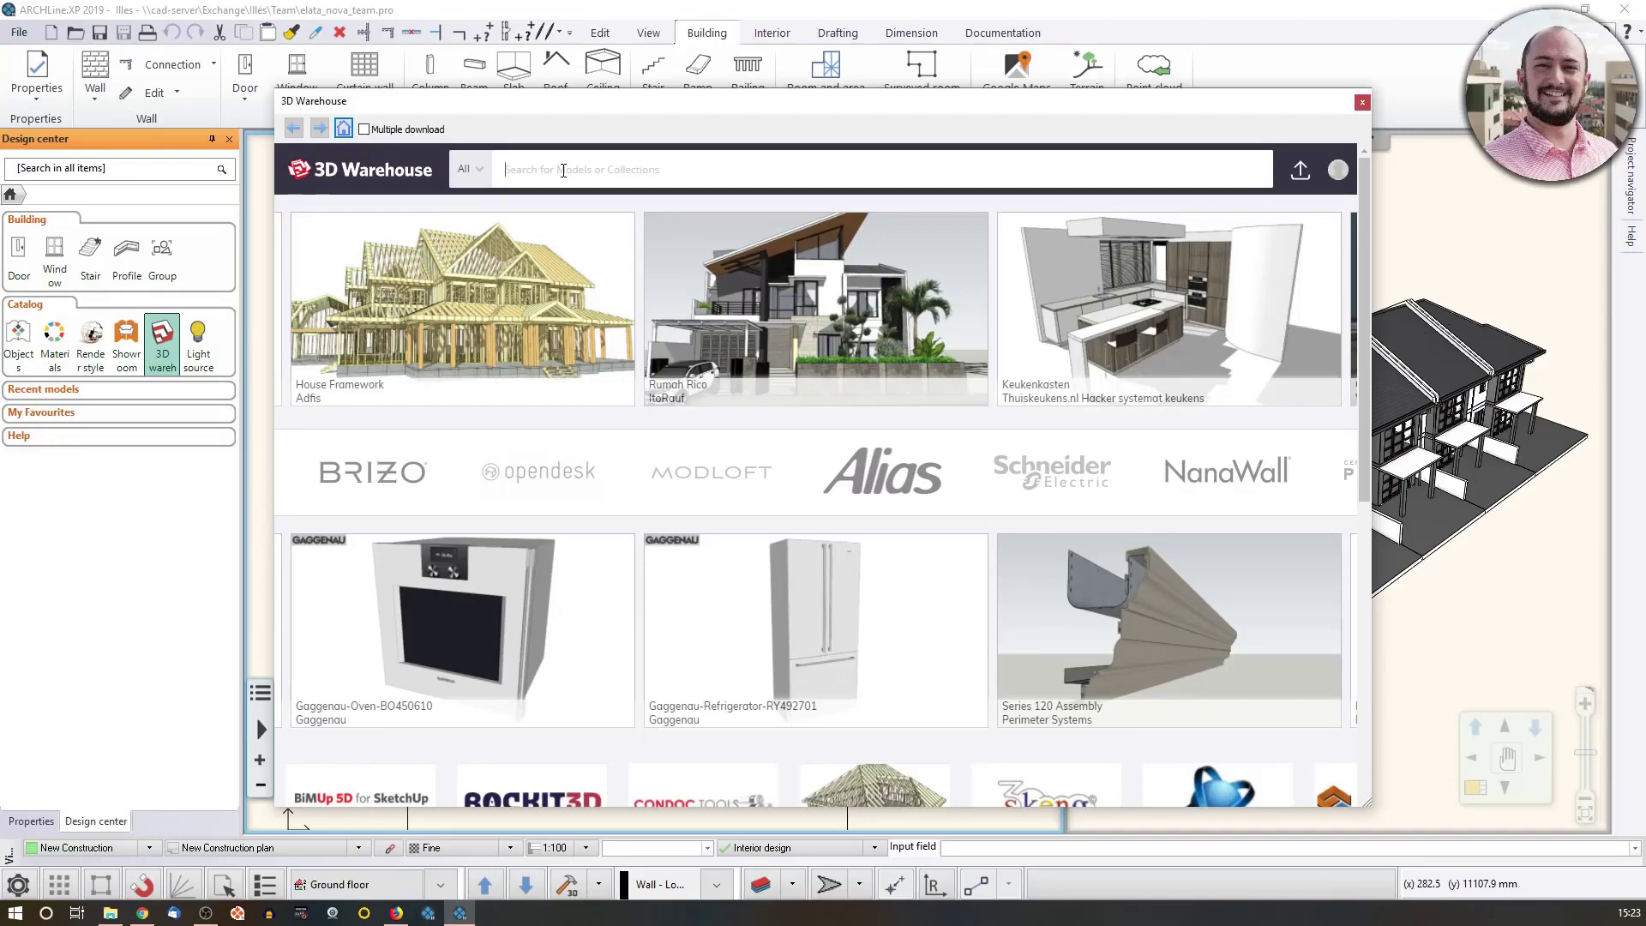
# Step: Search 3D Warehouse for 'natuzzi sofa' and download the sofa natuzzi model as SketchUp 2018
pyautogui.write('natu')
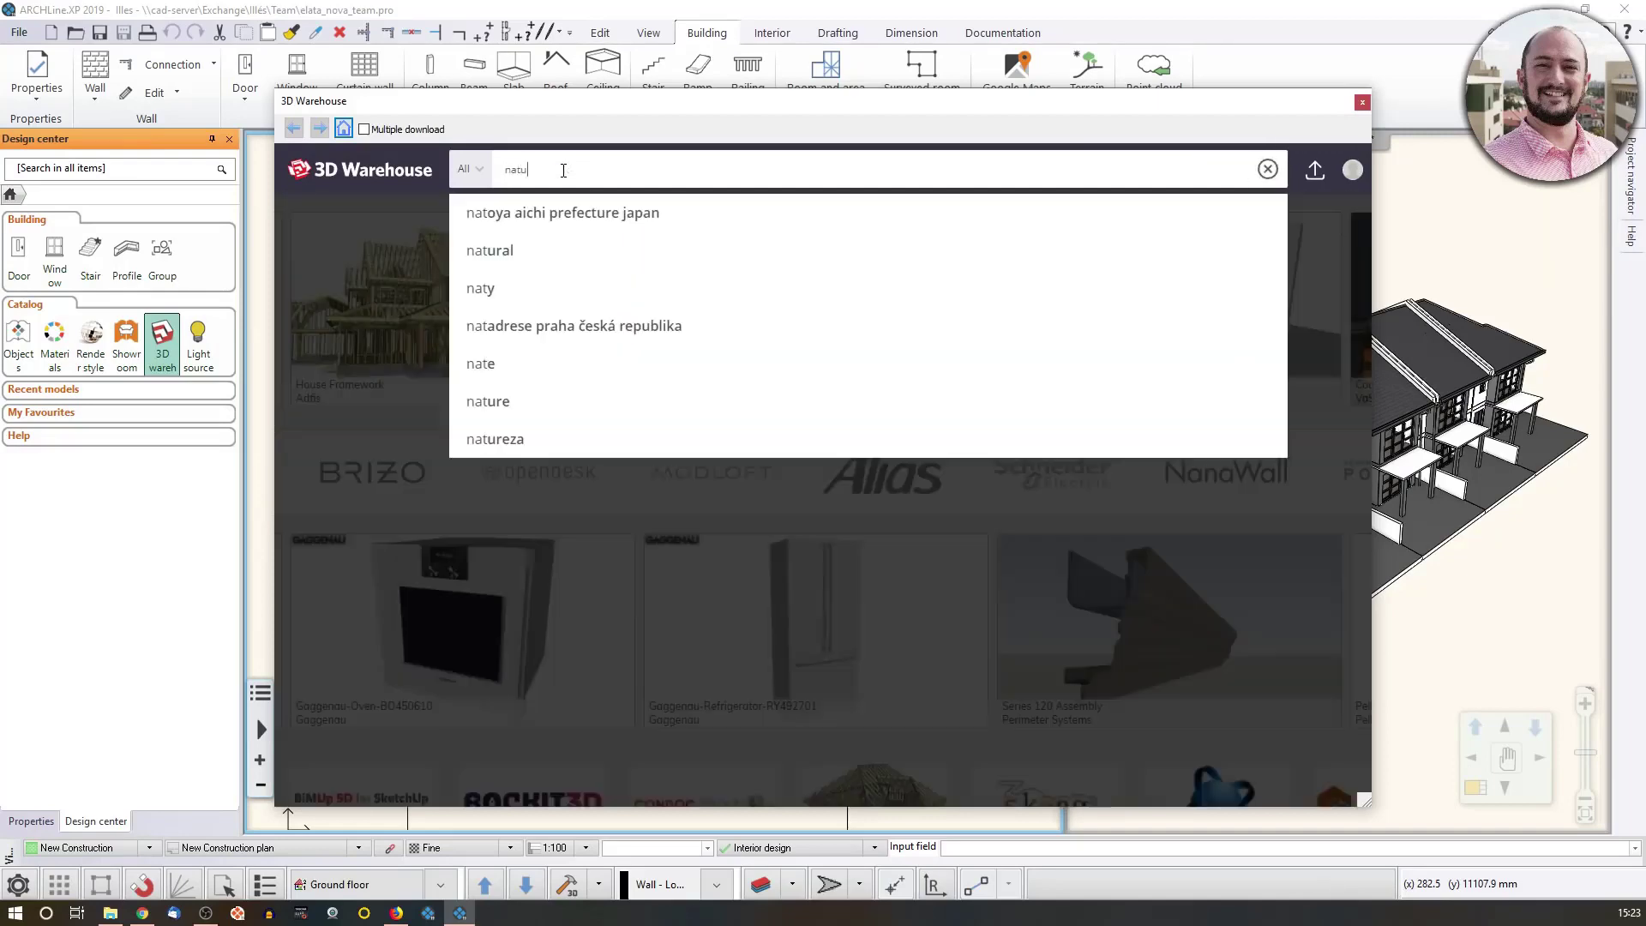
pyautogui.write('zzi sofa')
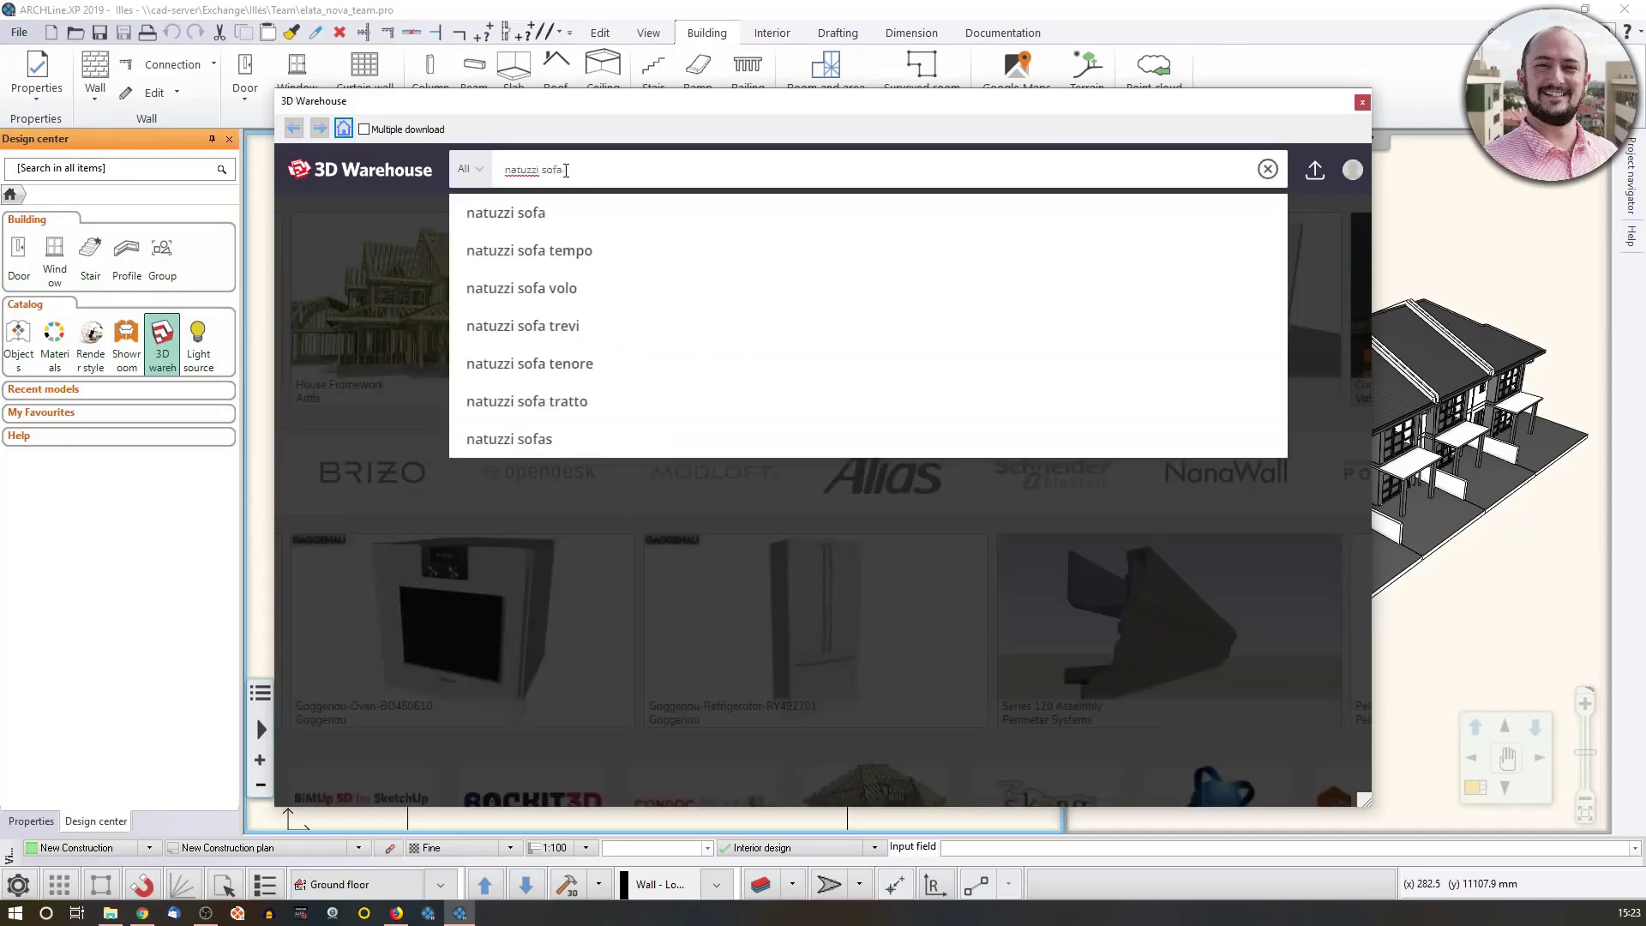
pyautogui.click(583, 220)
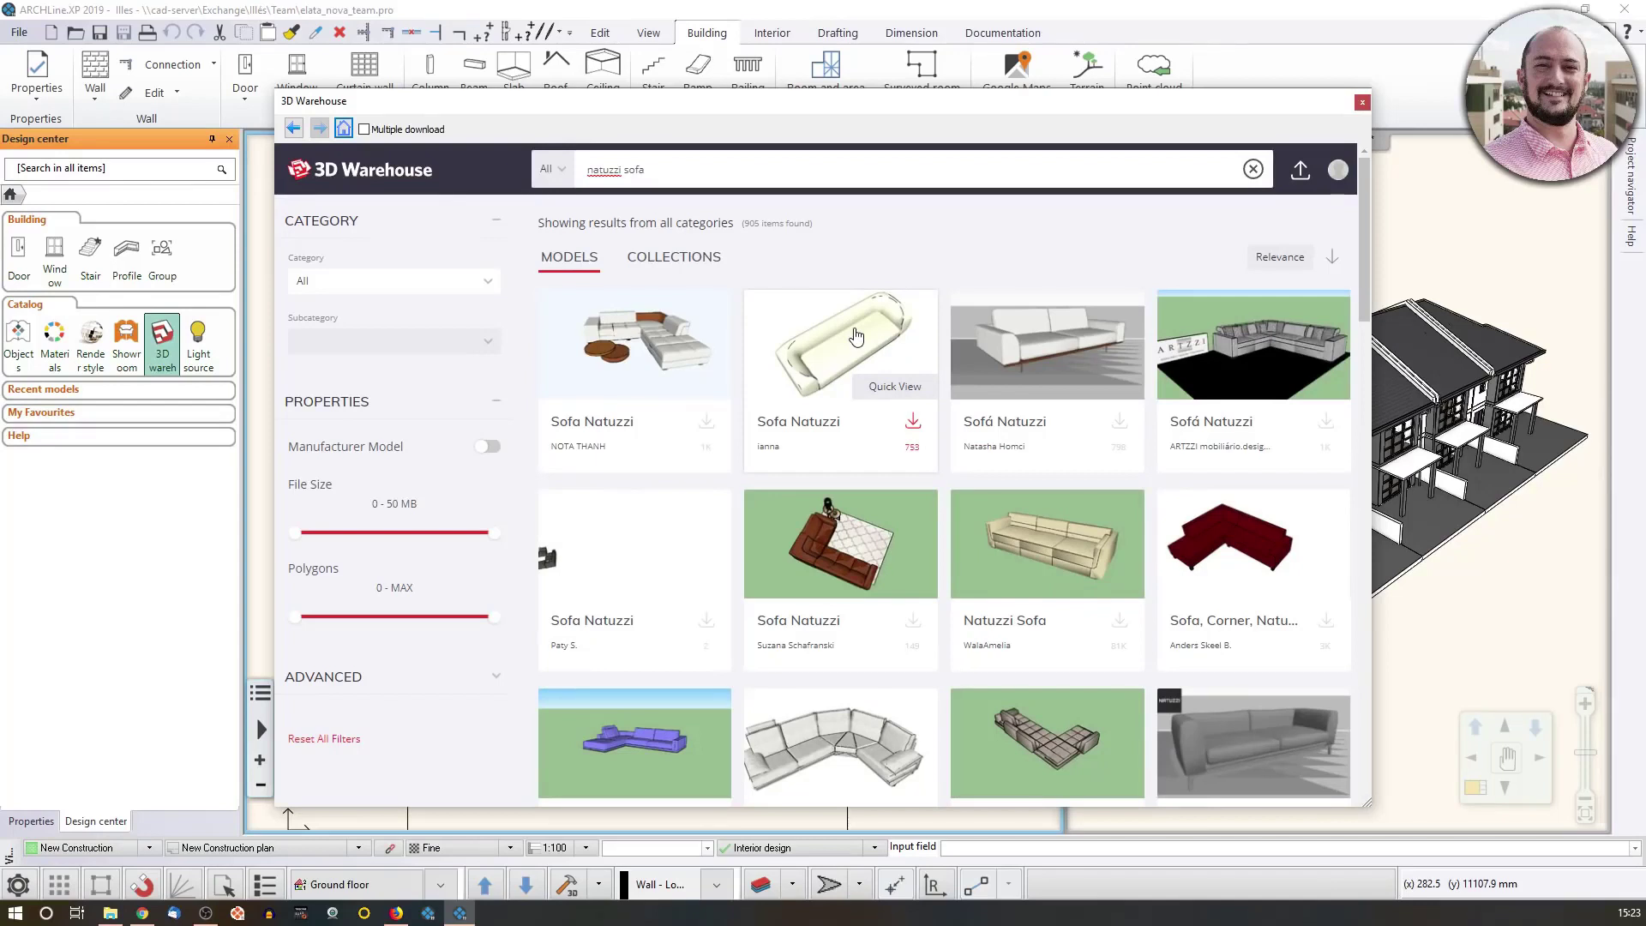
pyautogui.click(855, 335)
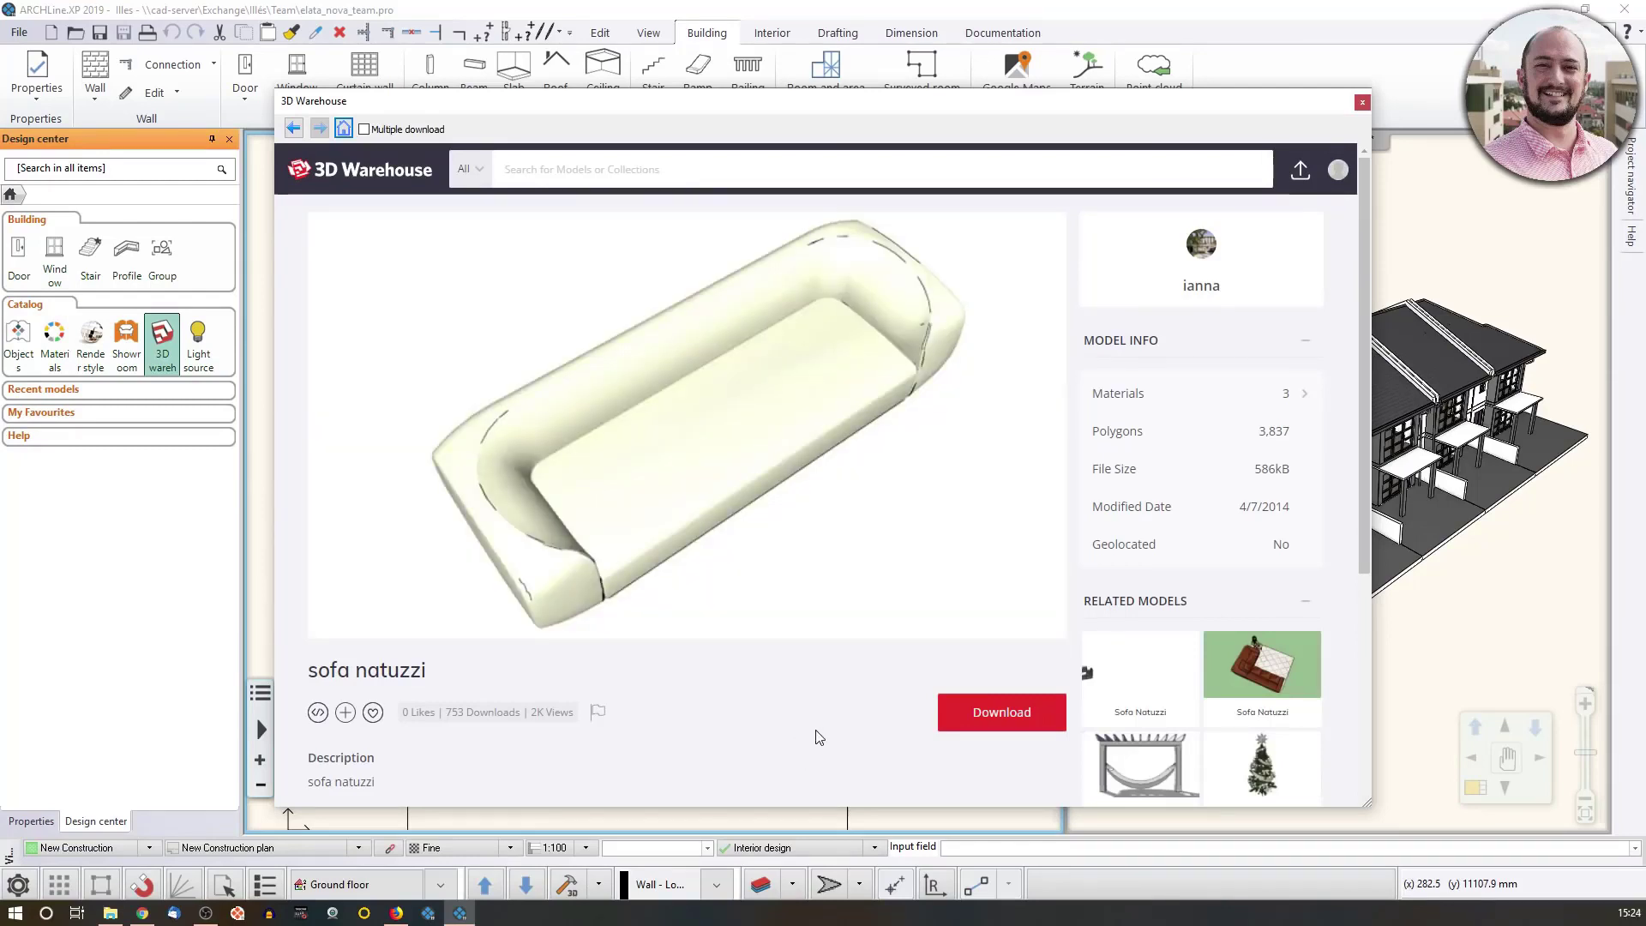
pyautogui.click(980, 717)
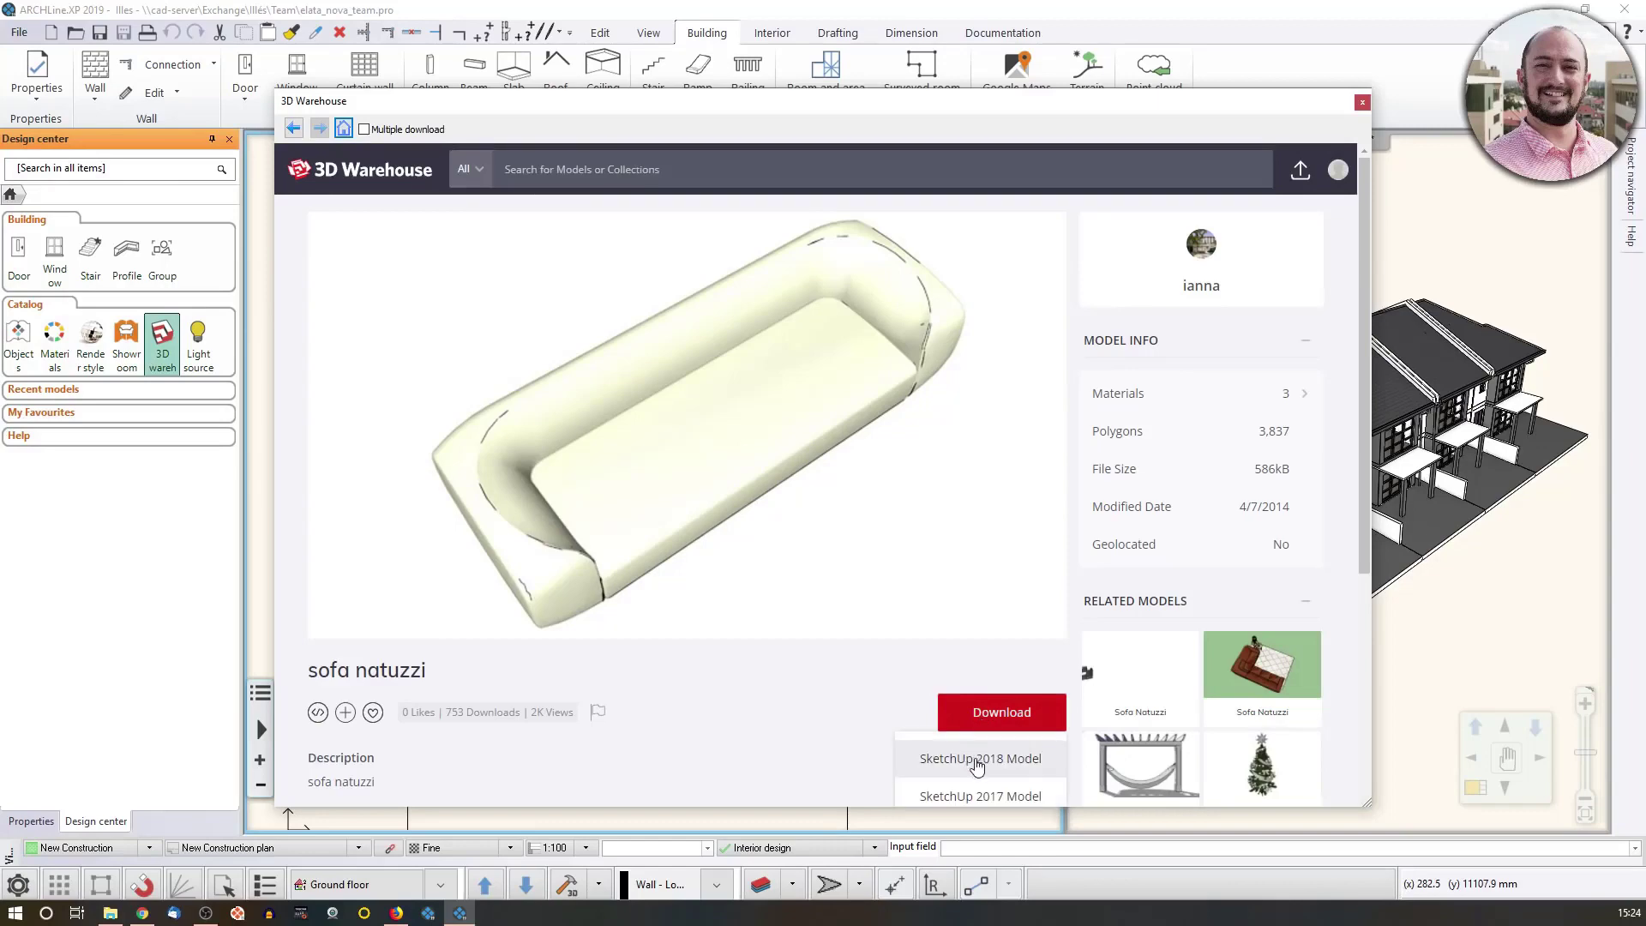
pyautogui.click(977, 759)
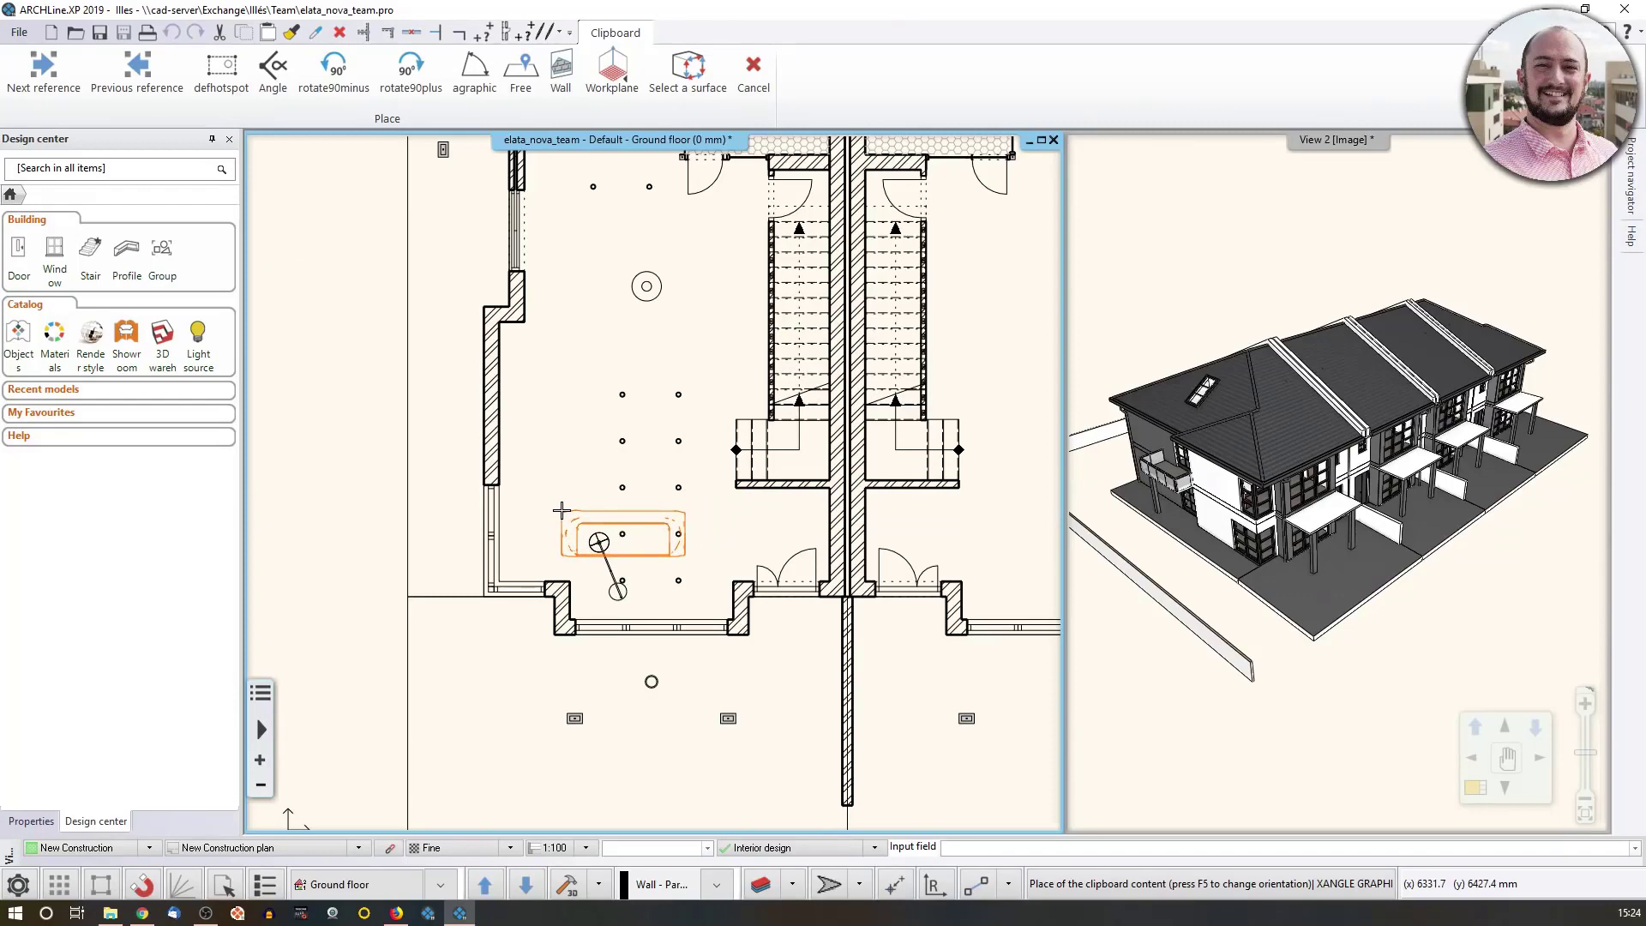
# Step: Place the sofa natuzzi in the left unit's living area and rotate it to face the other way
pyautogui.click(562, 511)
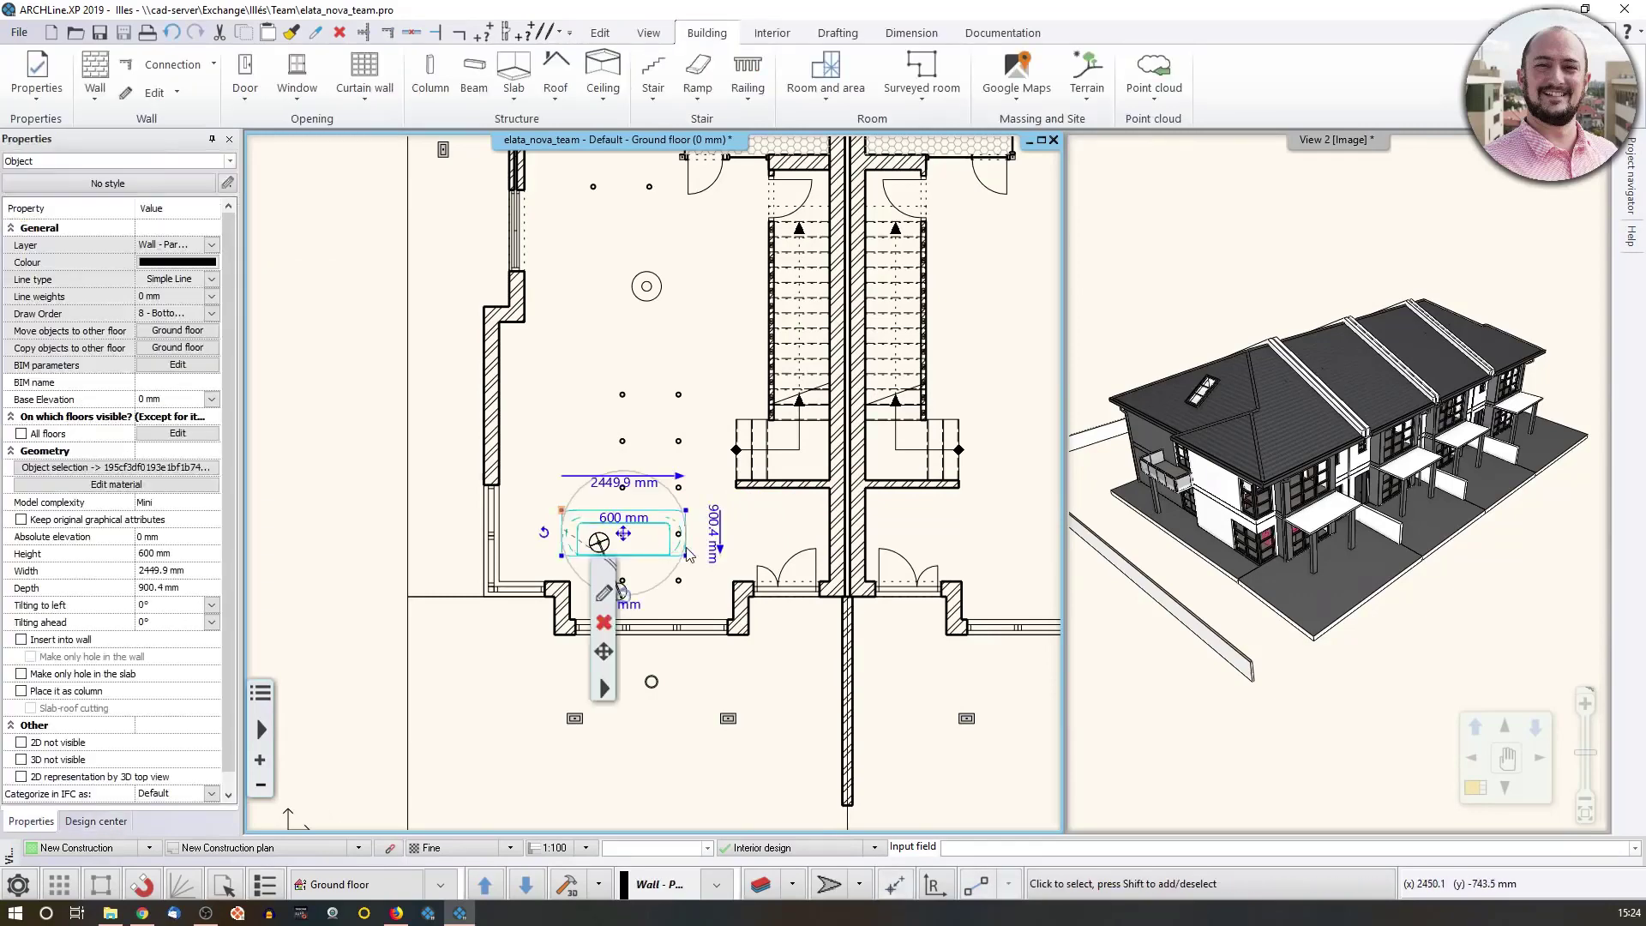
pyautogui.click(622, 592)
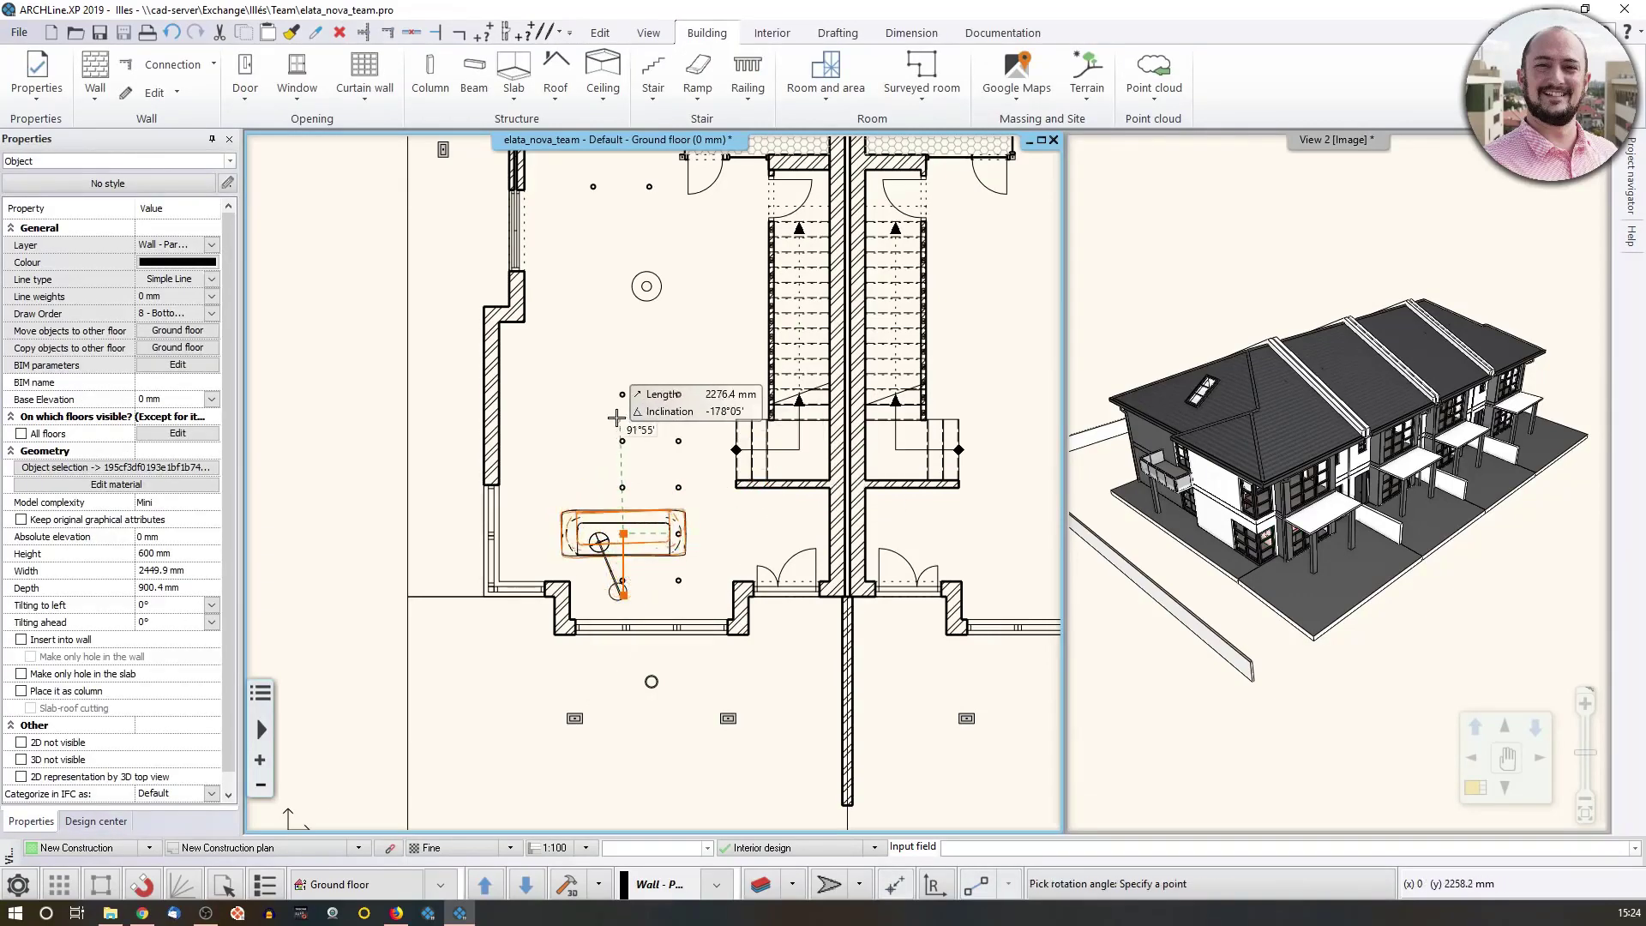
pyautogui.click(617, 417)
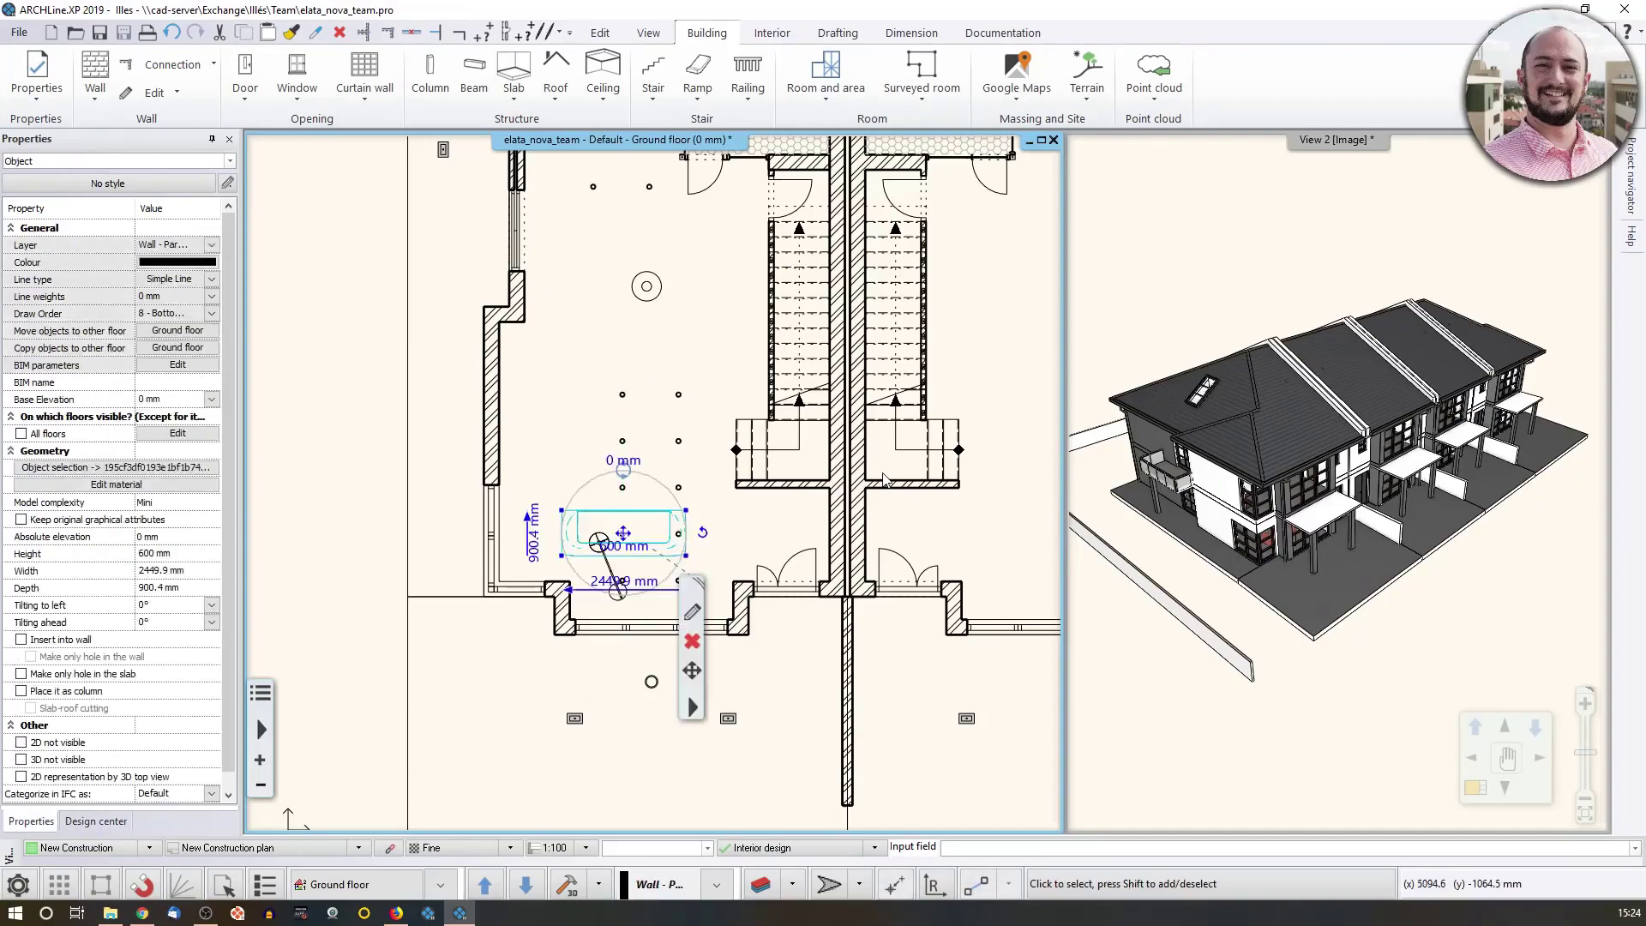
pyautogui.click(1221, 483)
pyautogui.press('Escape')
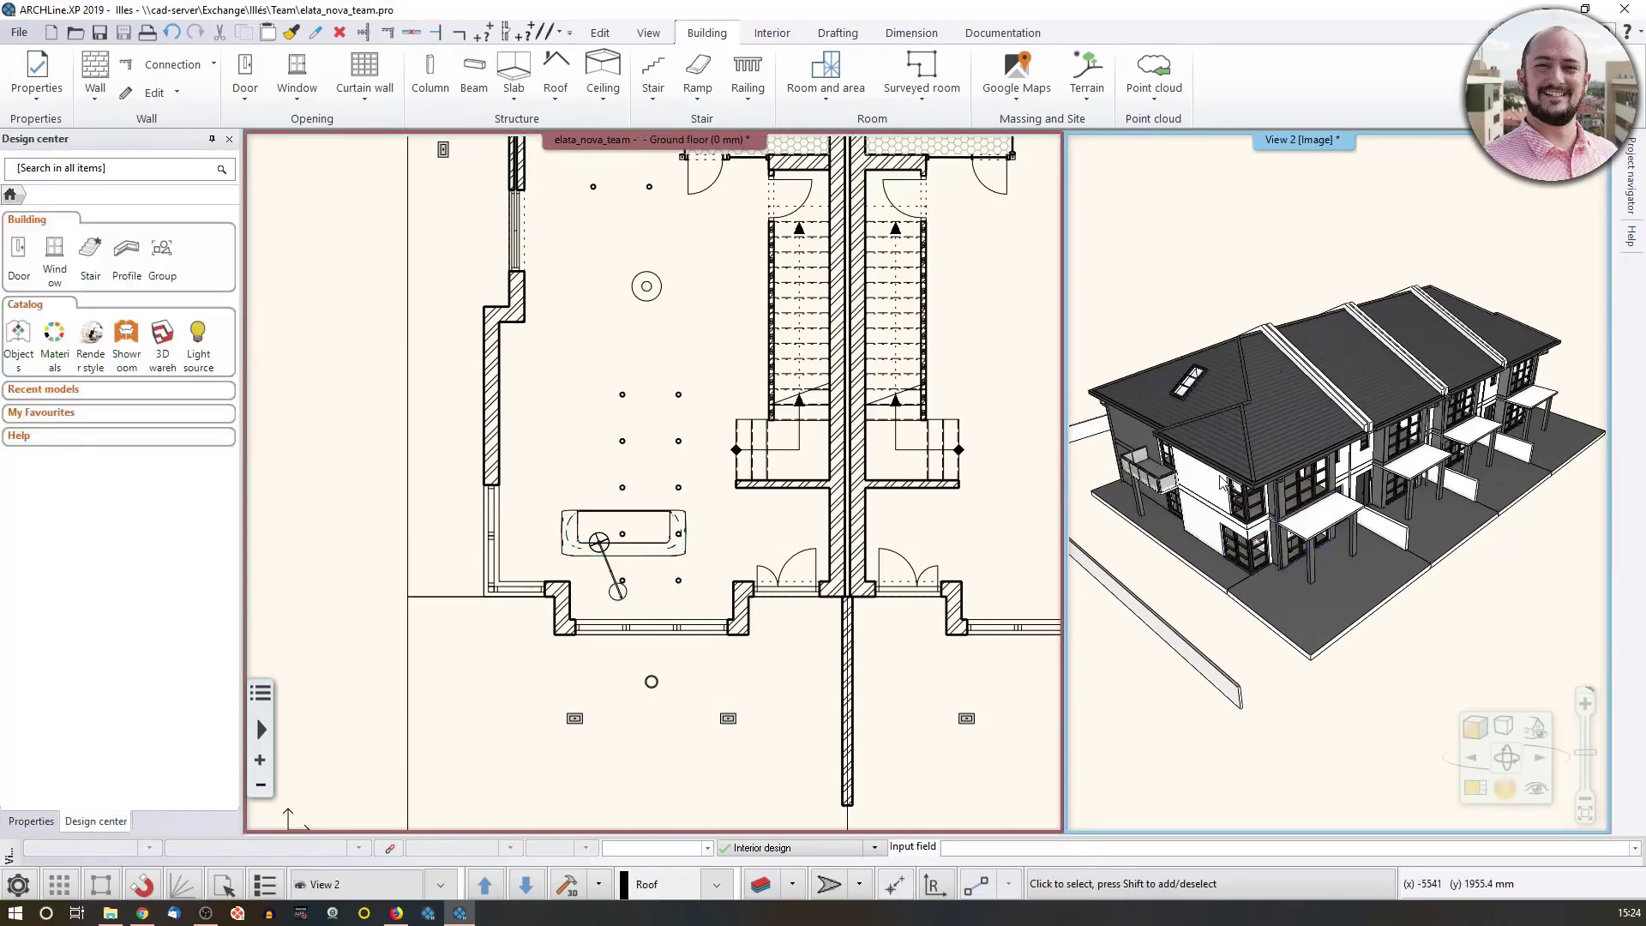